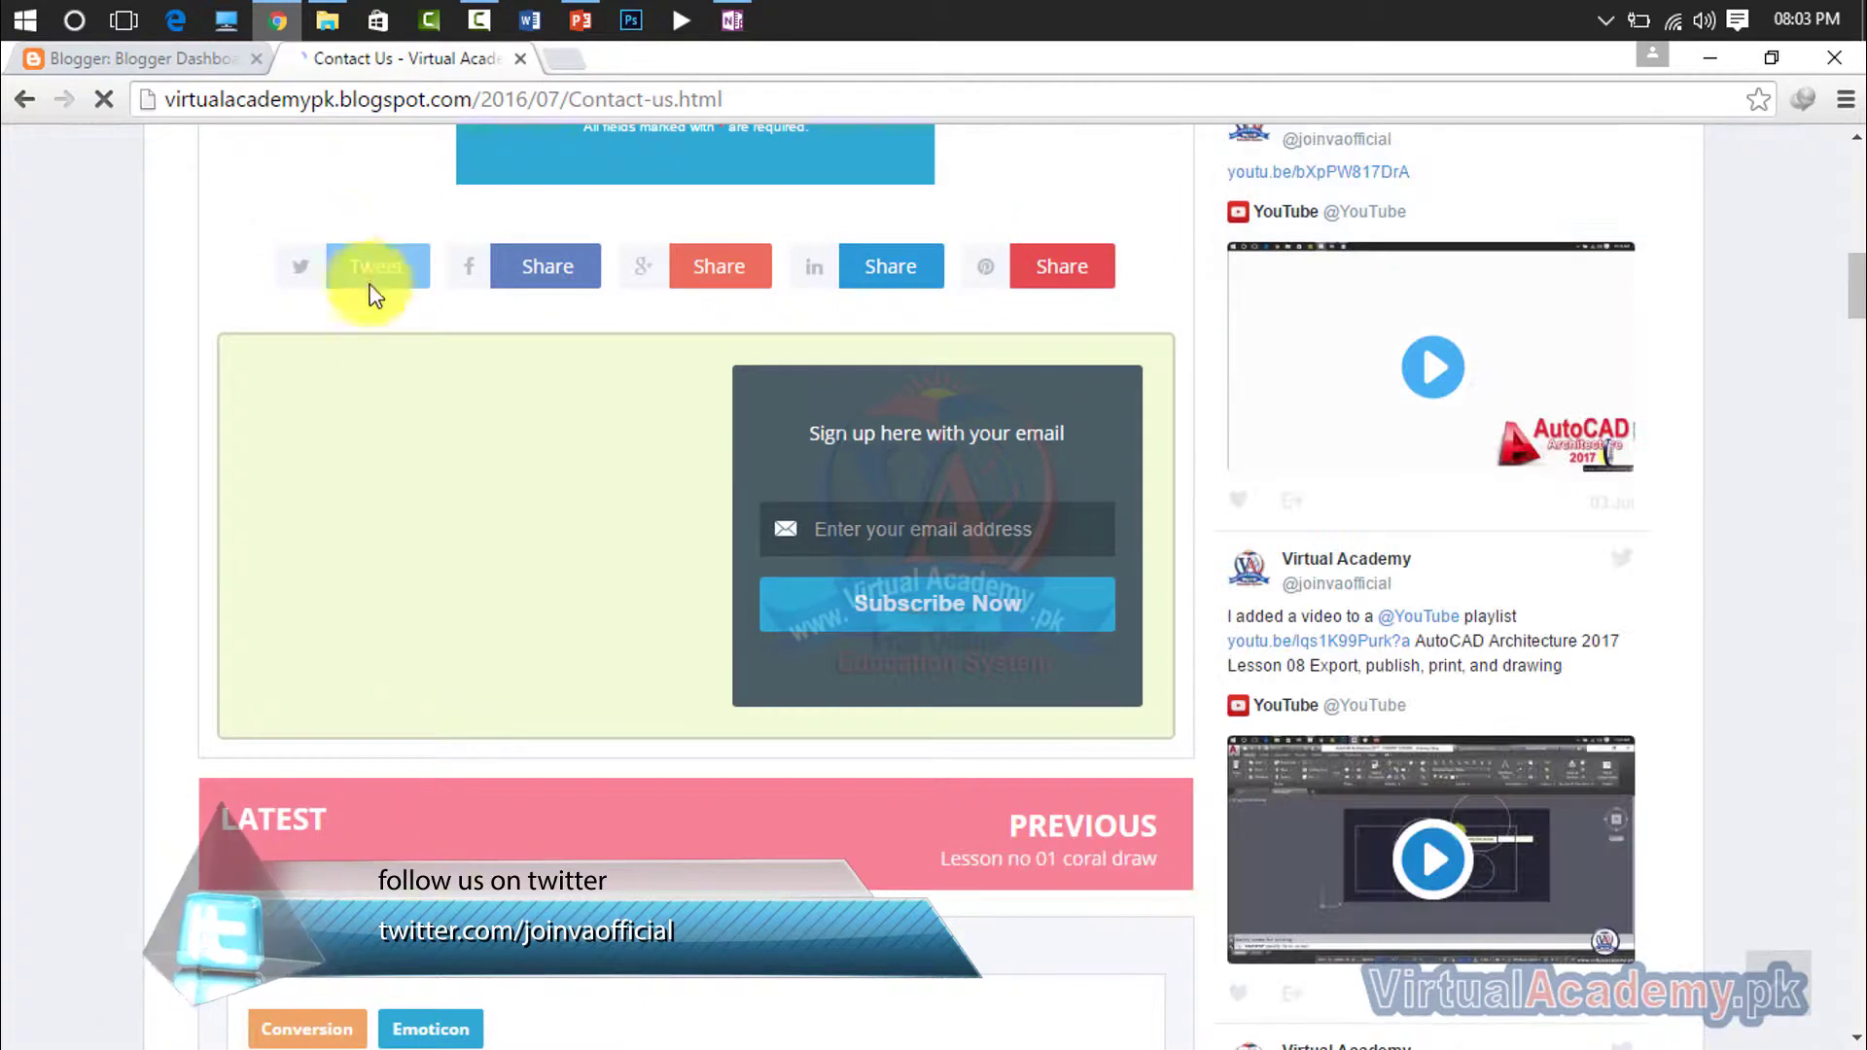
Step: Load virtualacademy.pk in a new browser tab and go to the site's Contact page
scroll(508, 368, up, 3)
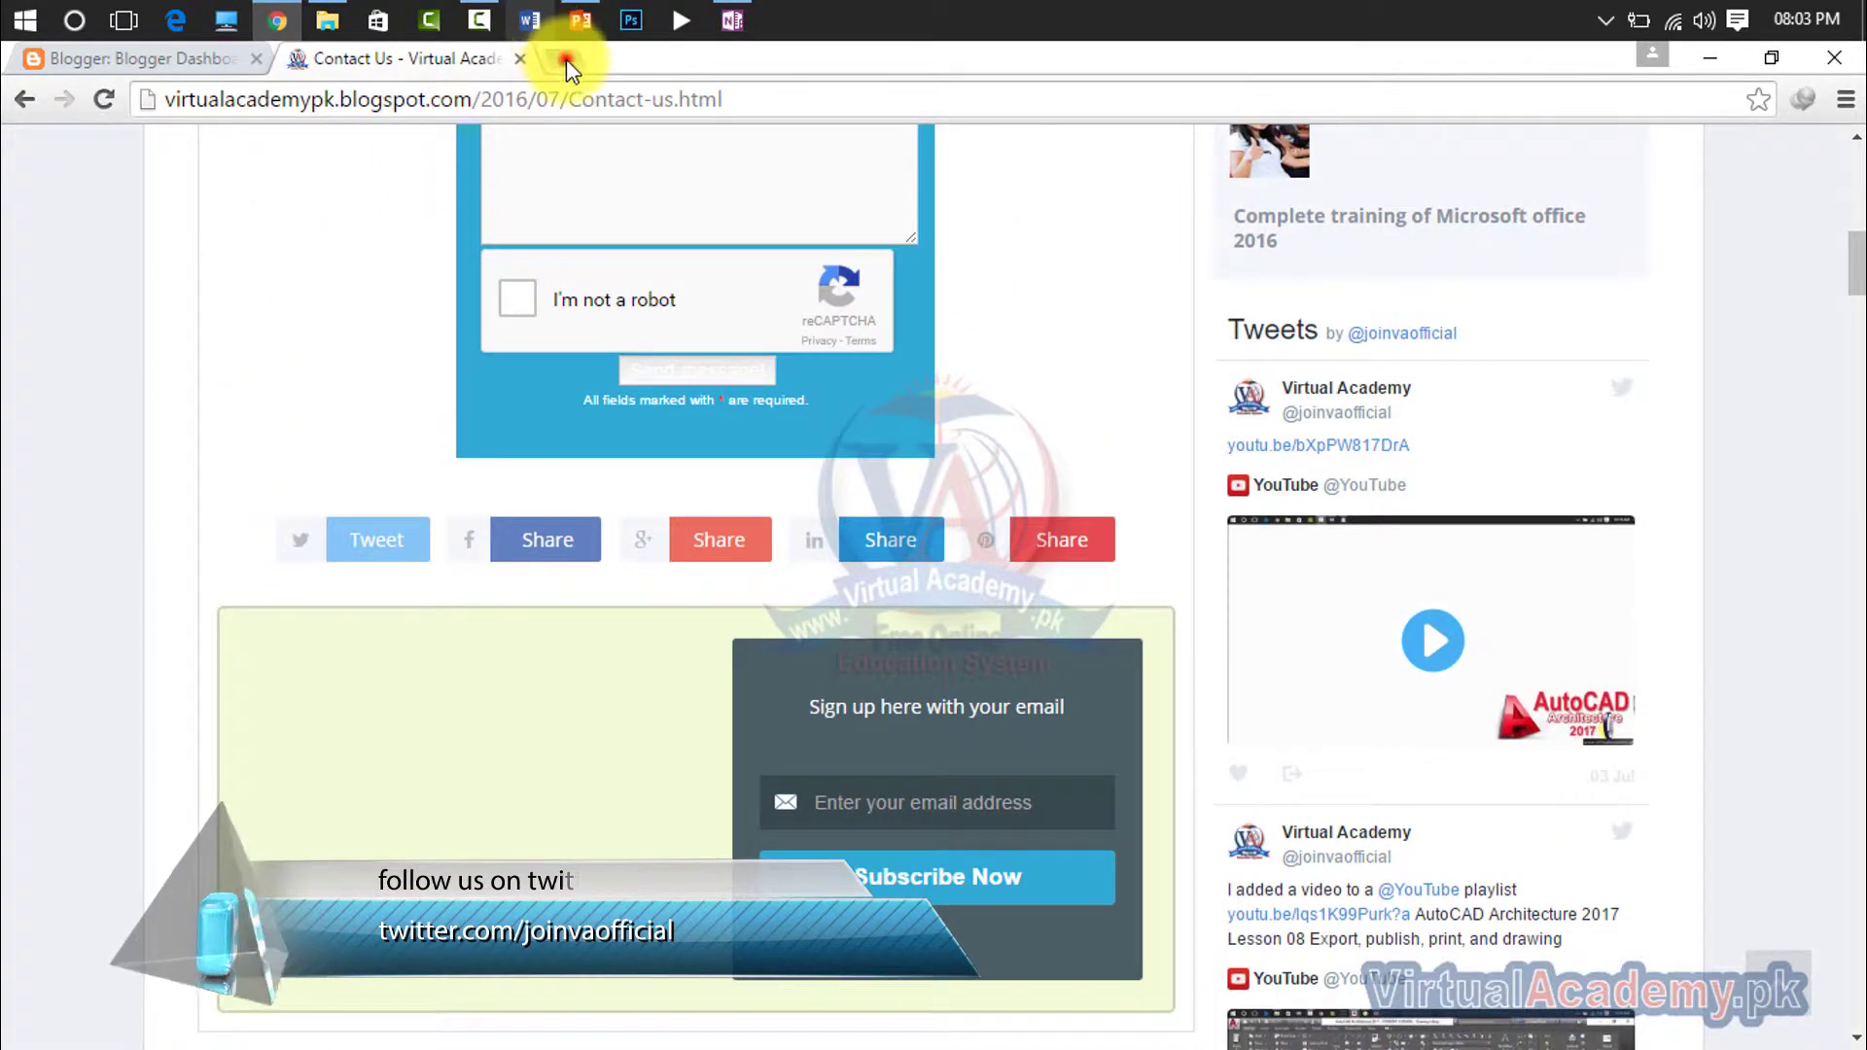
click(564, 58)
text(virtualacademy.pk)
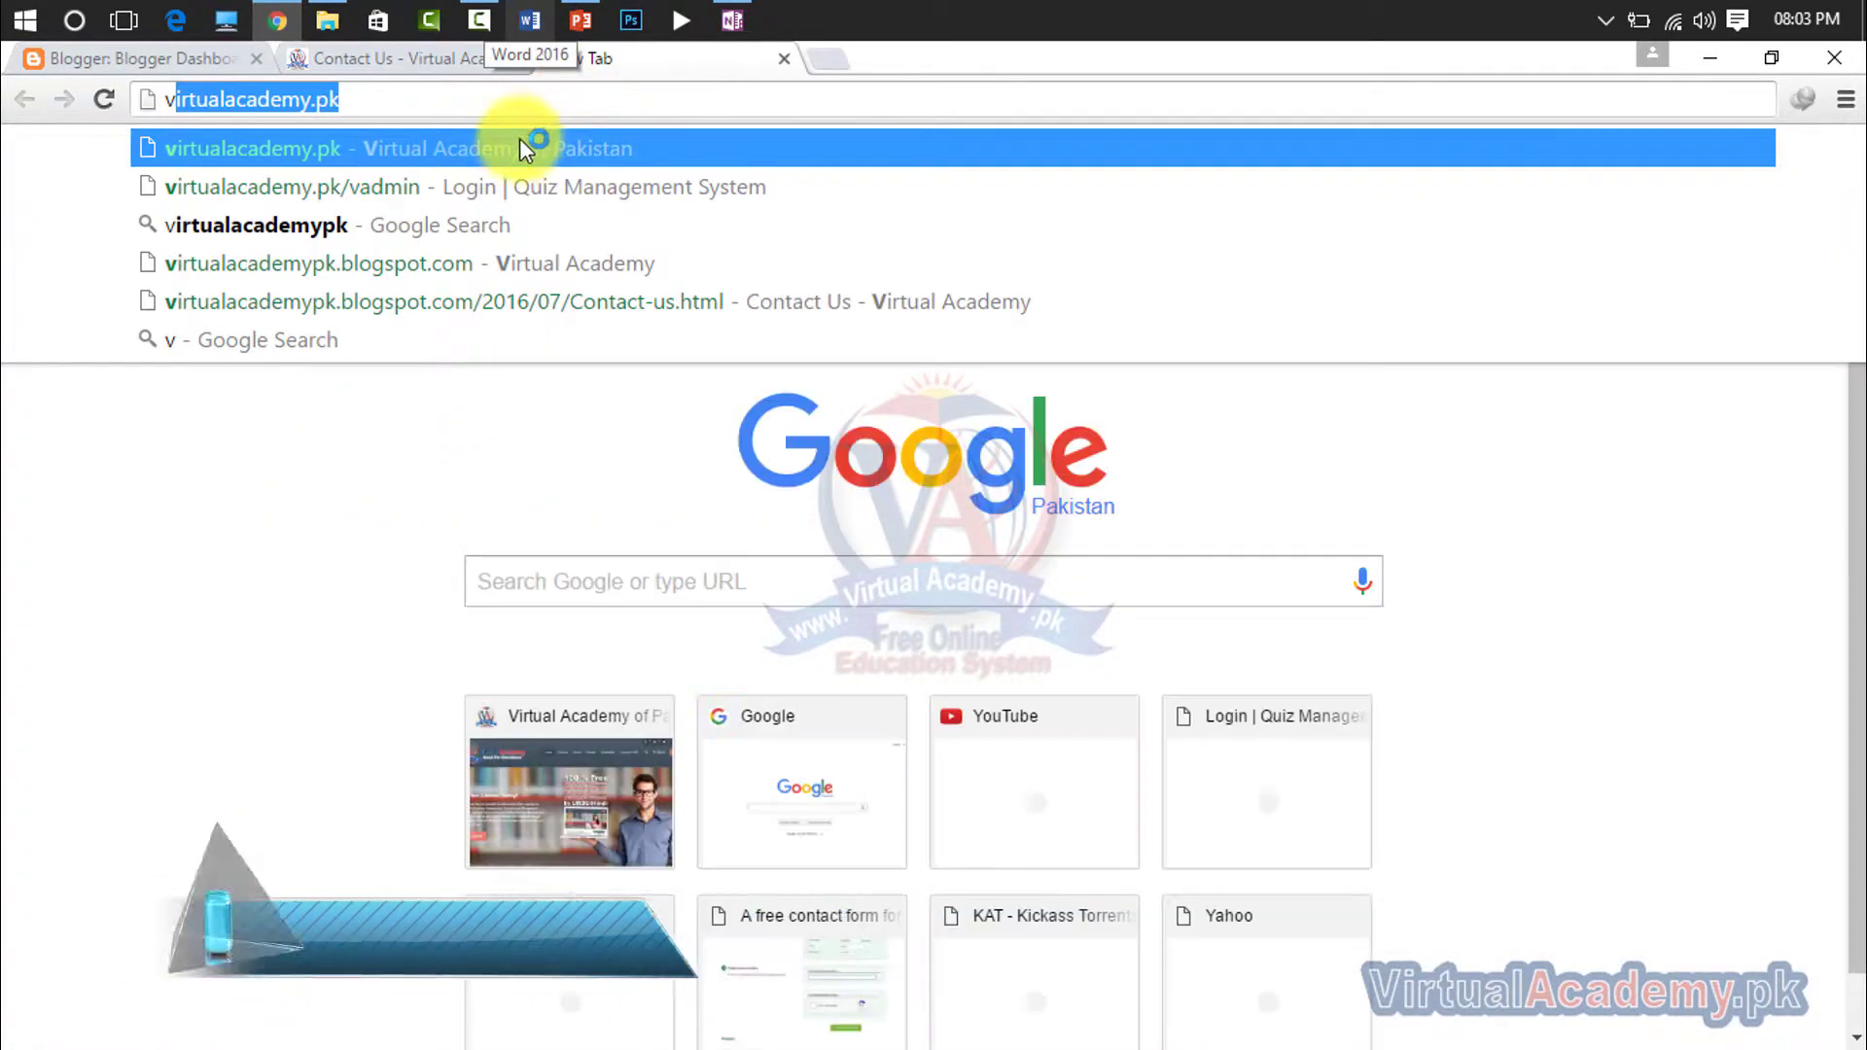
key(Return)
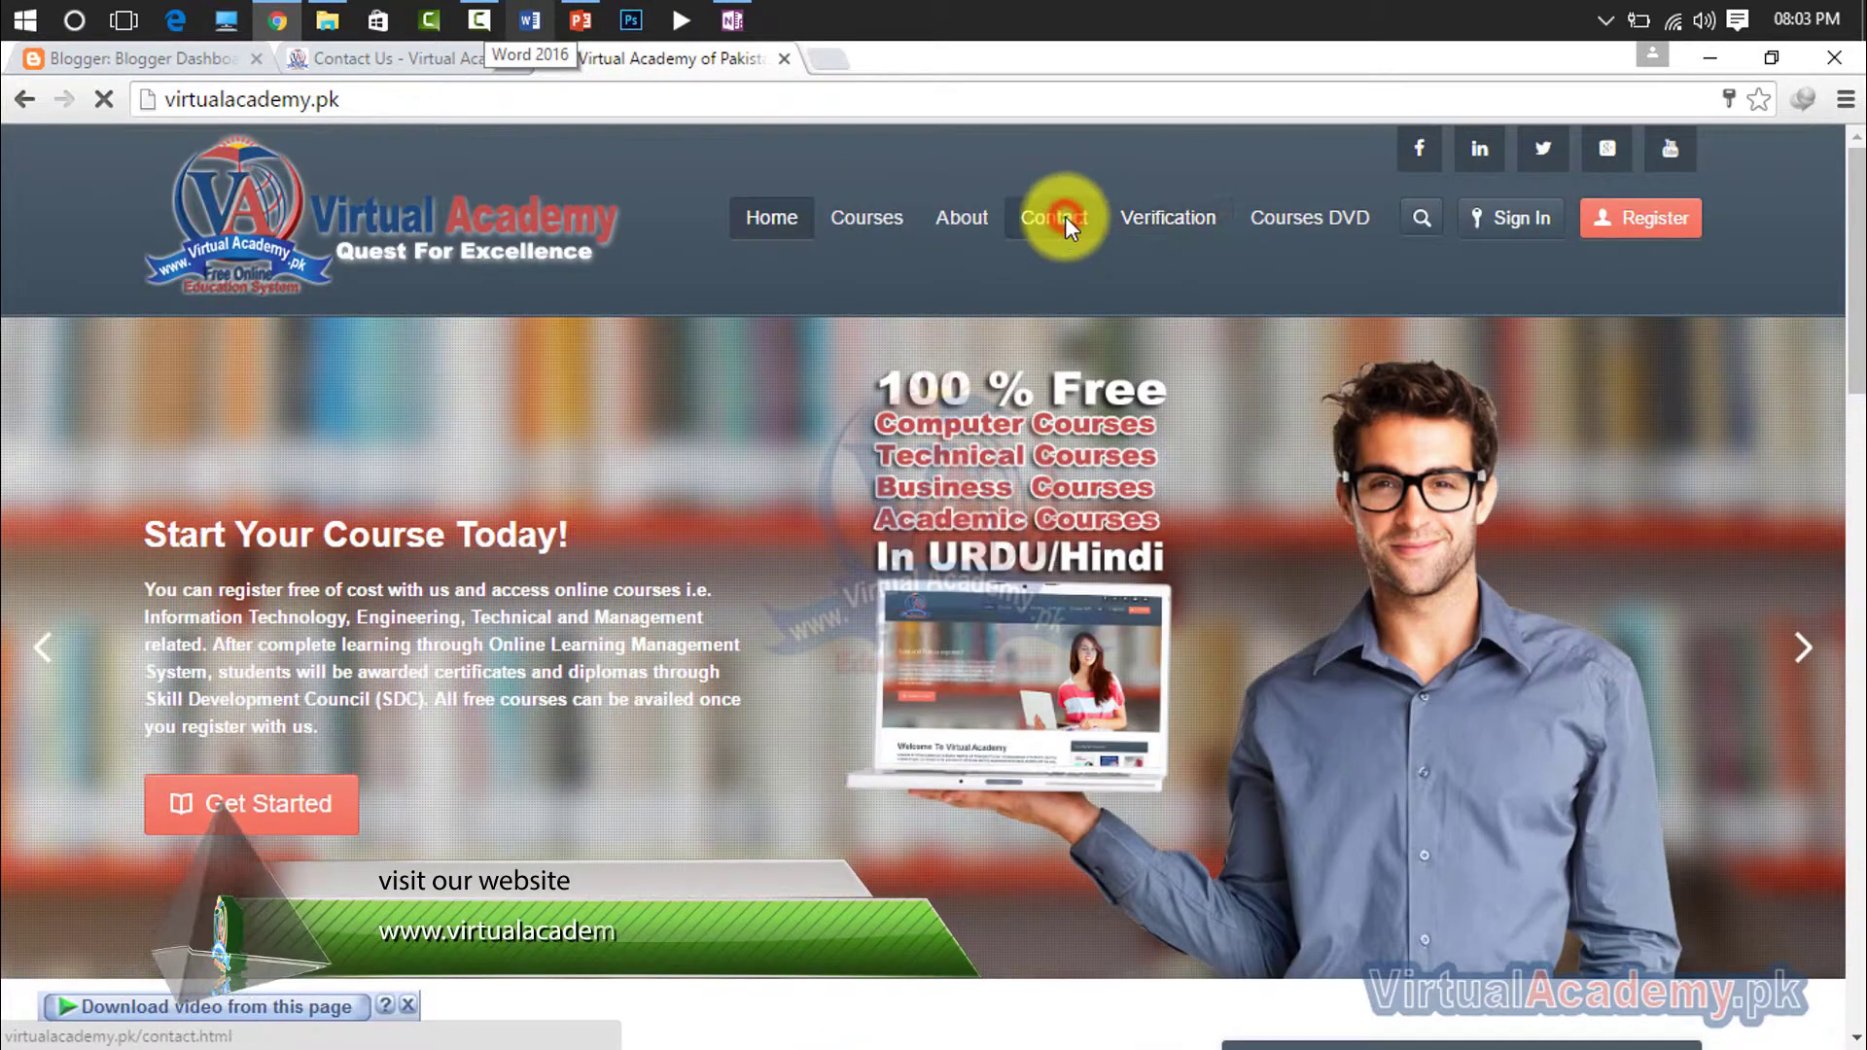
click(1065, 216)
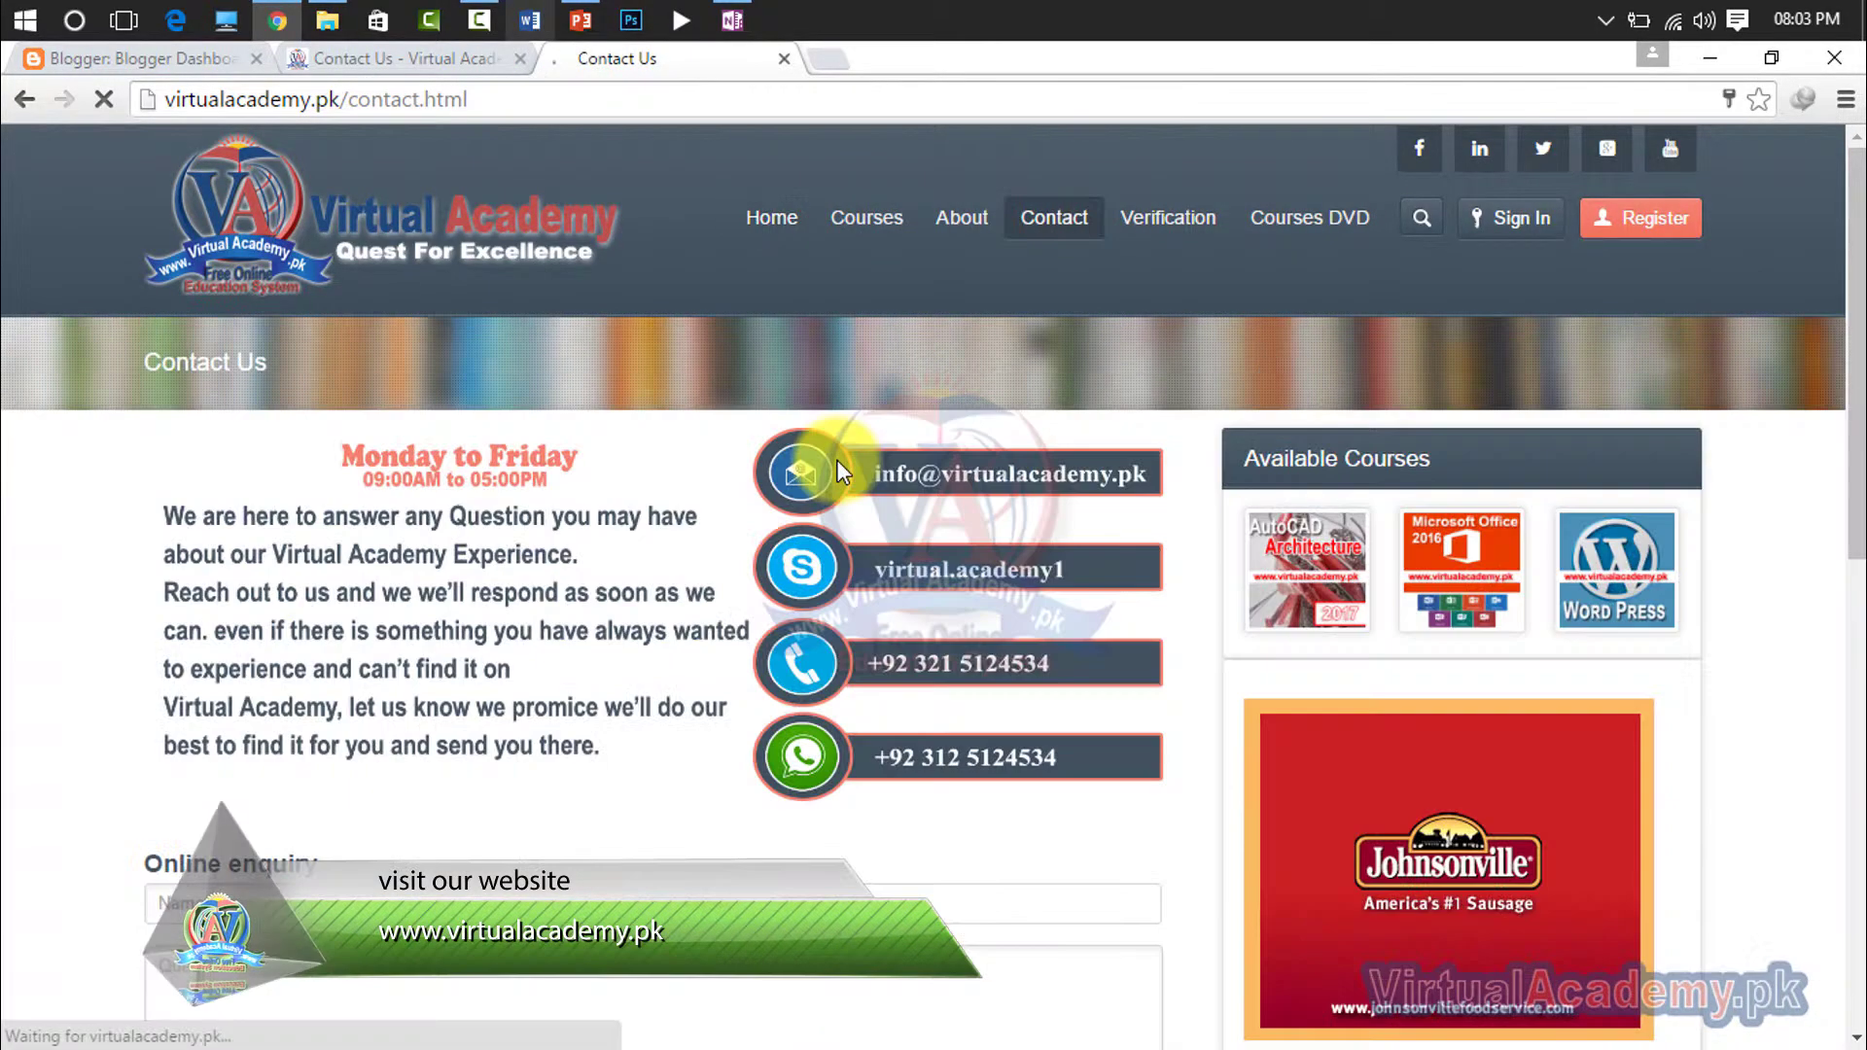
Step: Examine the online enquiry form and the embedded location map on the contact page, and close the page
scroll(836, 463, down, 10)
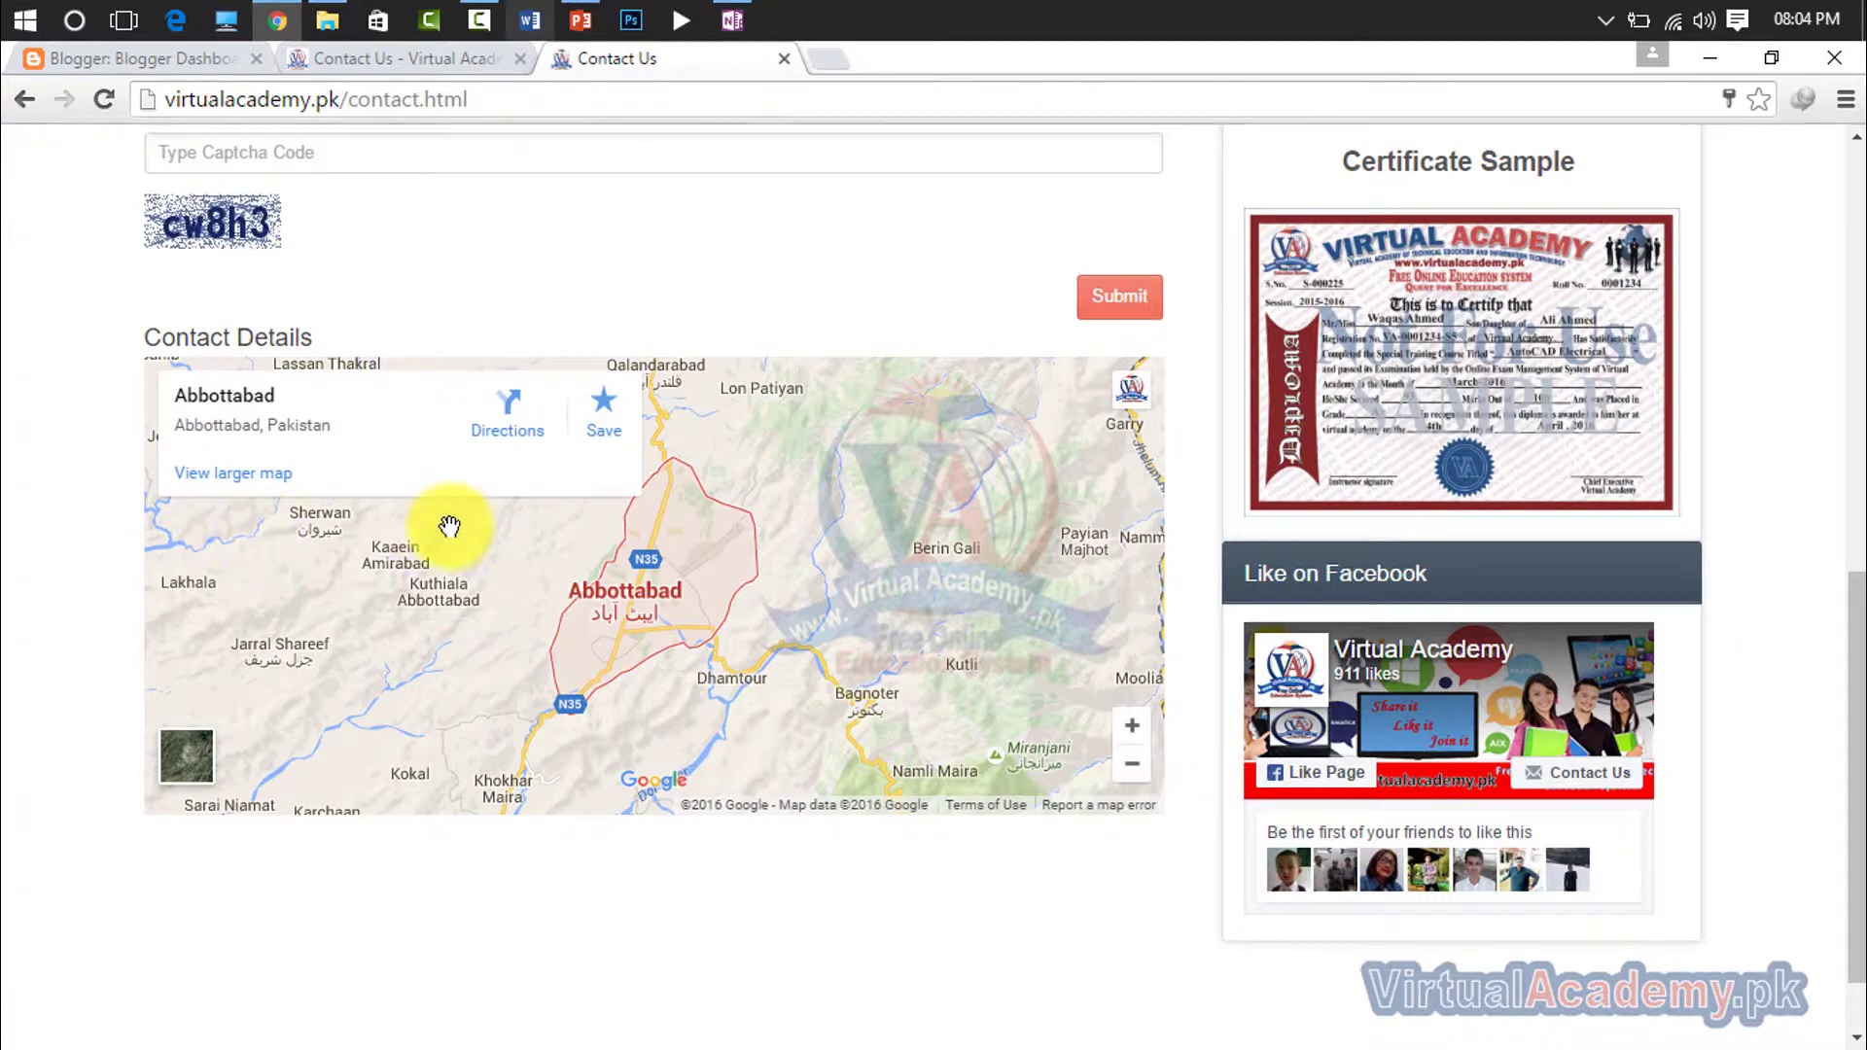
scroll(446, 521, up, 1)
scroll(387, 283, up, 8)
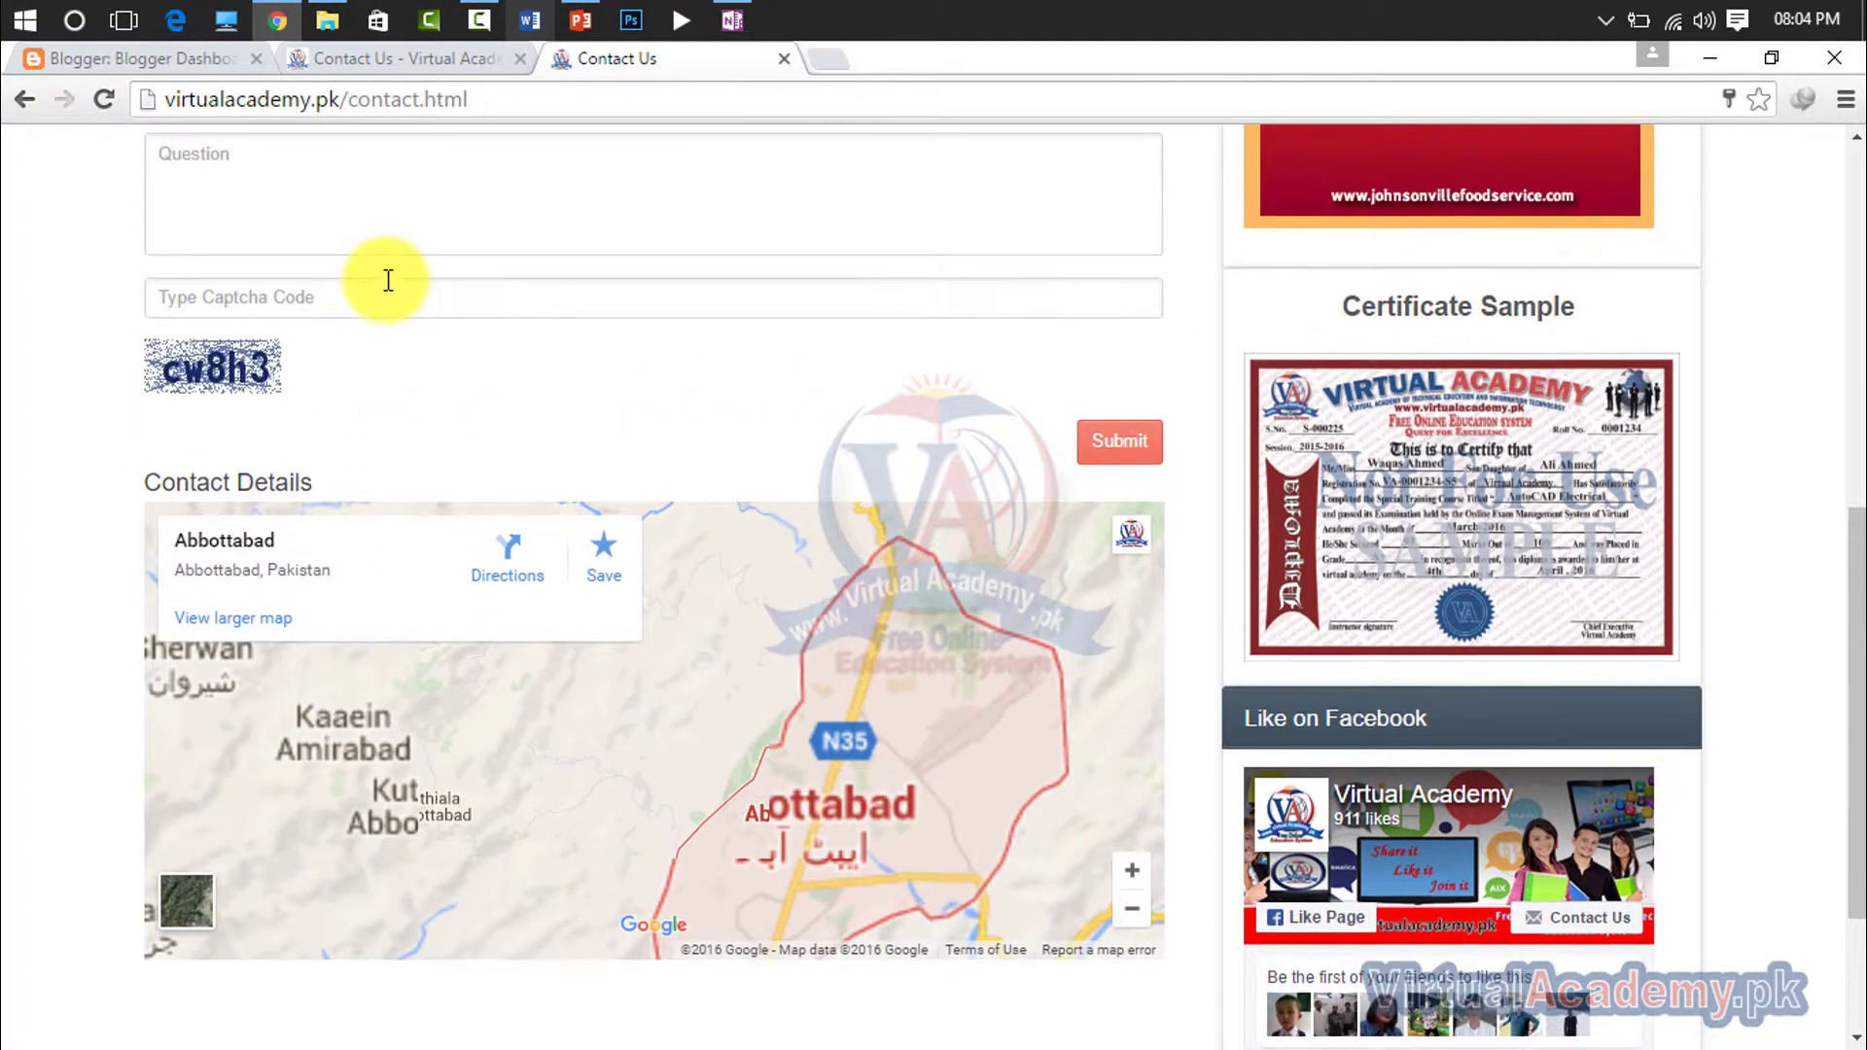
scroll(283, 417, down, 4)
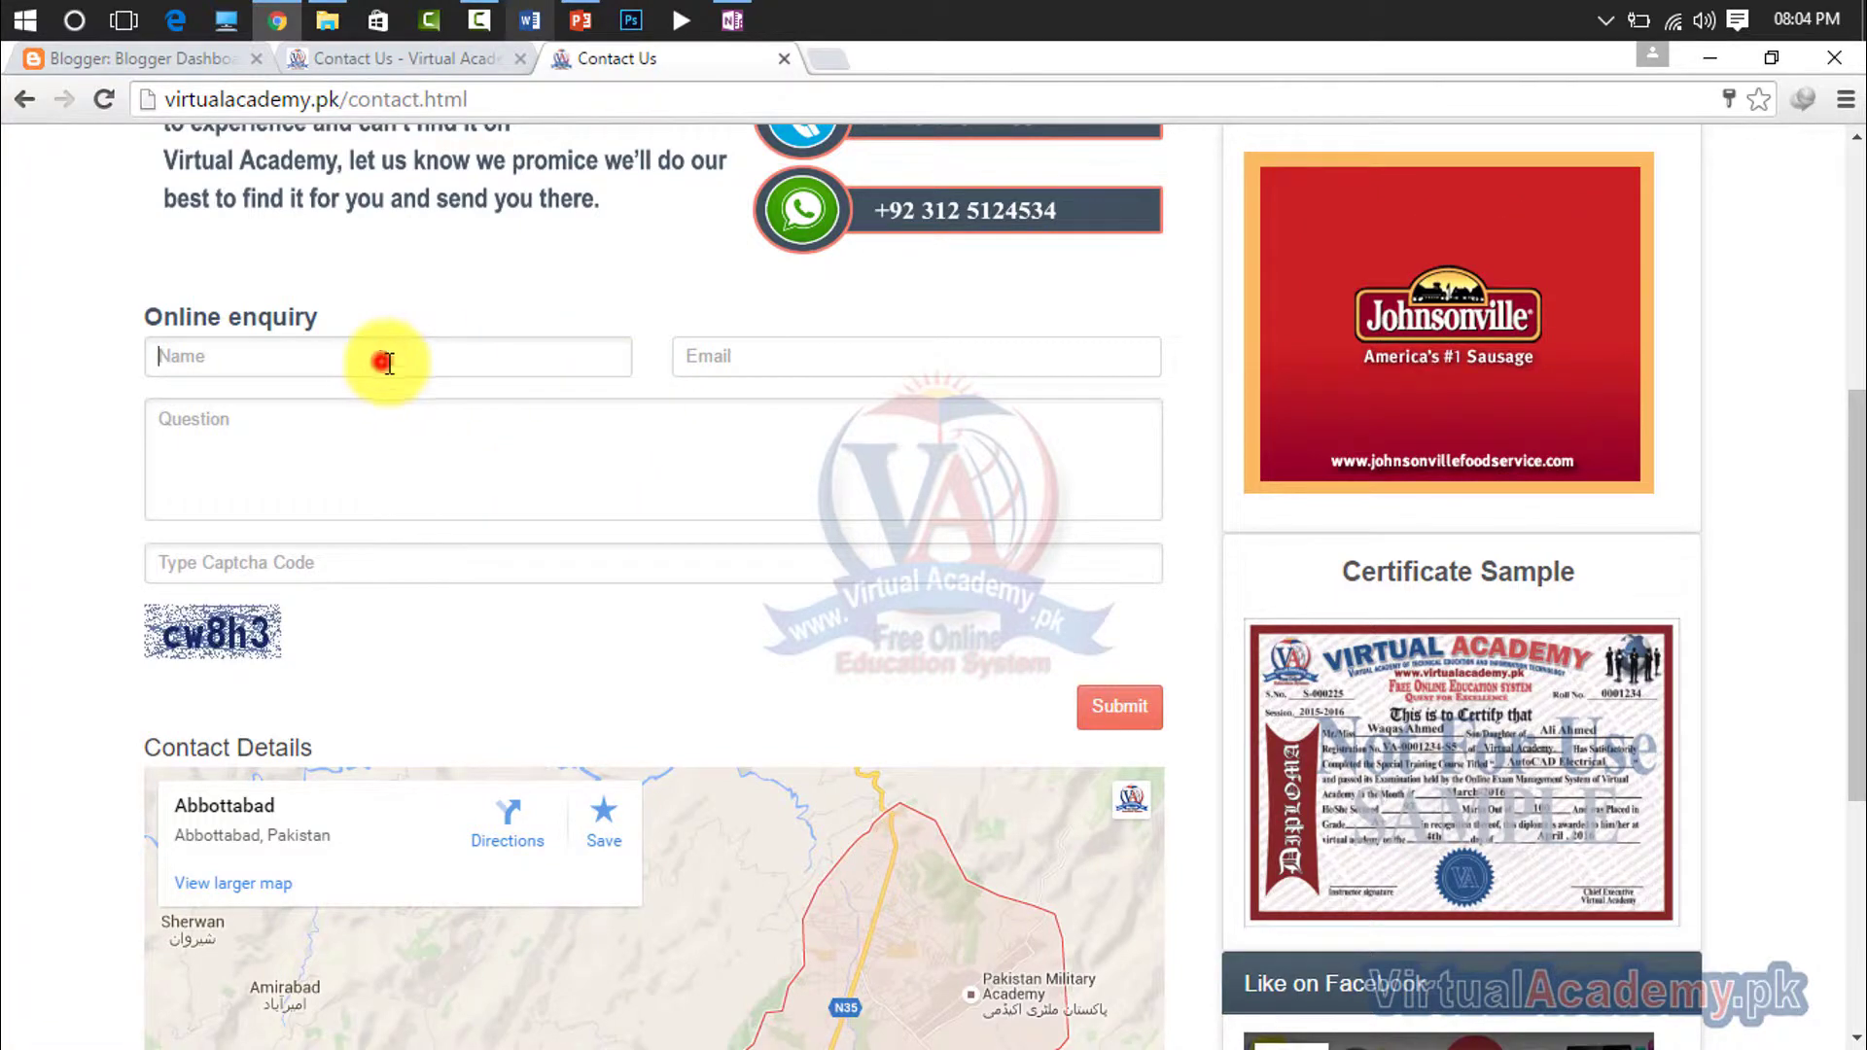
click(763, 370)
click(632, 461)
scroll(500, 609, down, 5)
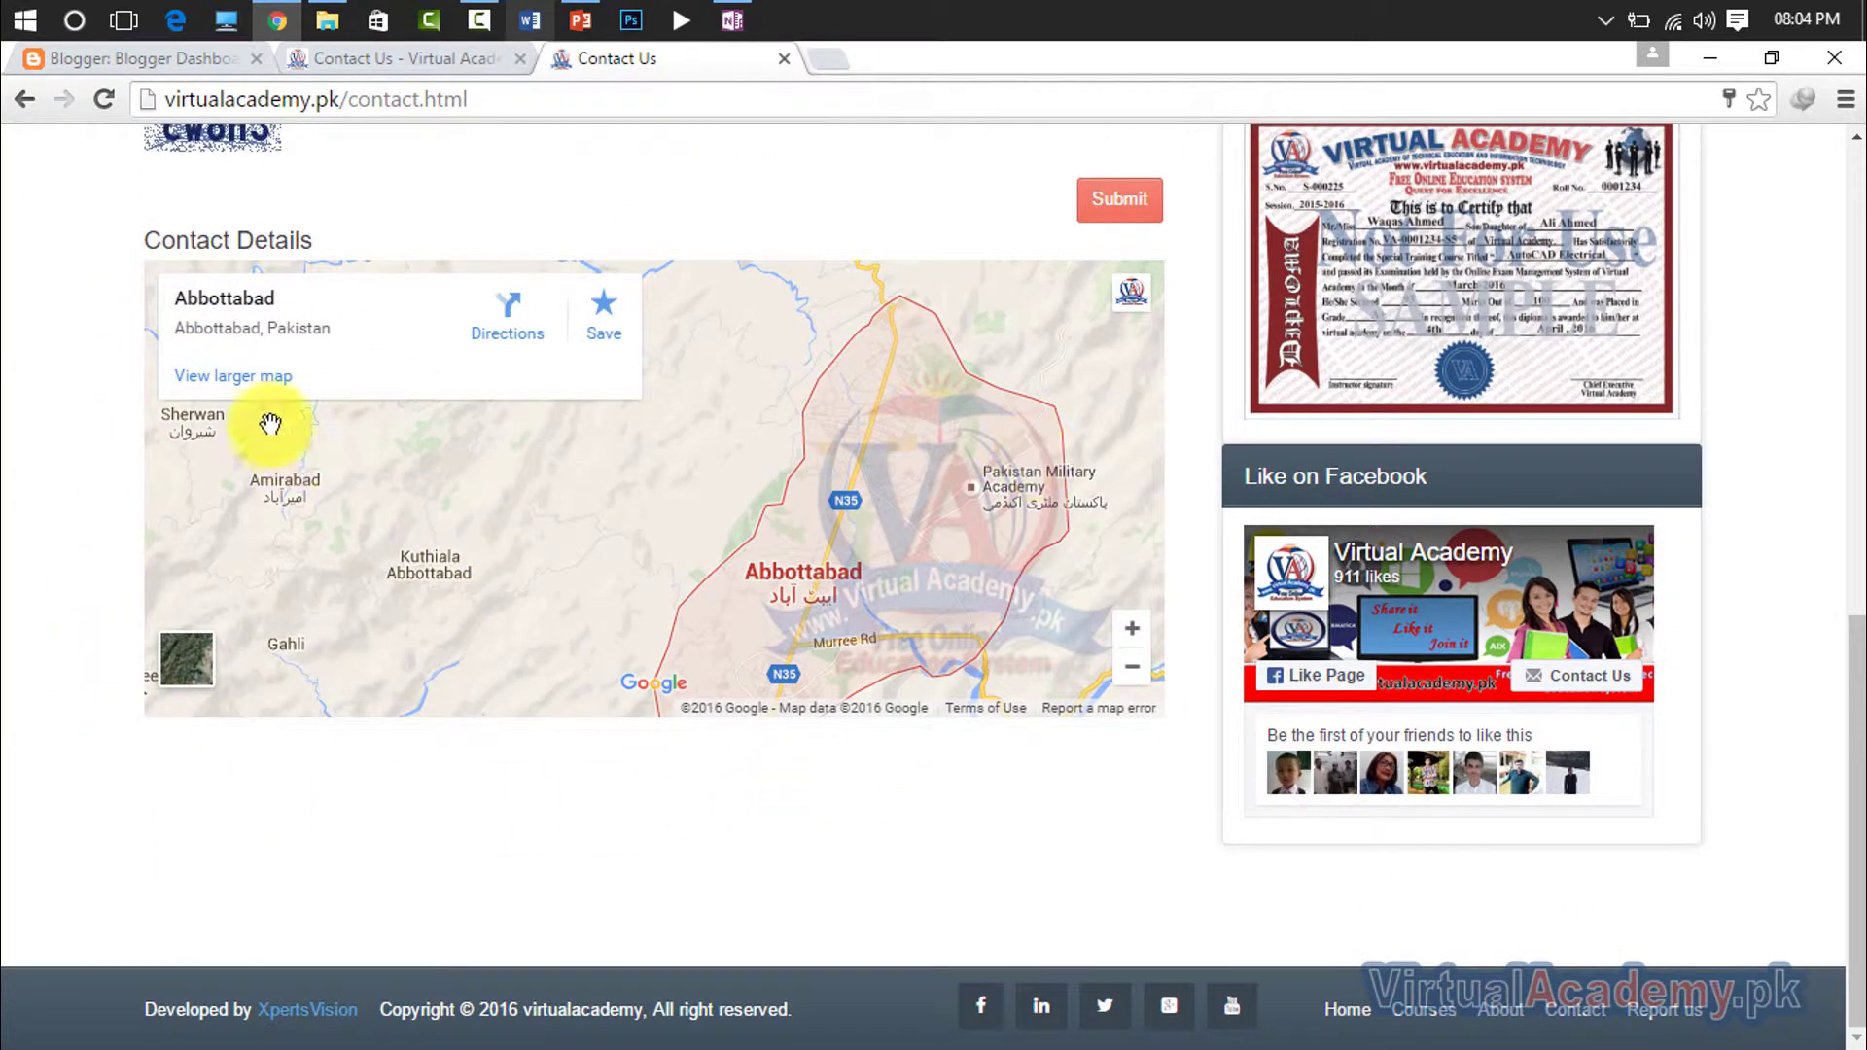
scroll(374, 559, up, 1)
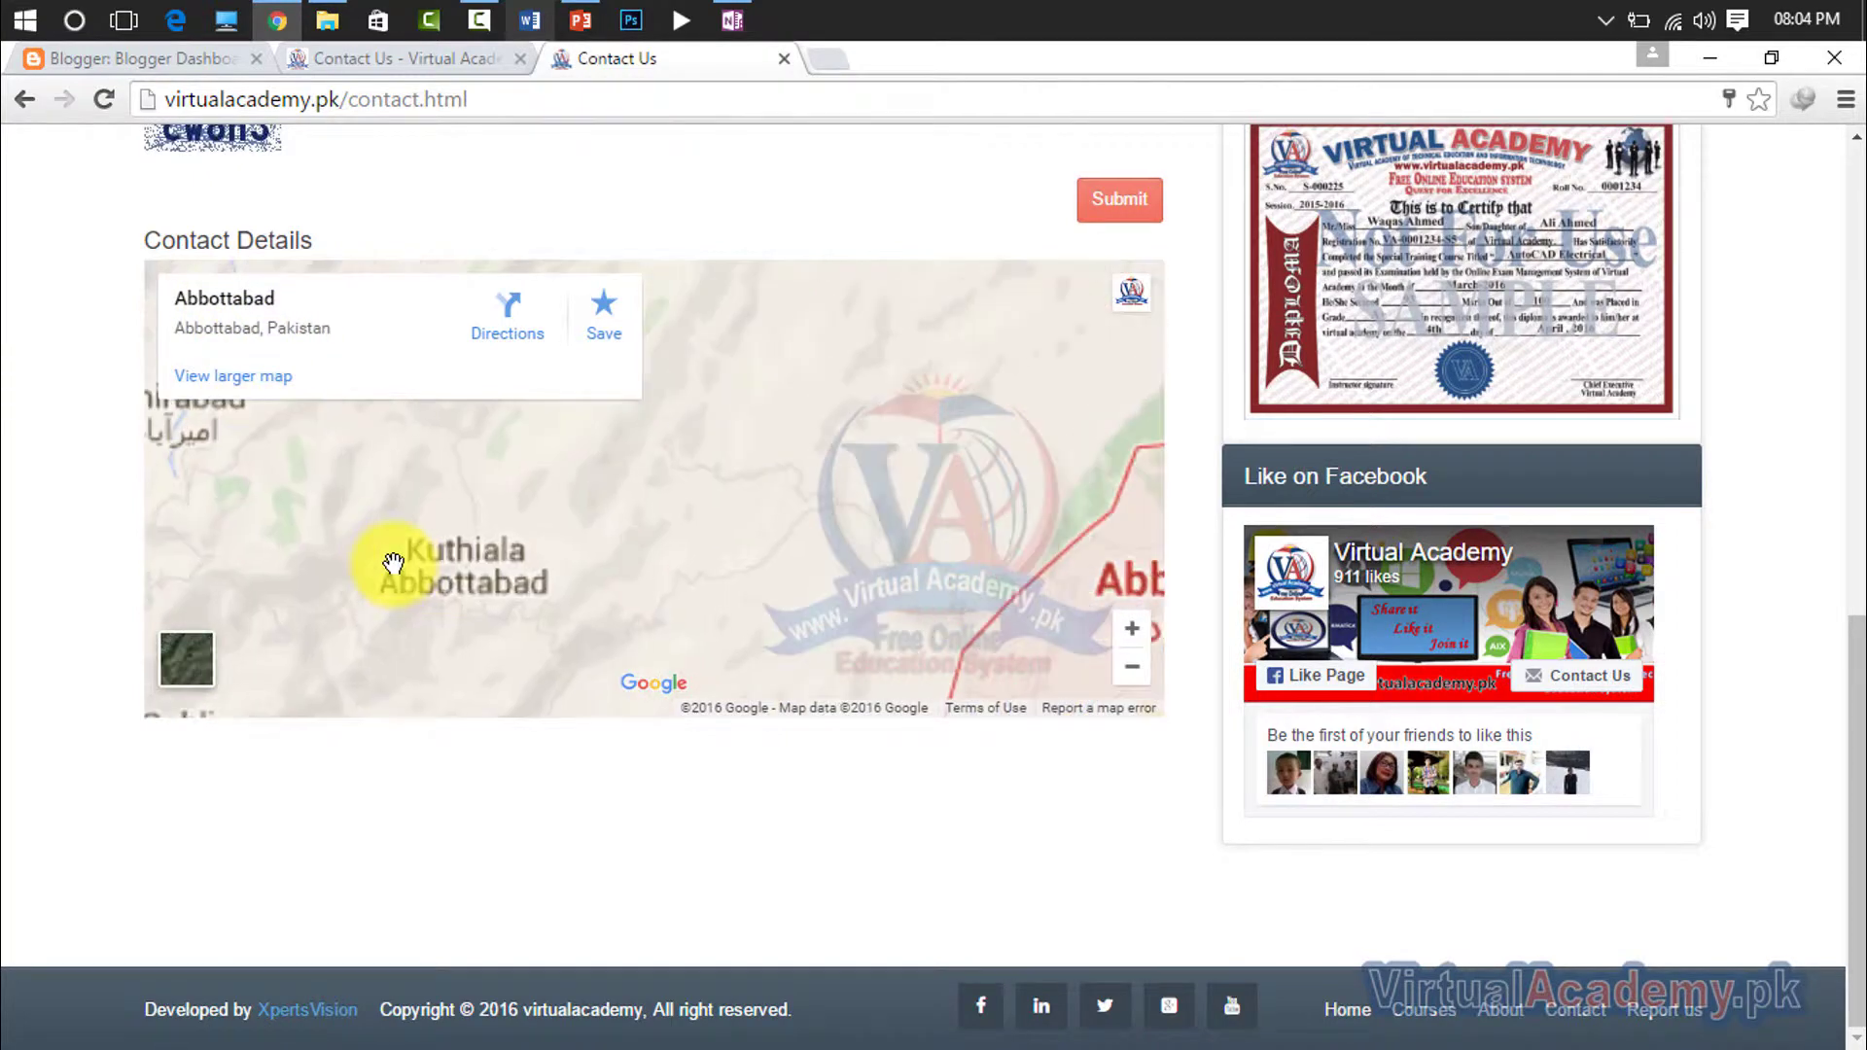
scroll(738, 292, up, 2)
scroll(856, 238, up, 4)
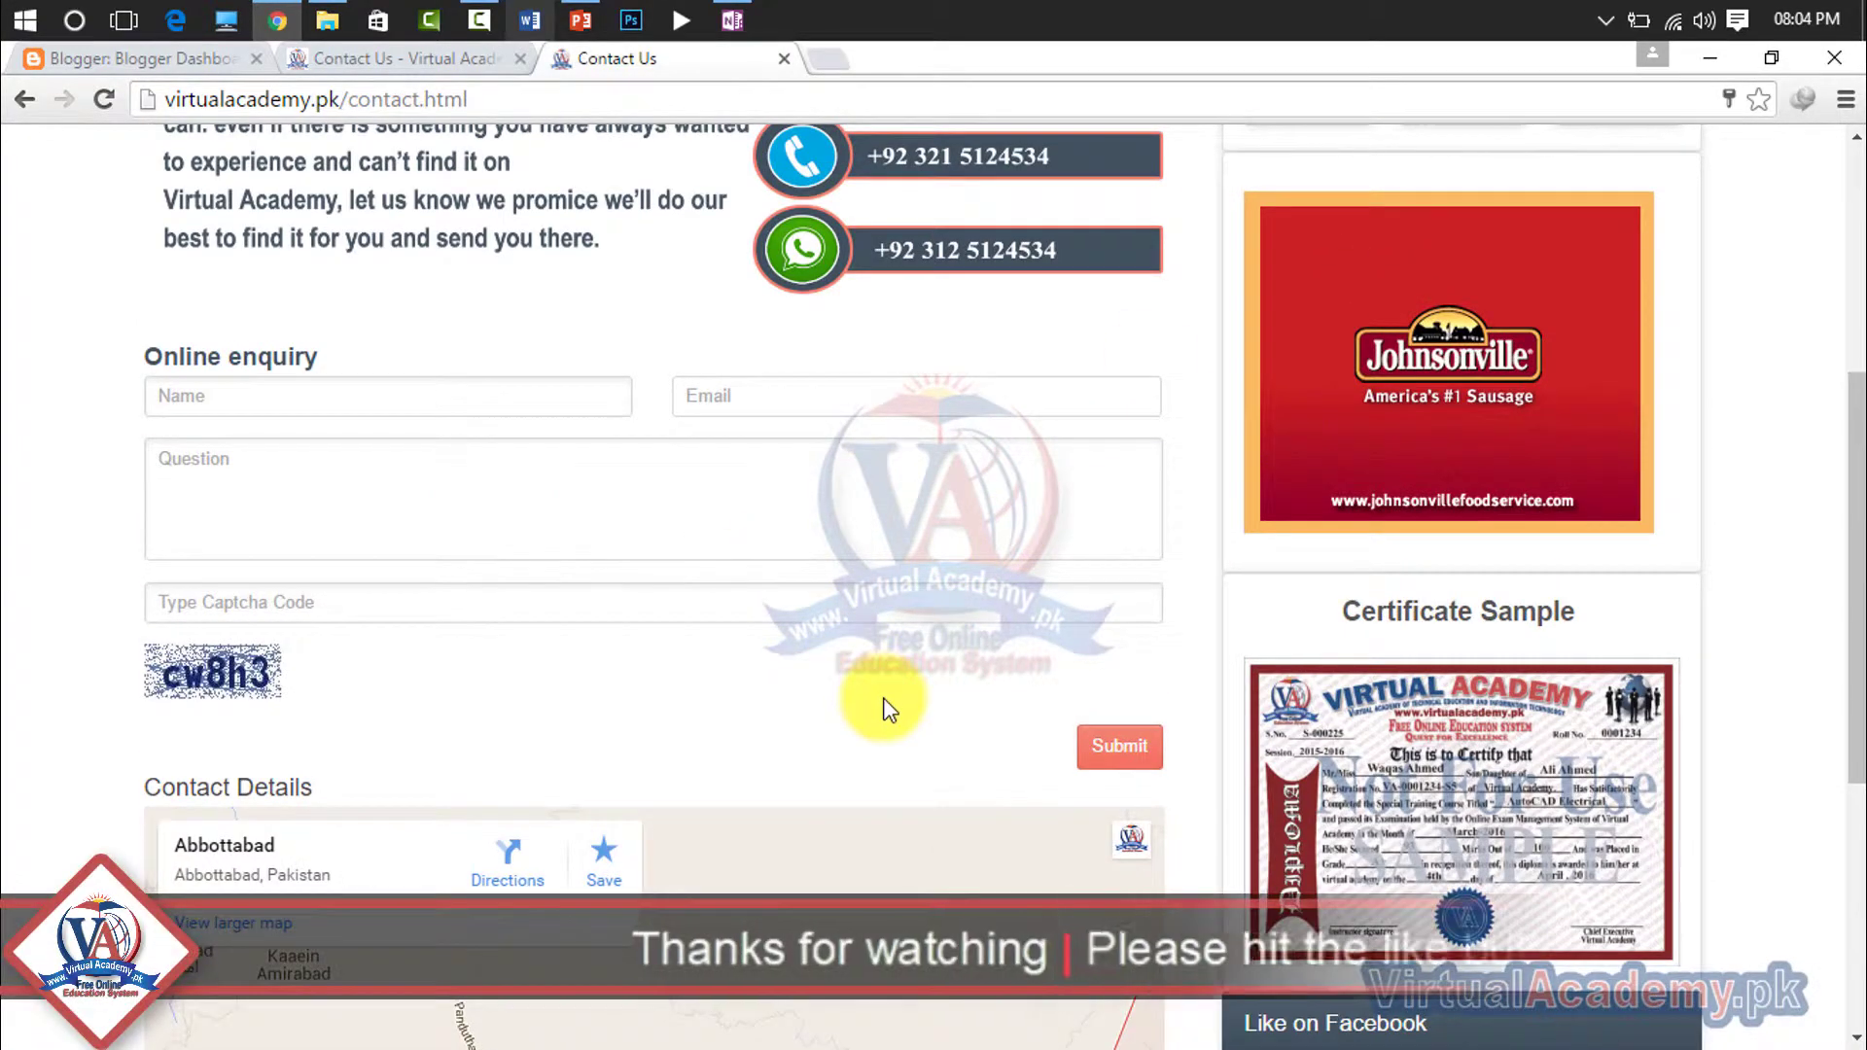
click(784, 61)
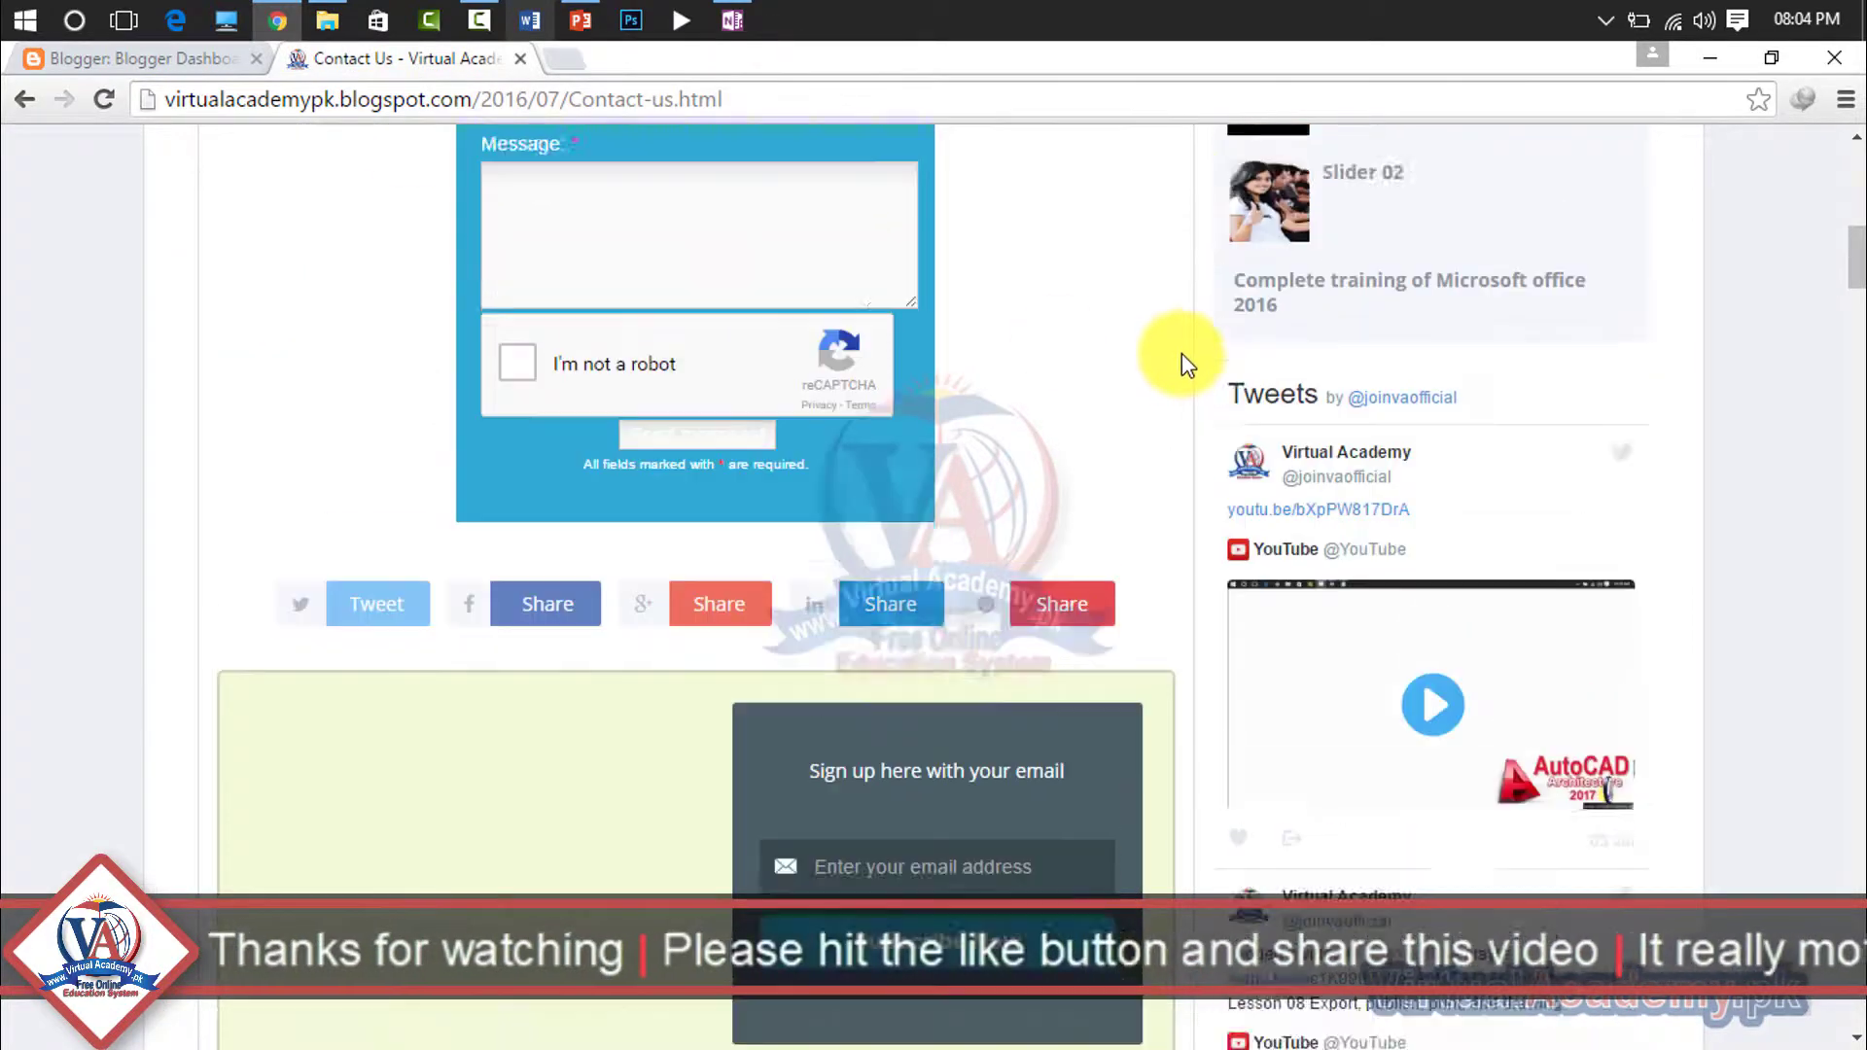
Step: Search the web for "google map" in a new browser tab and open Google Maps from the results
scroll(1182, 353, up, 10)
click(563, 60)
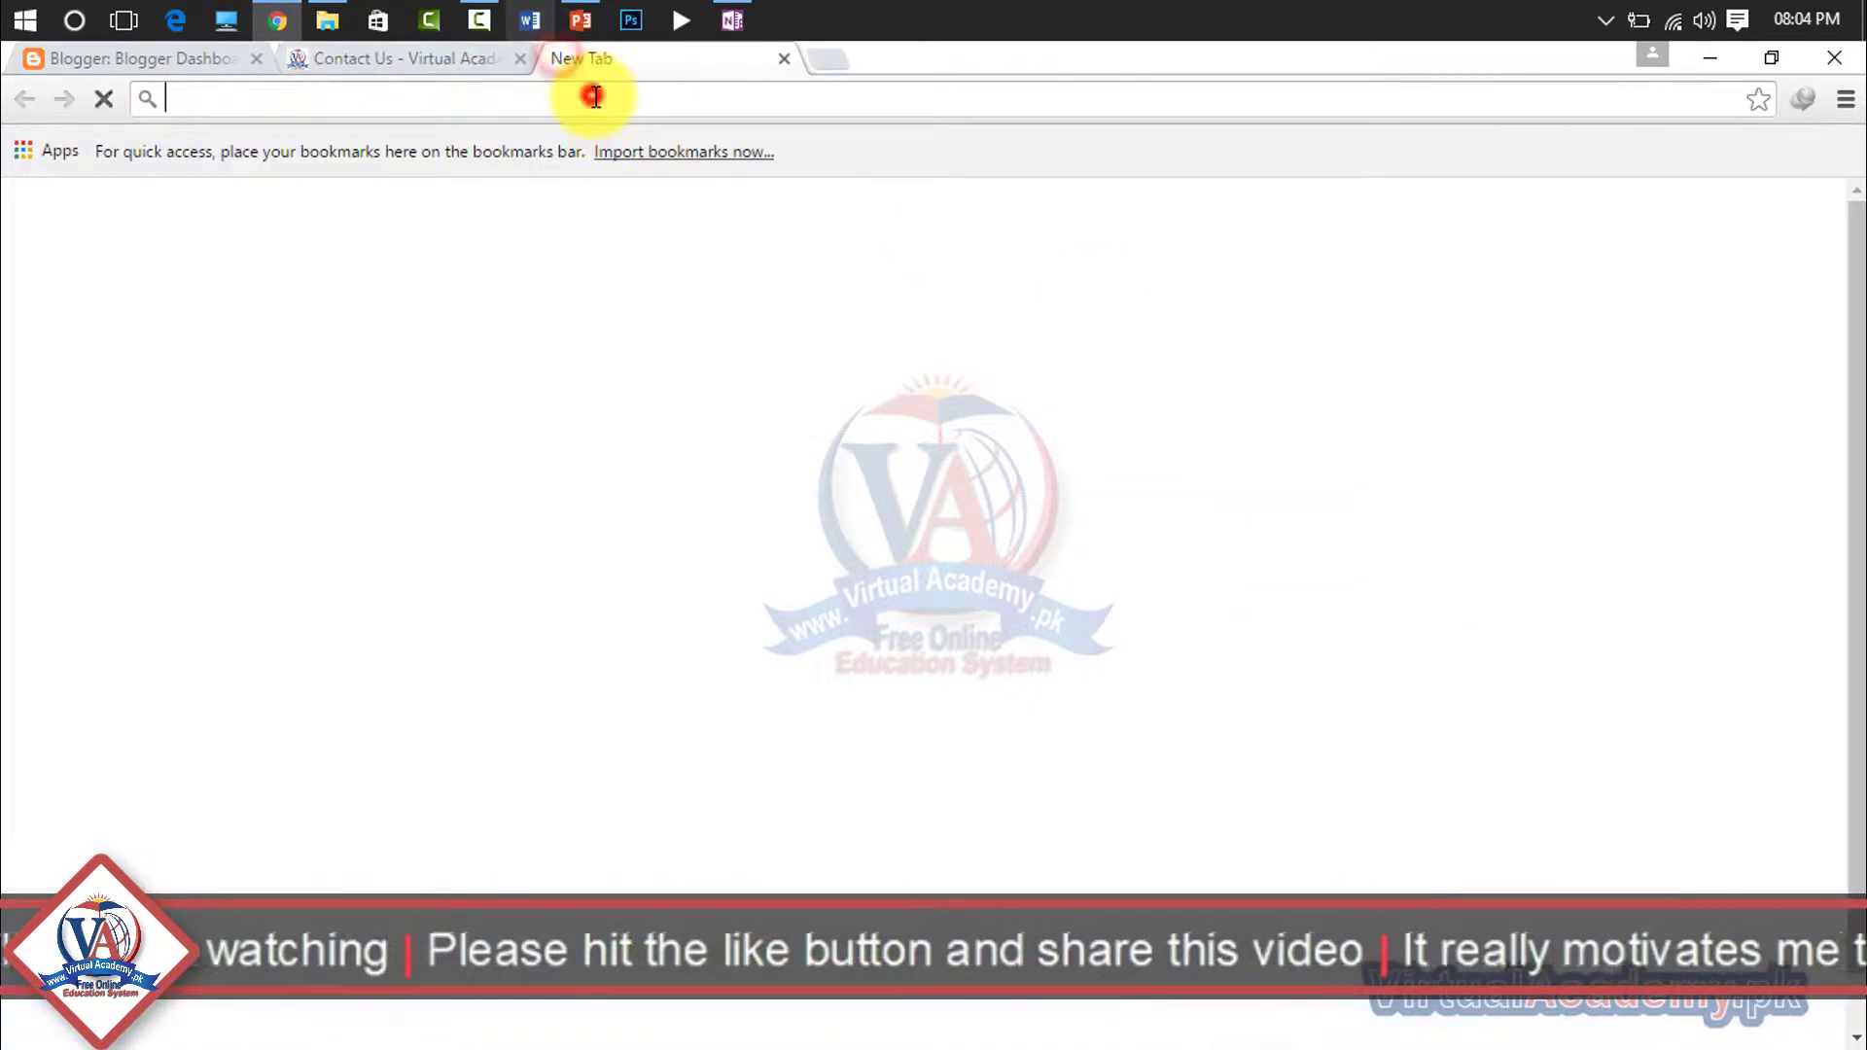
text(google)
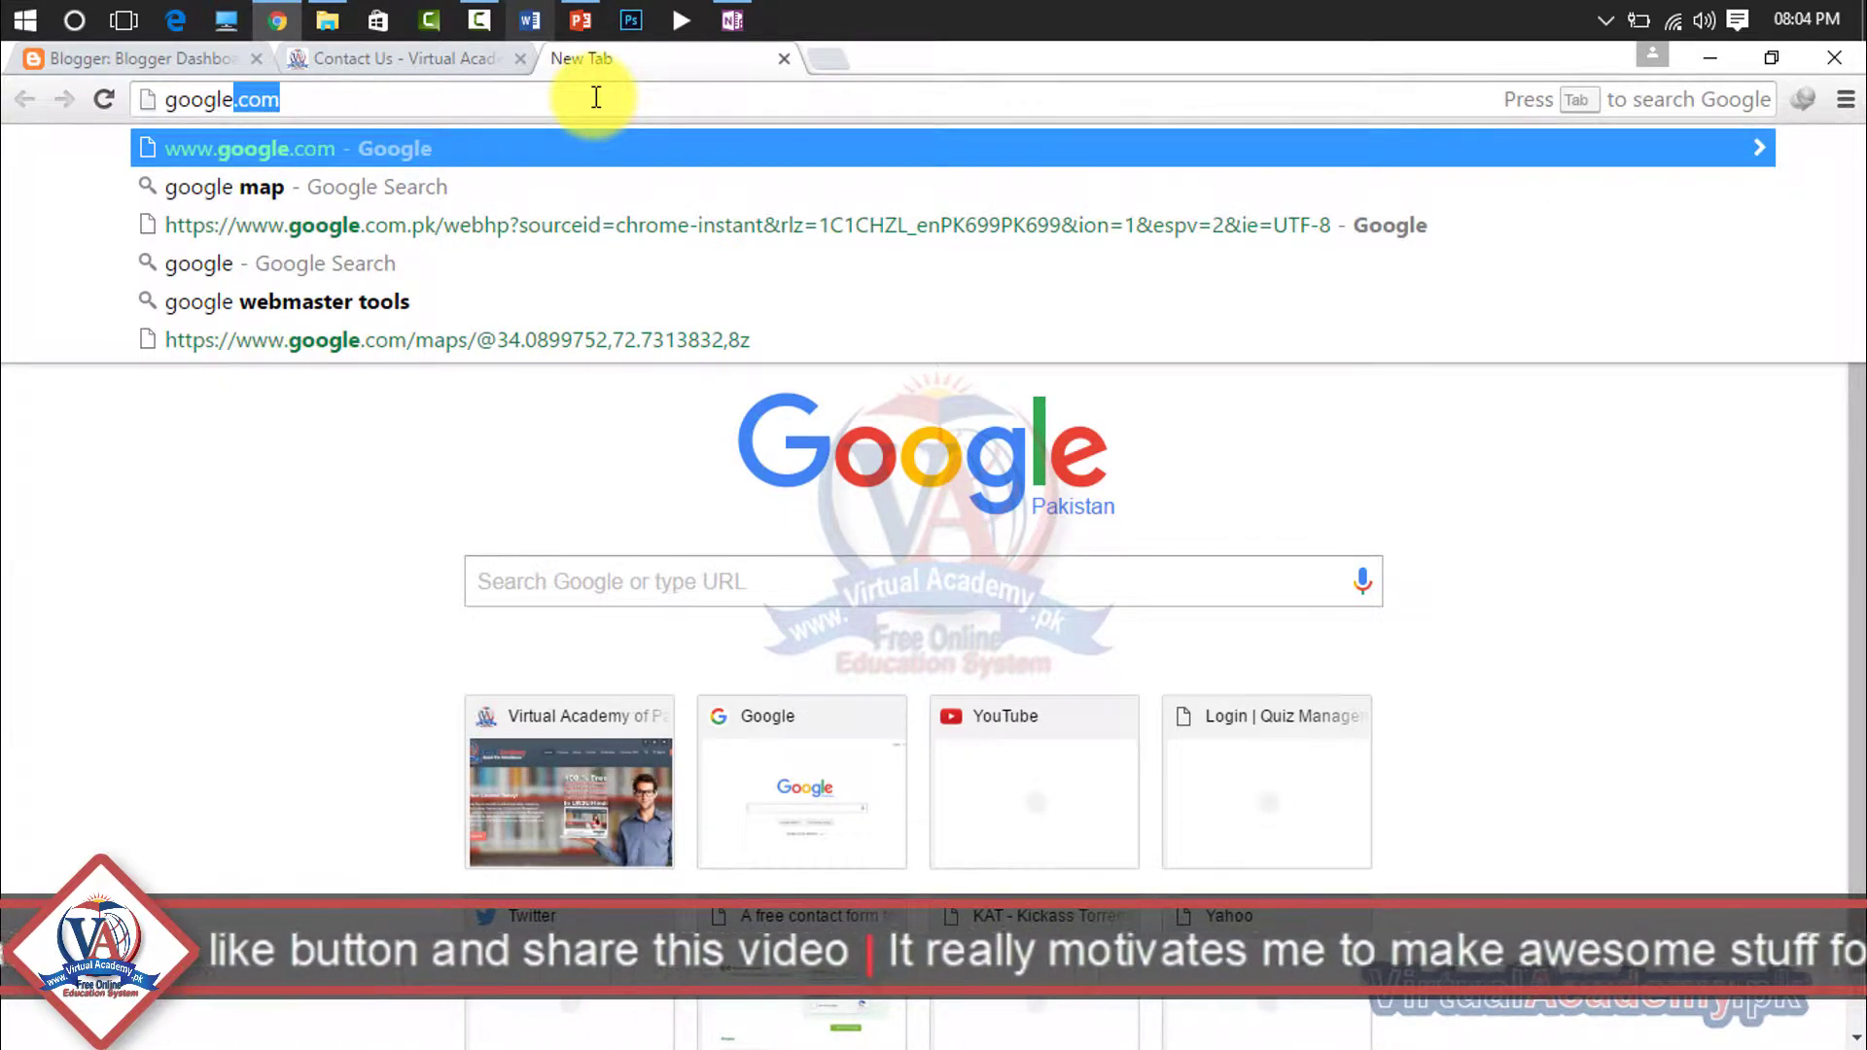
text( map)
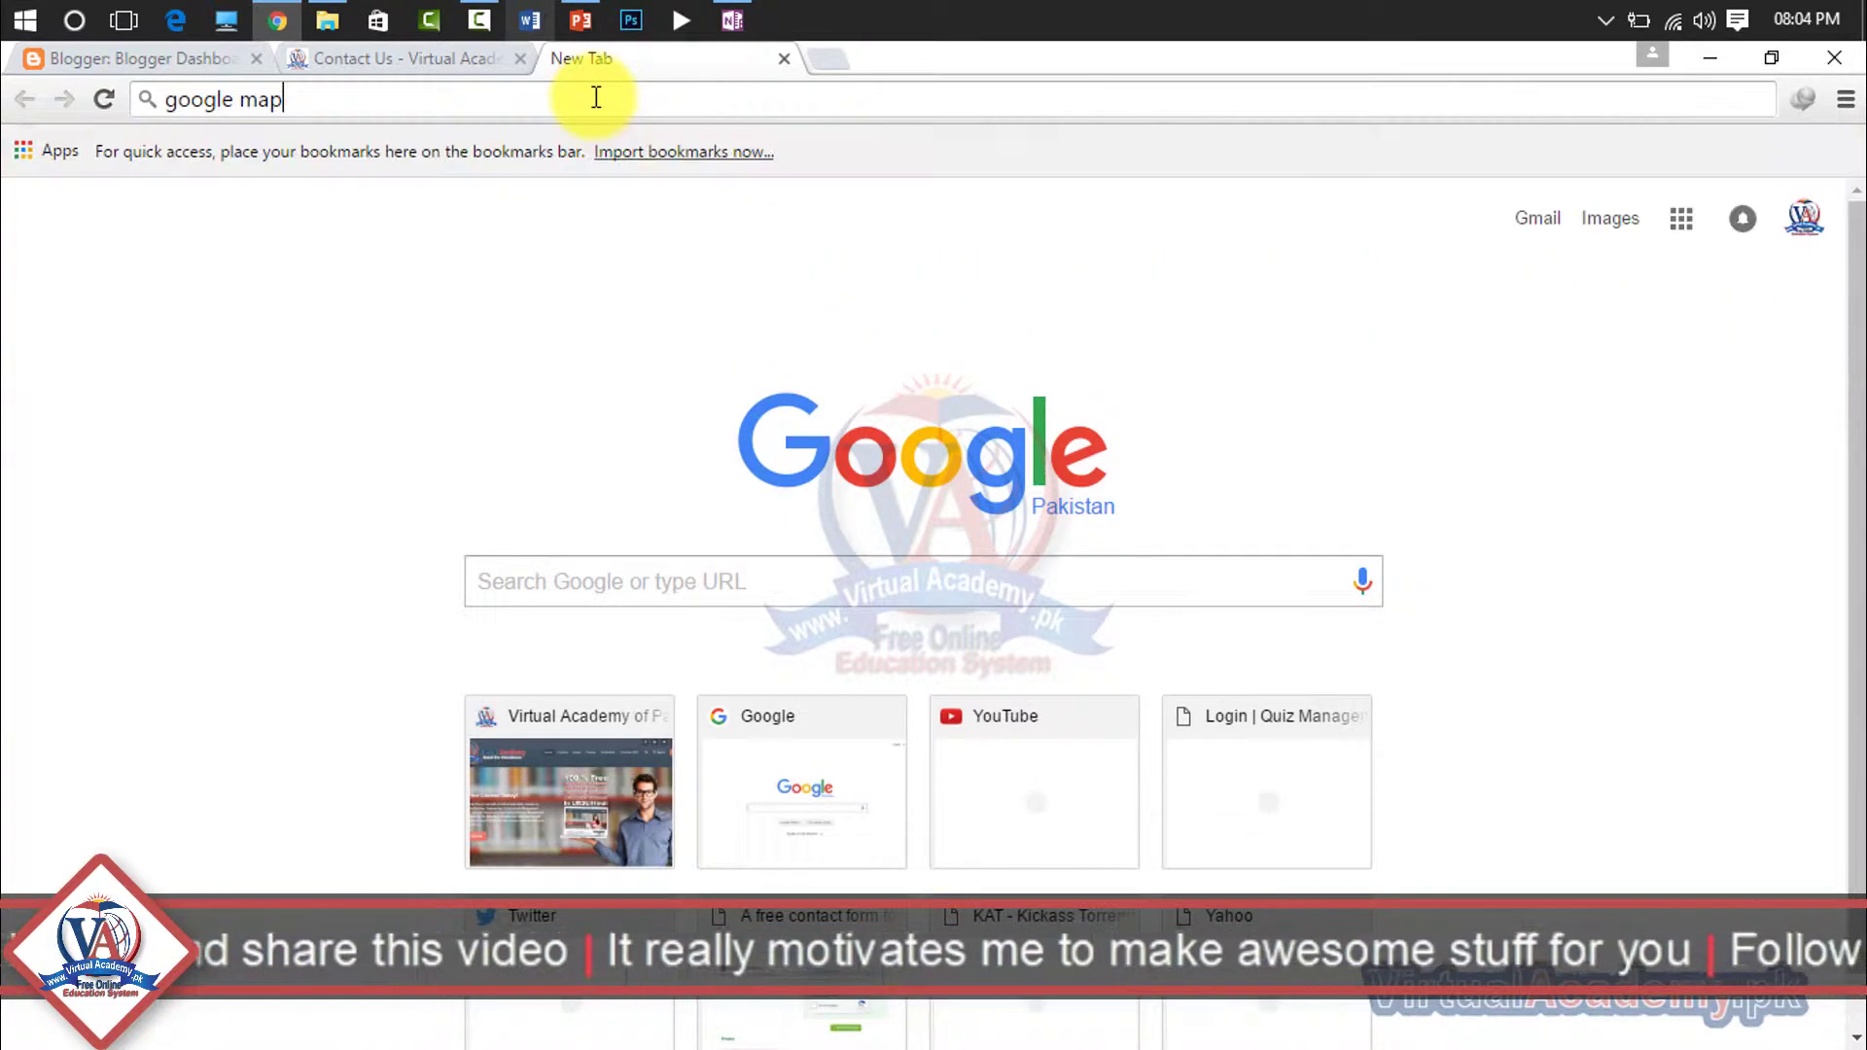
key(Return)
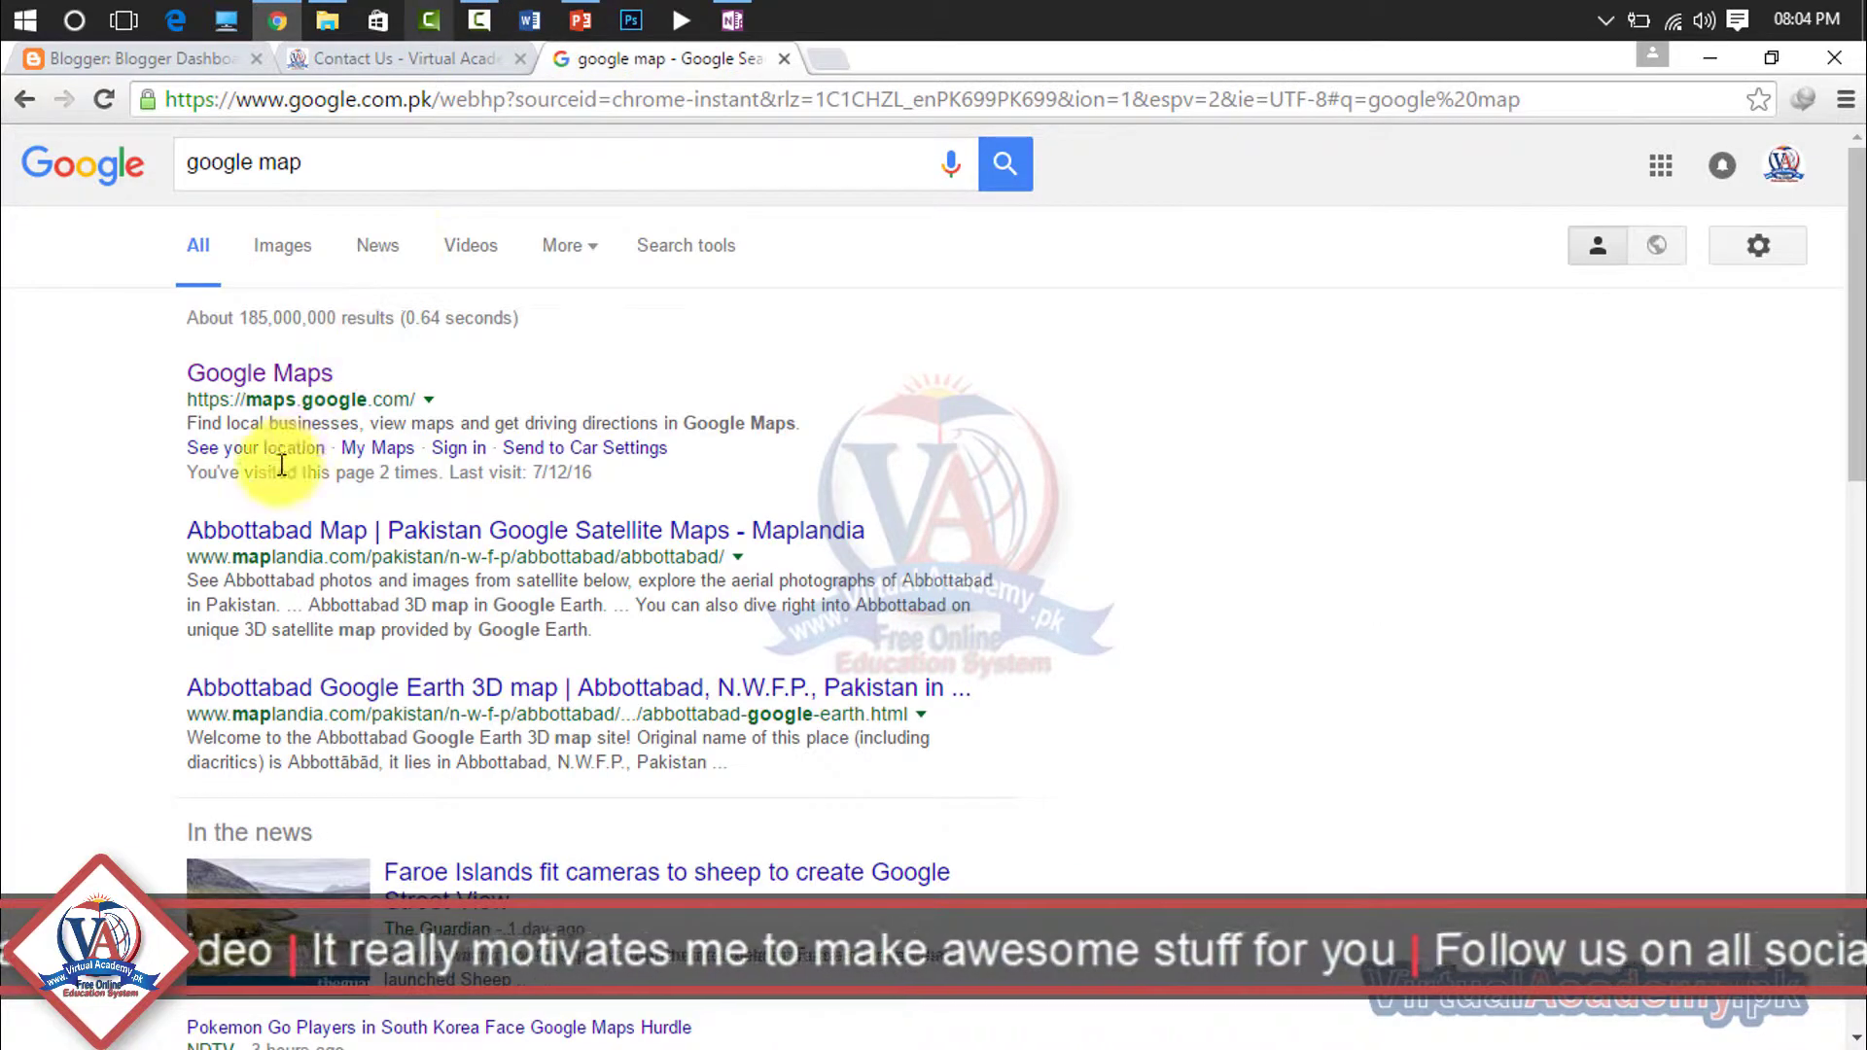
click(238, 378)
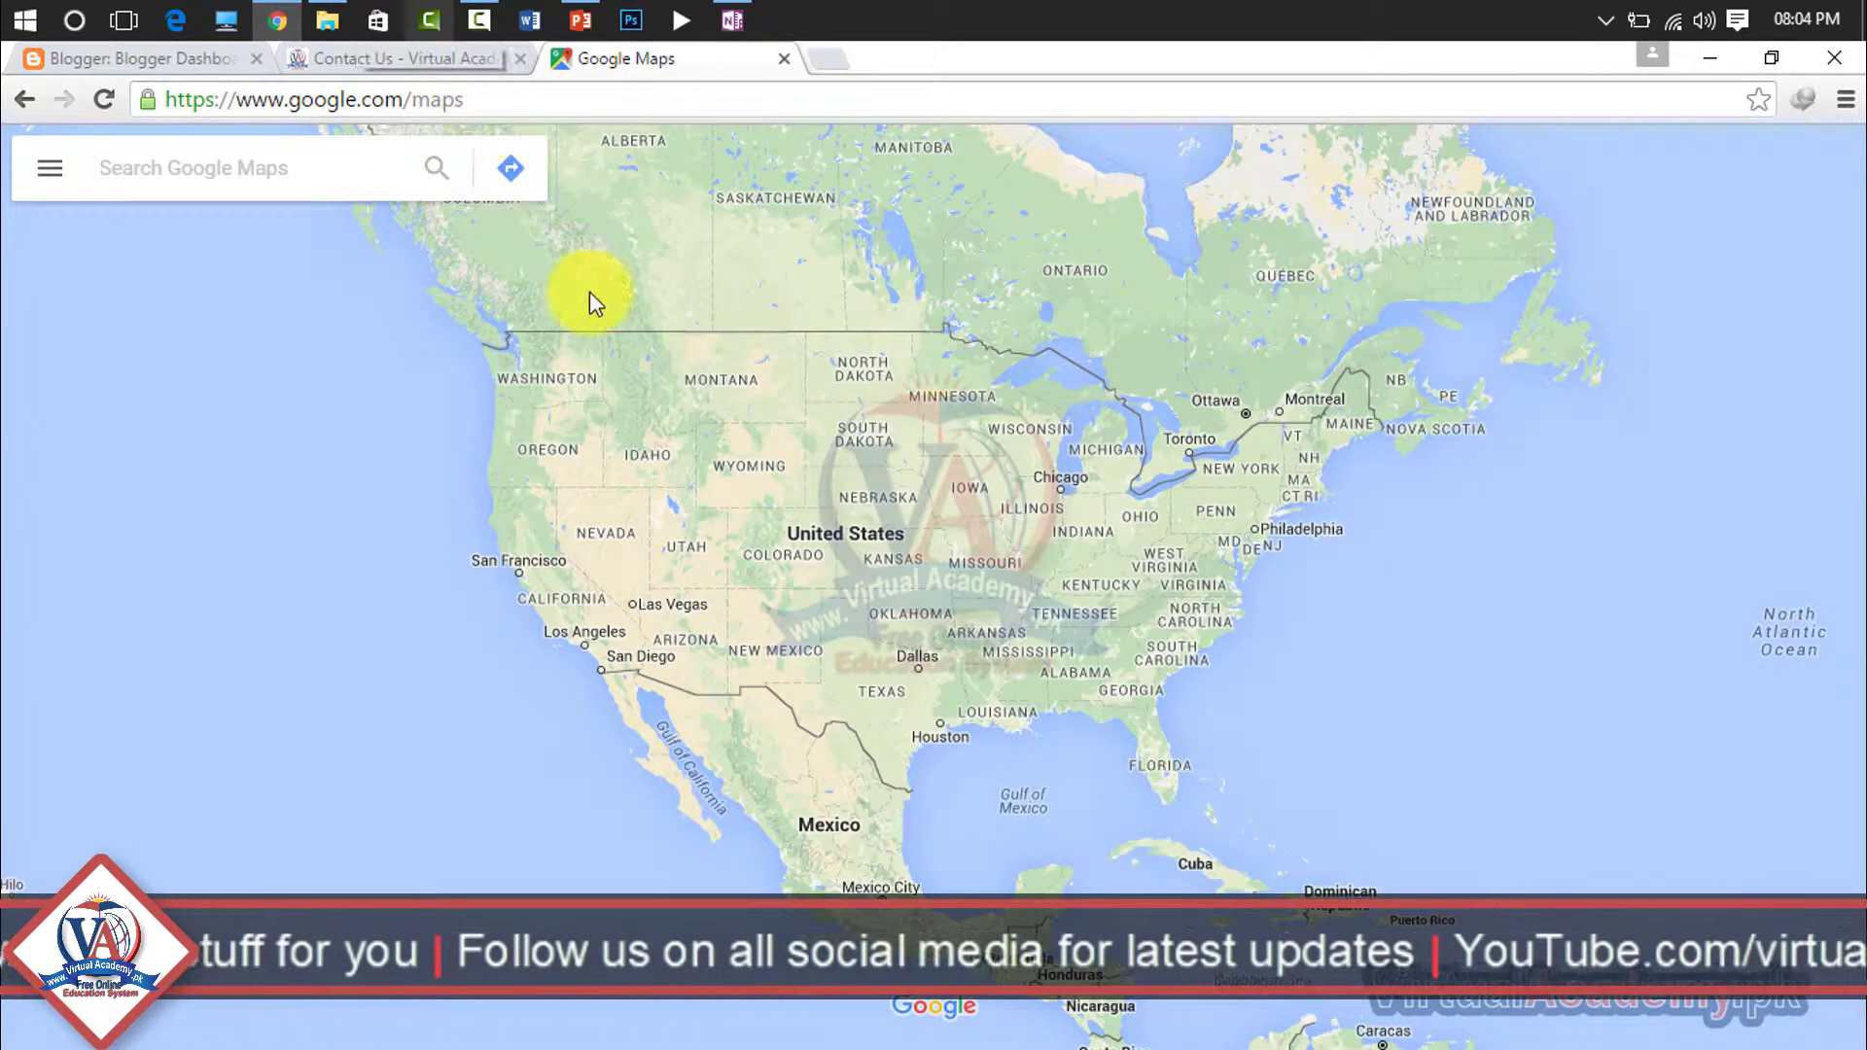
Step: Find Abbottabad, Pakistan on the map
click(345, 171)
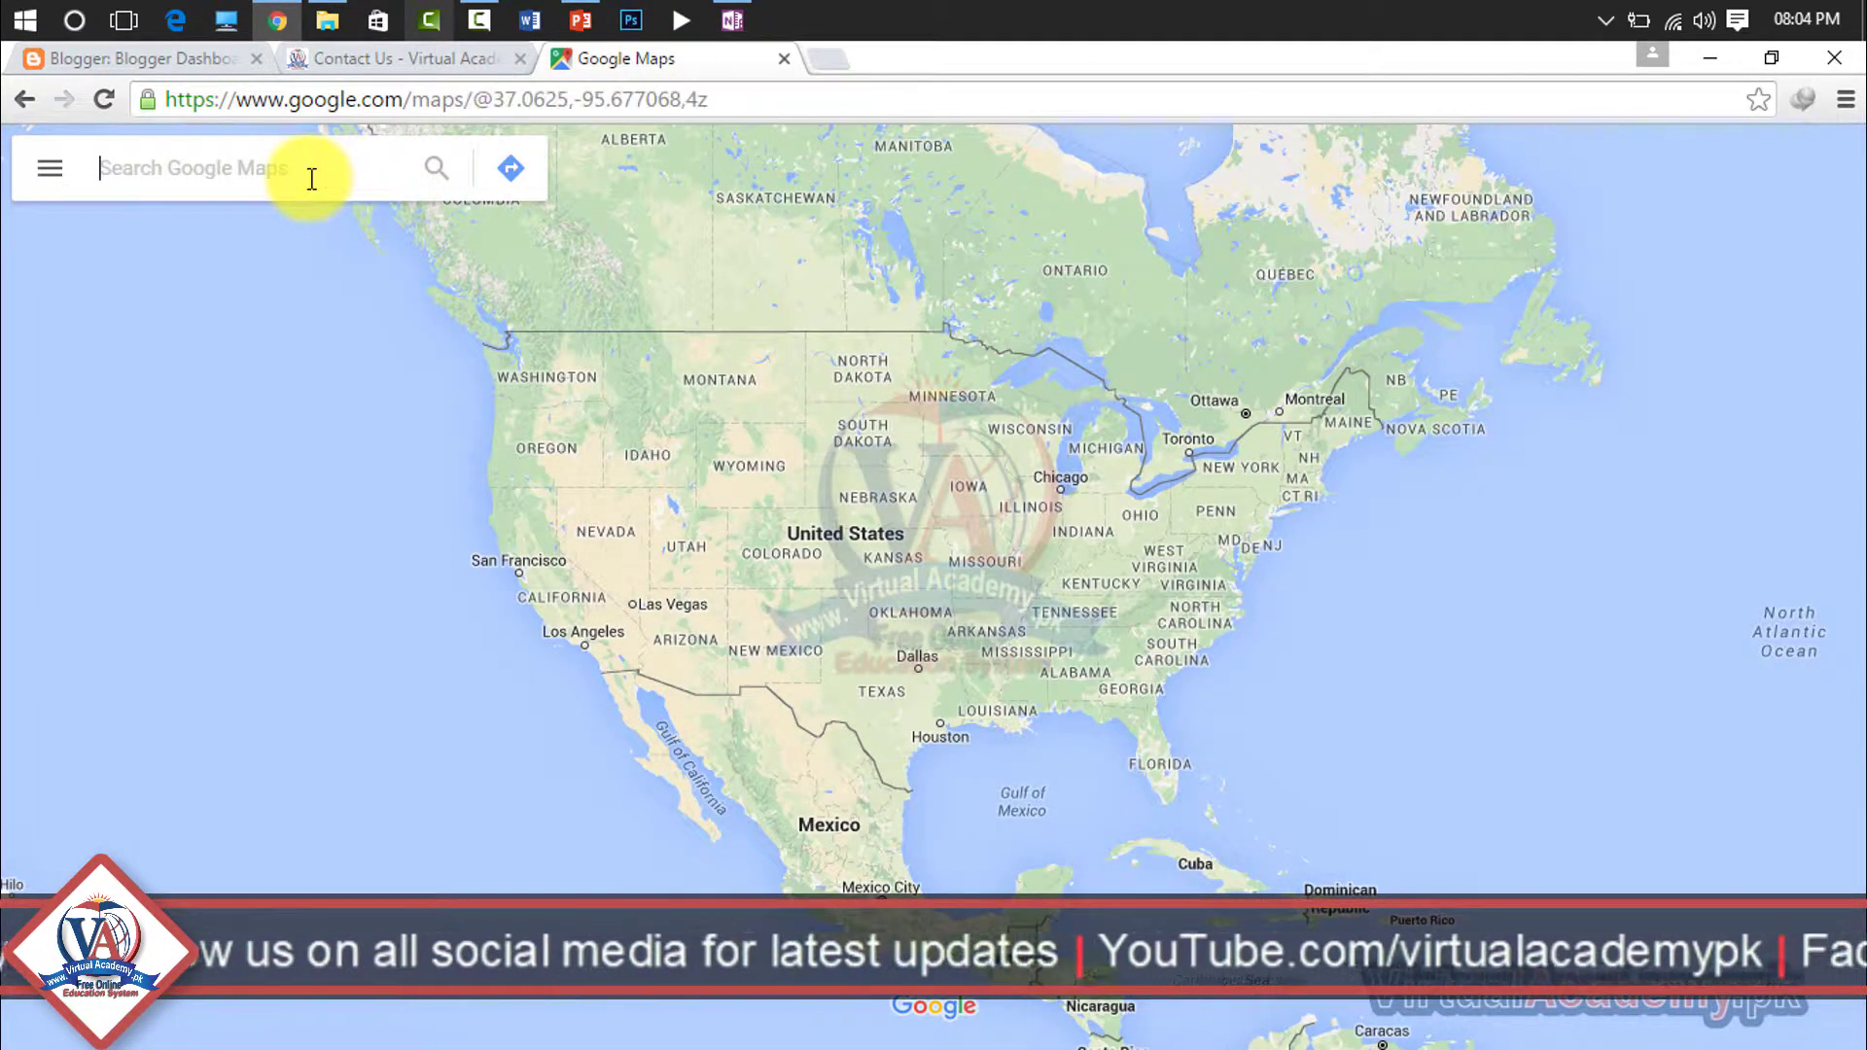
text(a)
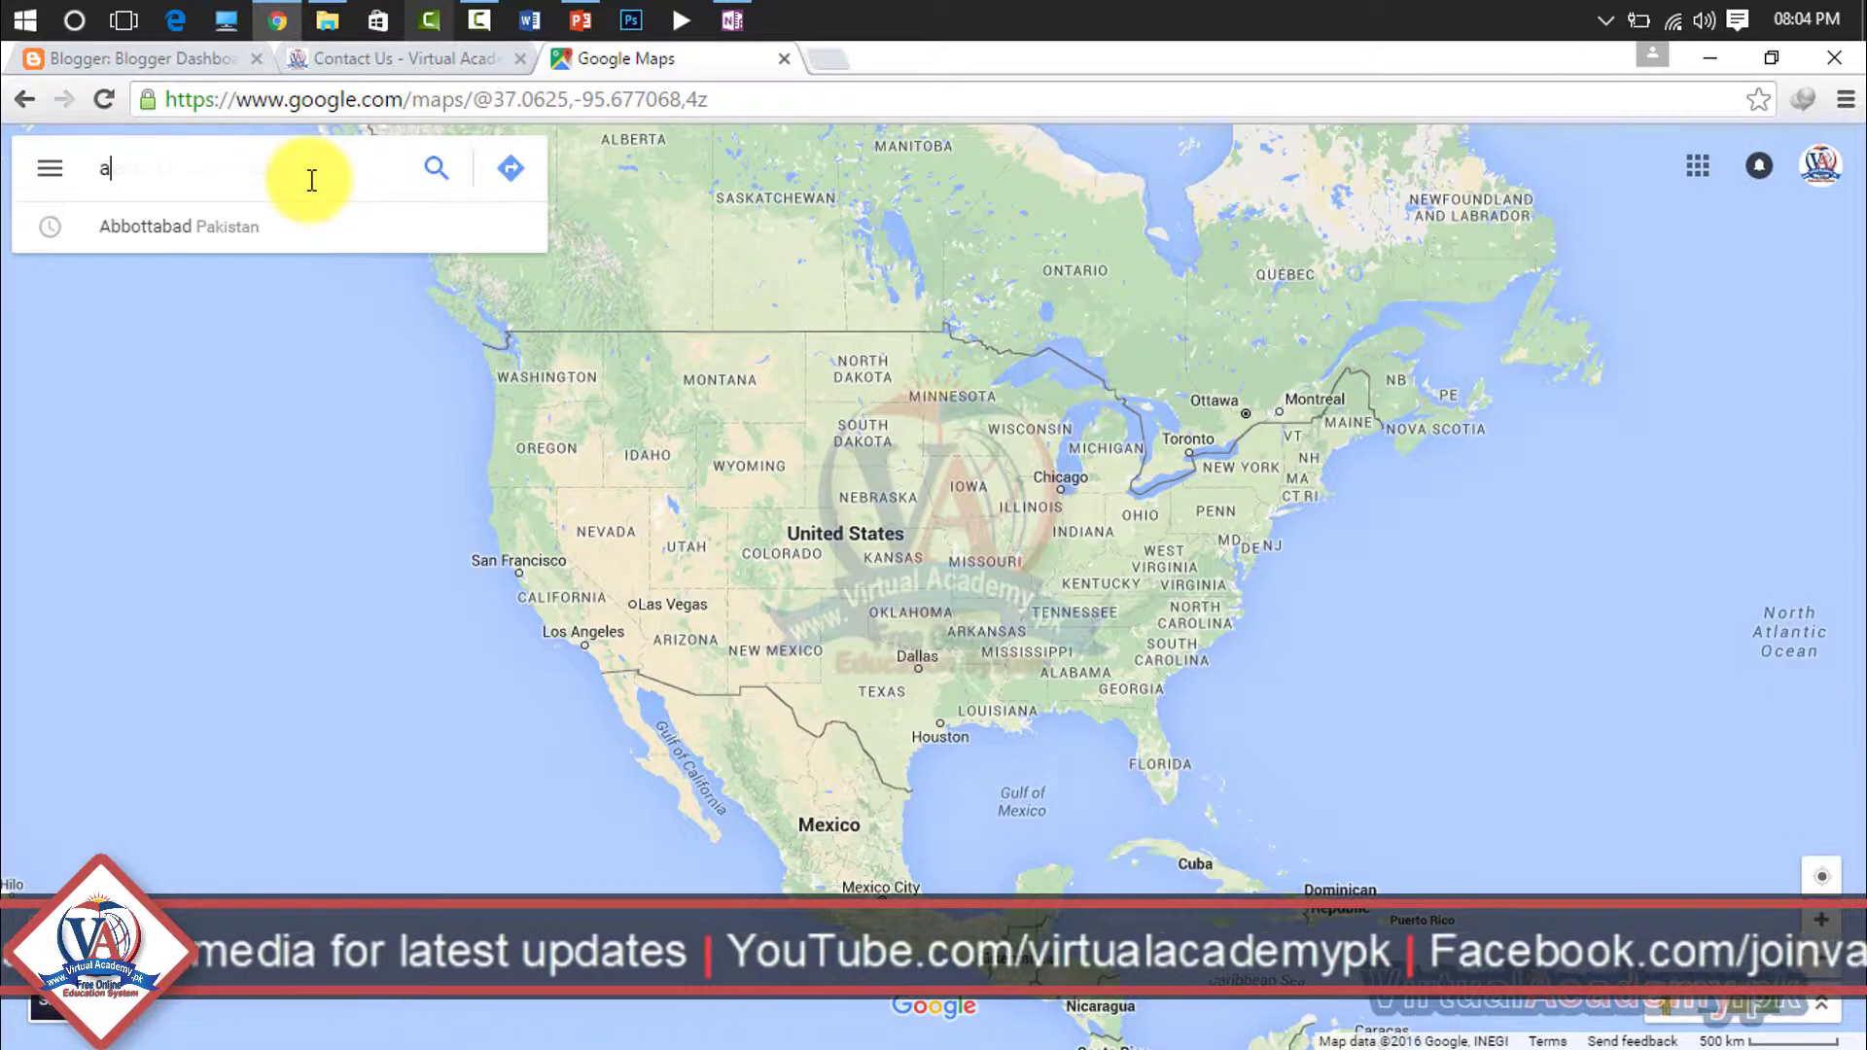
key(Down)
key(Return)
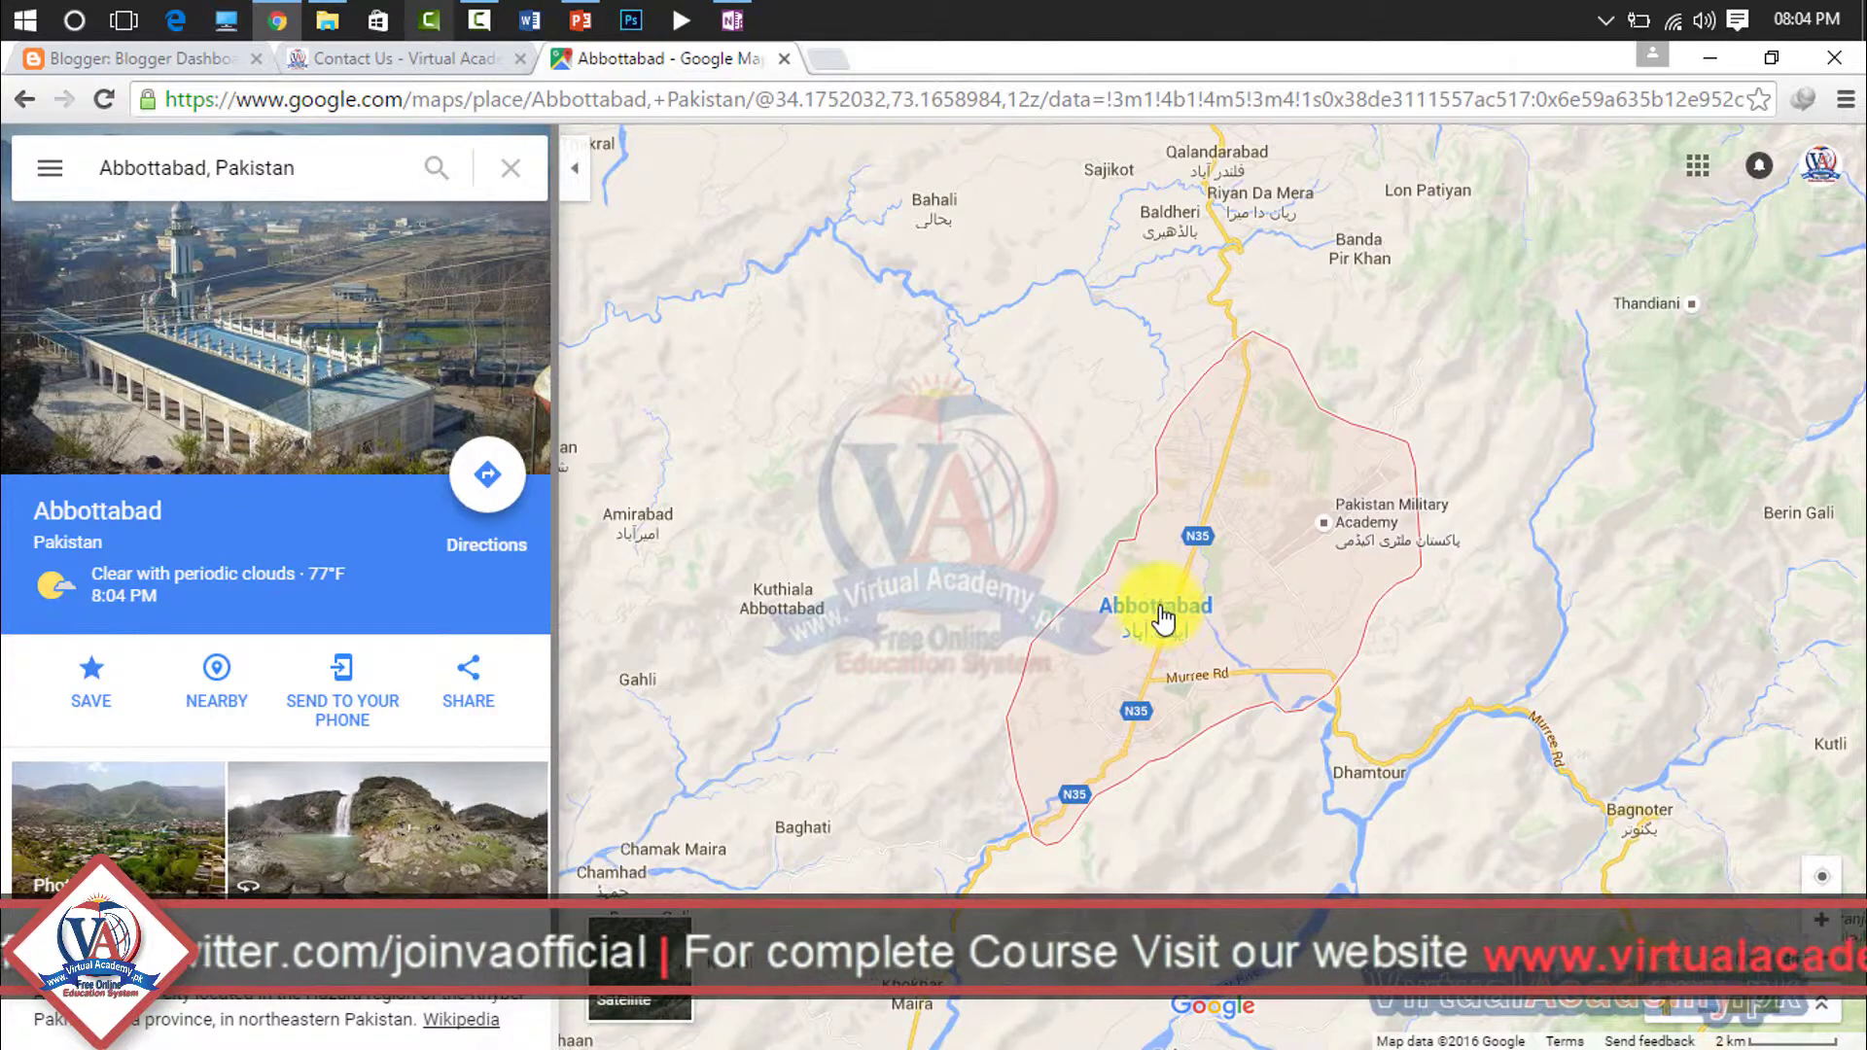
Step: Bring up the embed options for the Abbottabad map, choose the Medium size and select the full iframe code
click(471, 691)
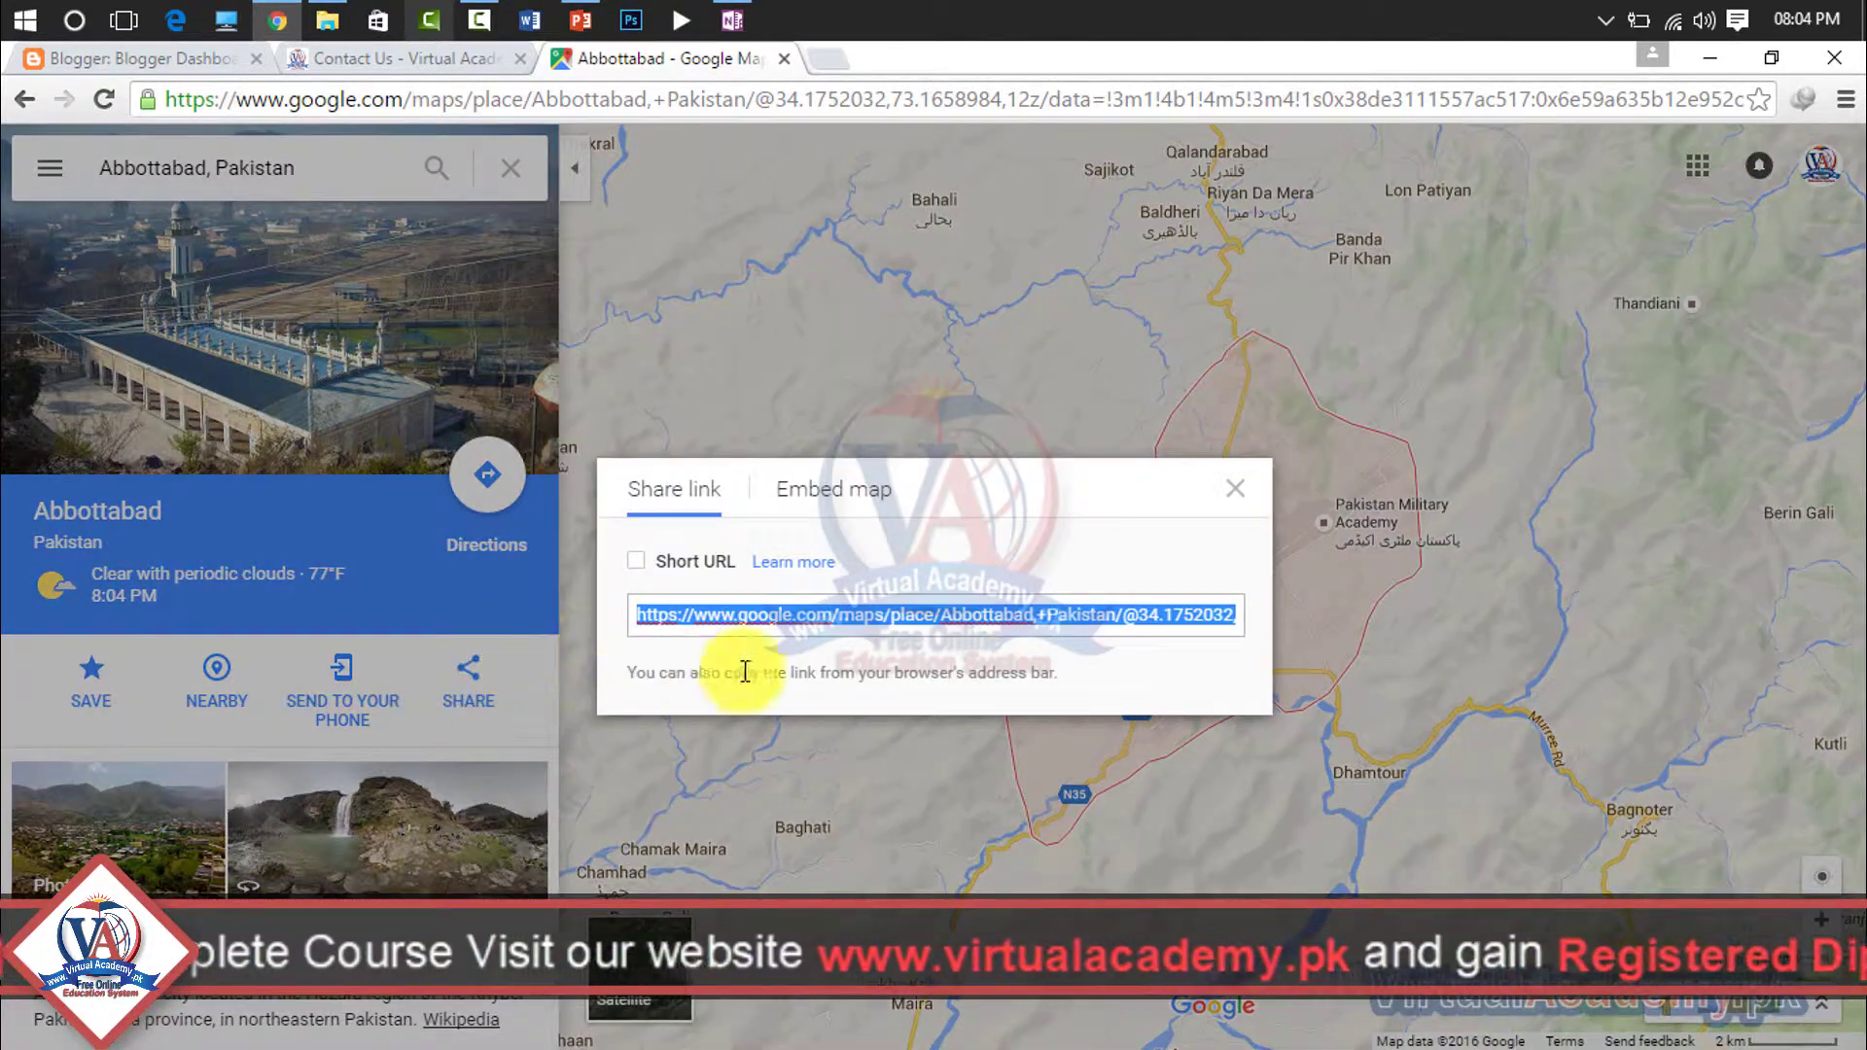
click(856, 496)
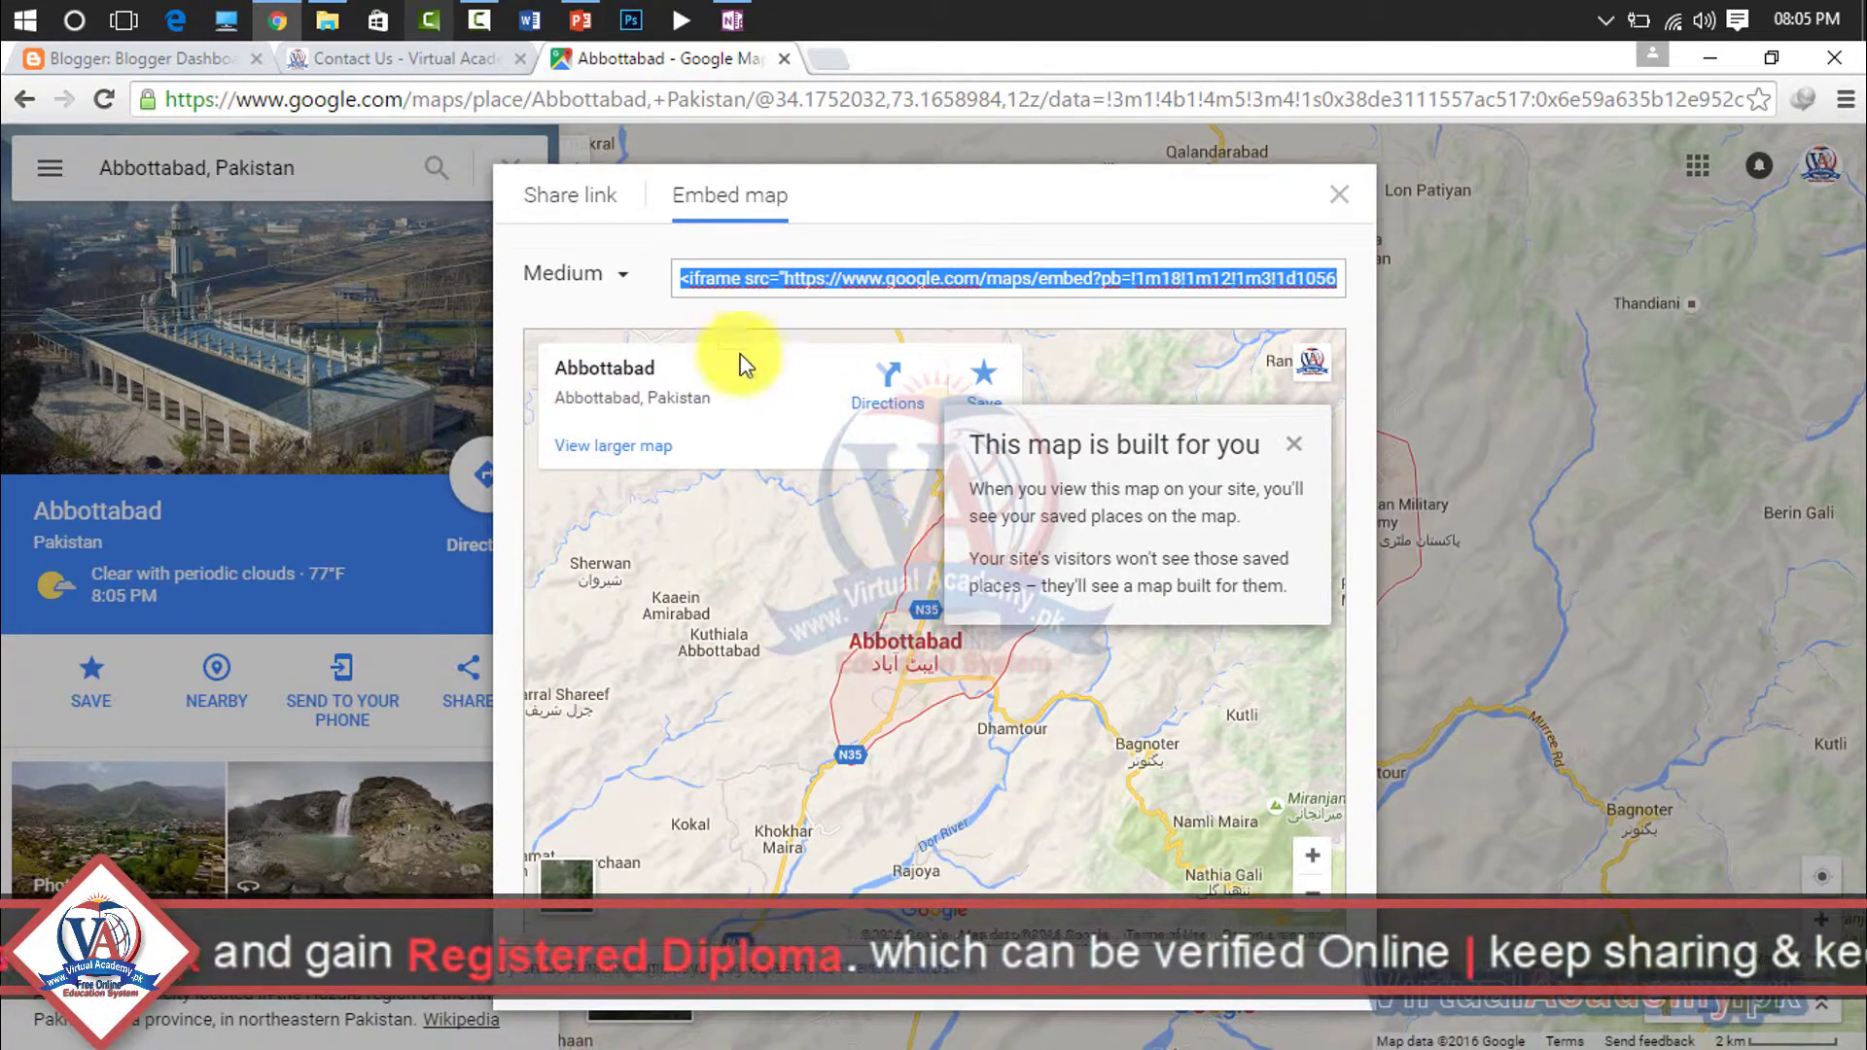
click(622, 276)
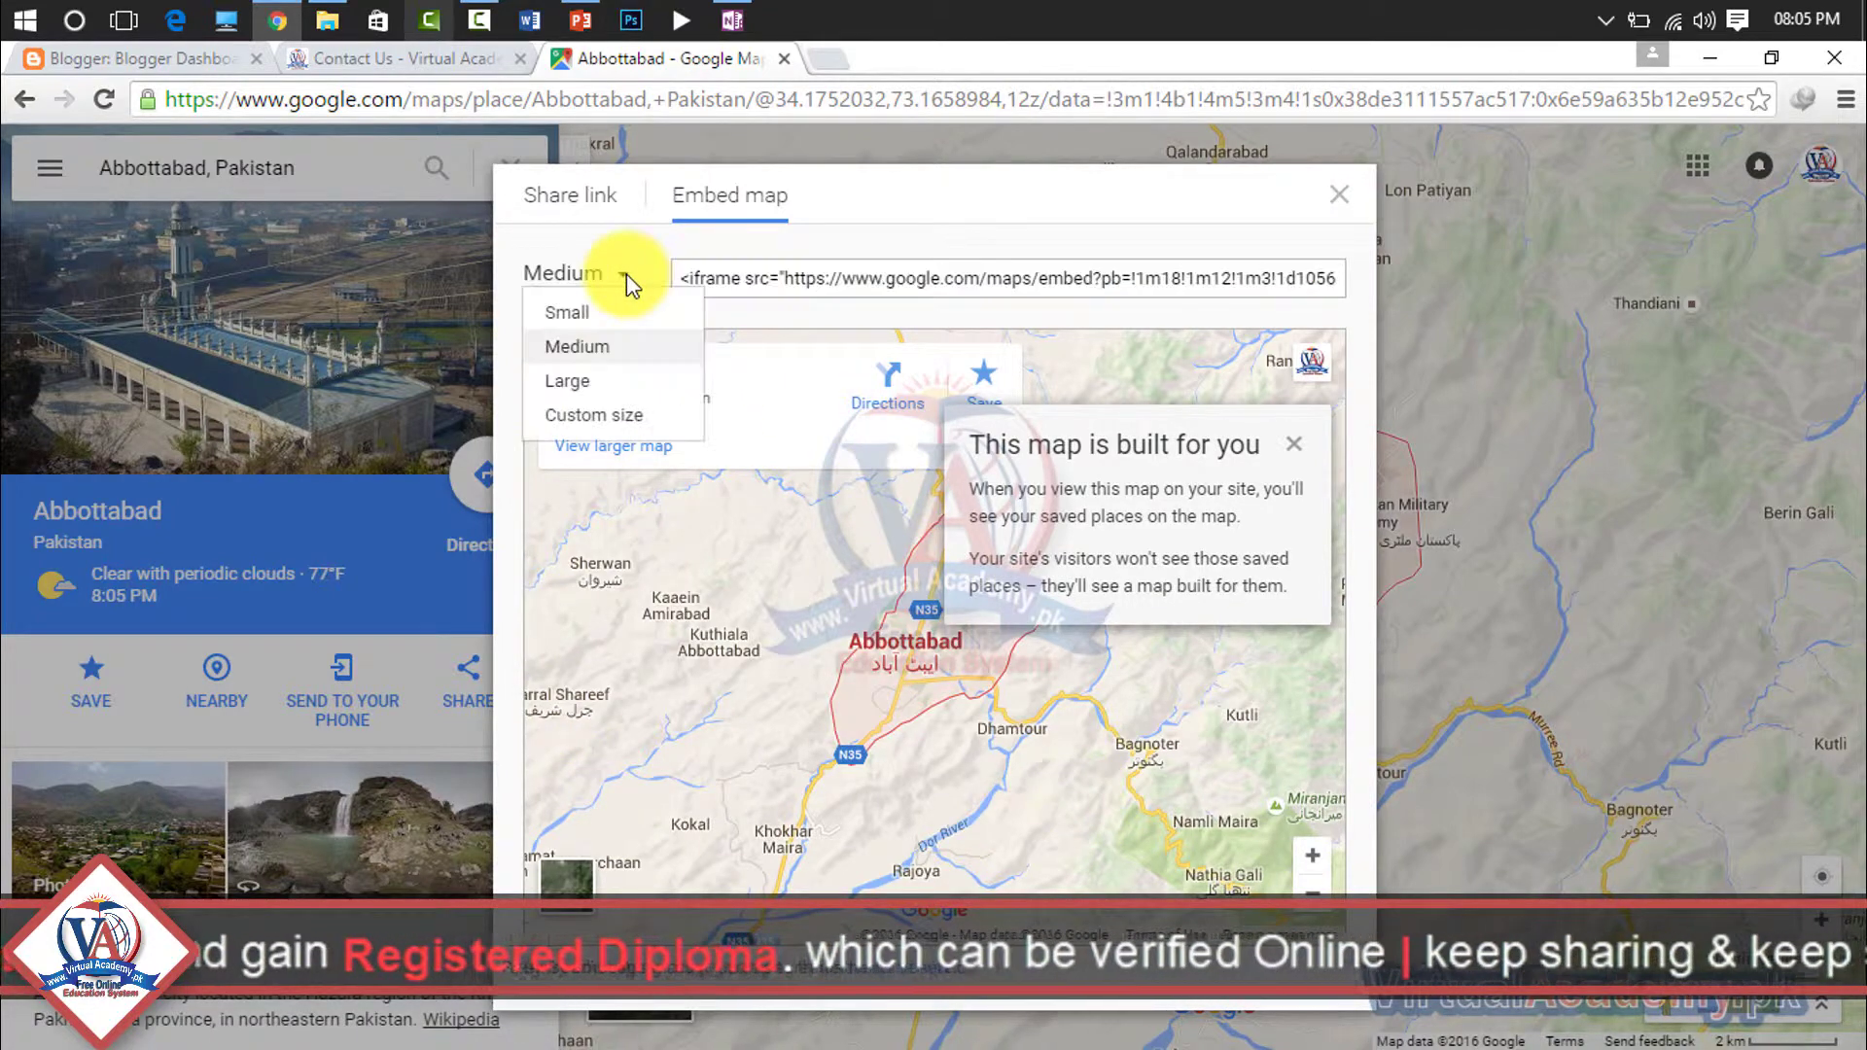
click(593, 352)
click(689, 282)
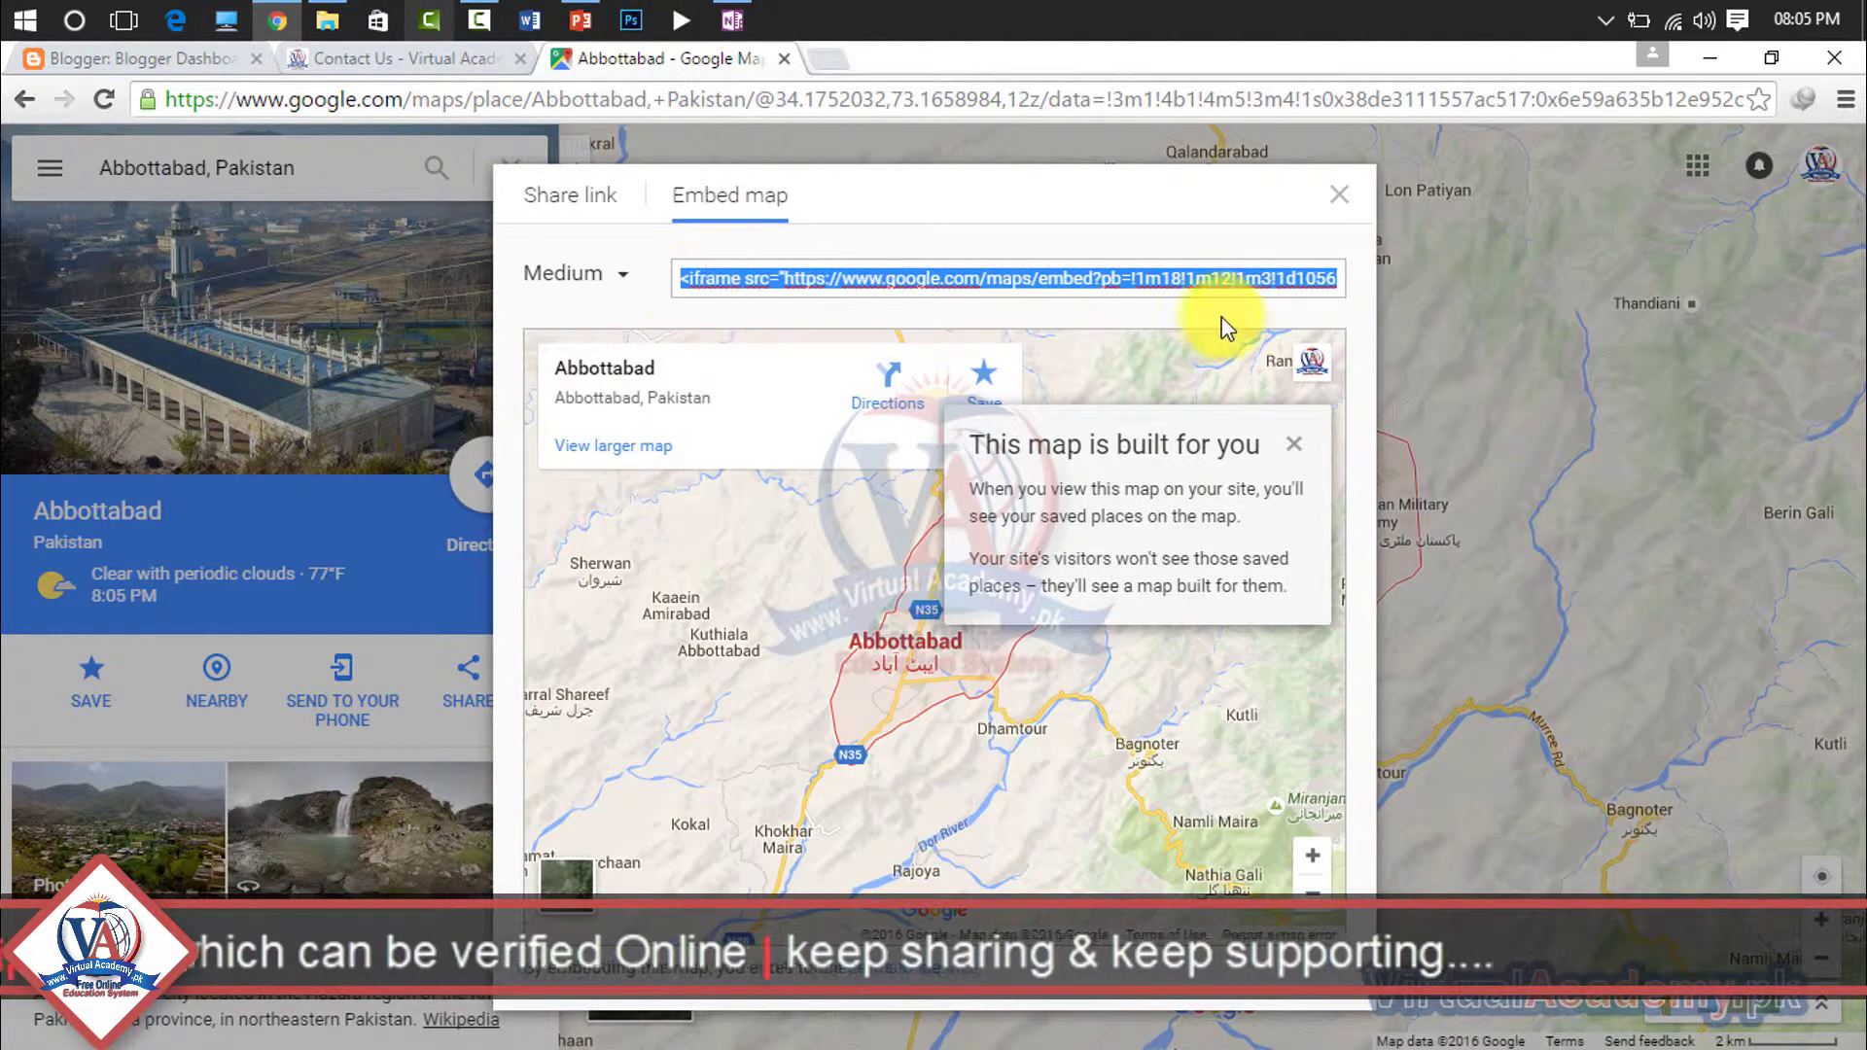
Step: Switch to Blogger and open the Contact Us post of the Virtual Academy blog for editing
click(199, 59)
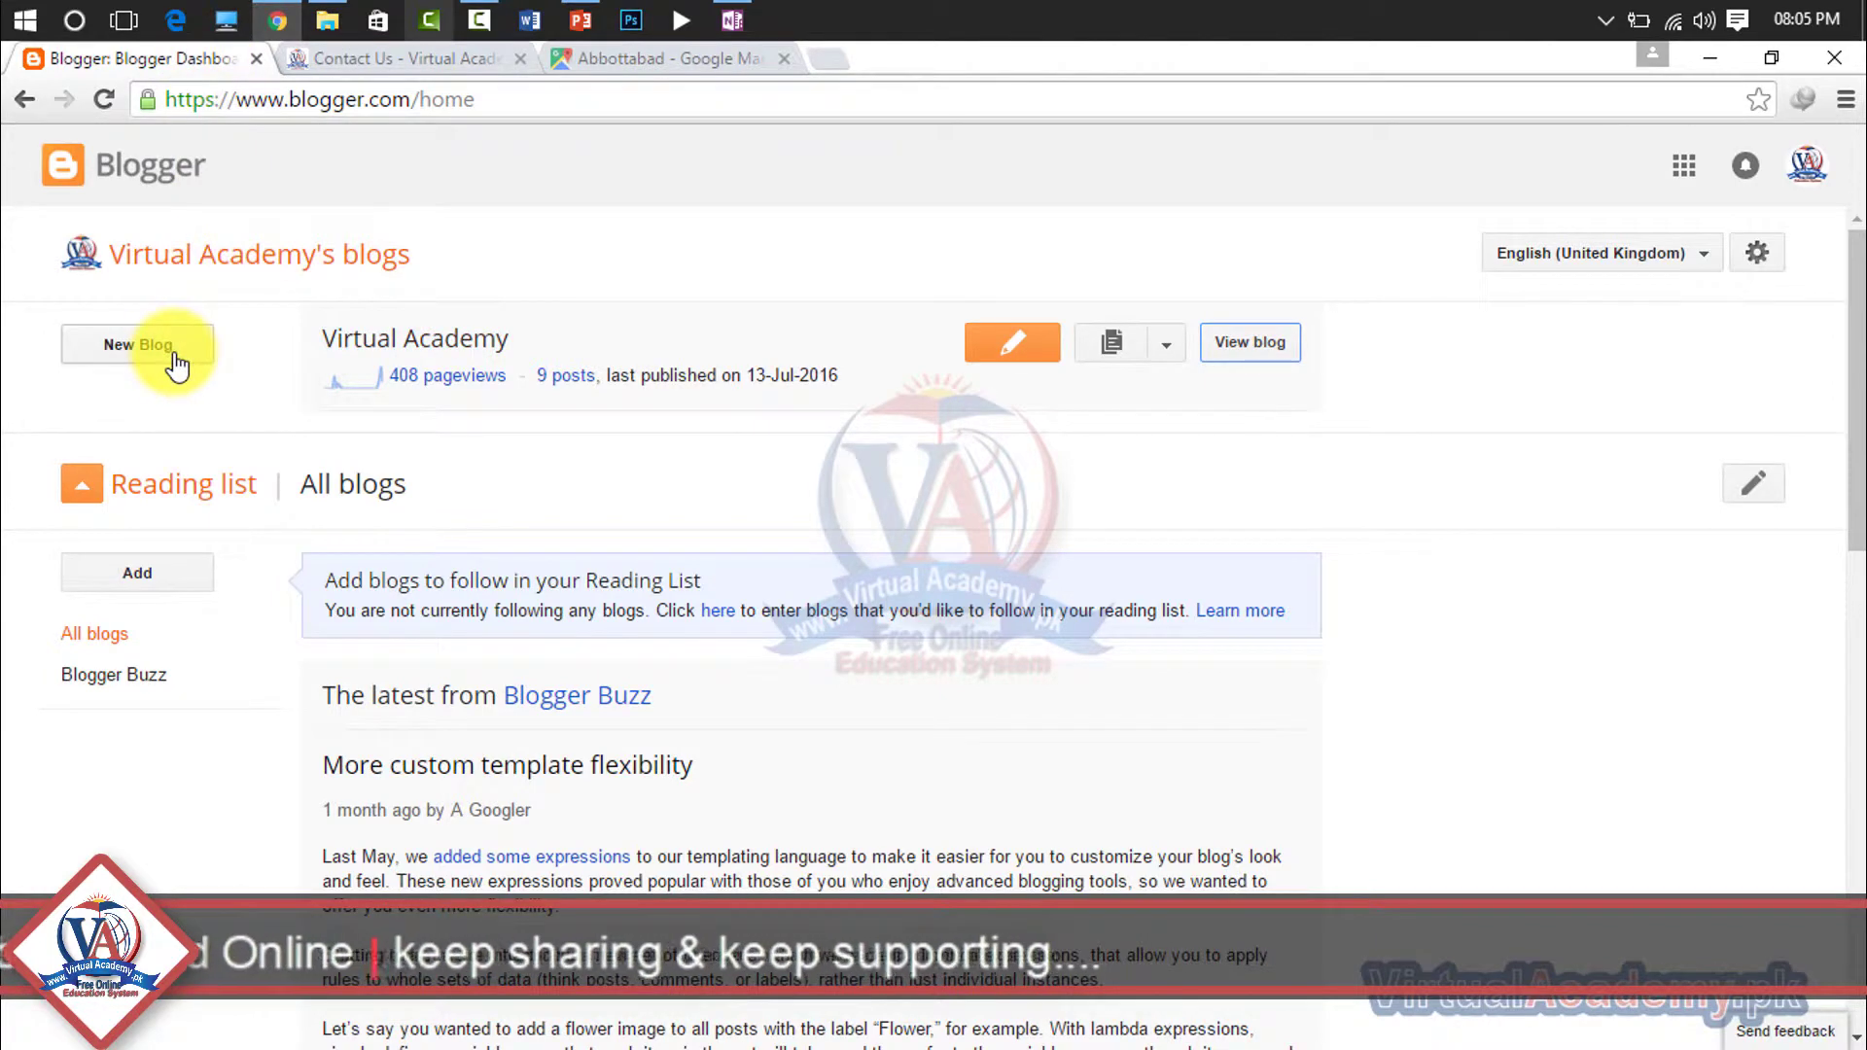
click(372, 346)
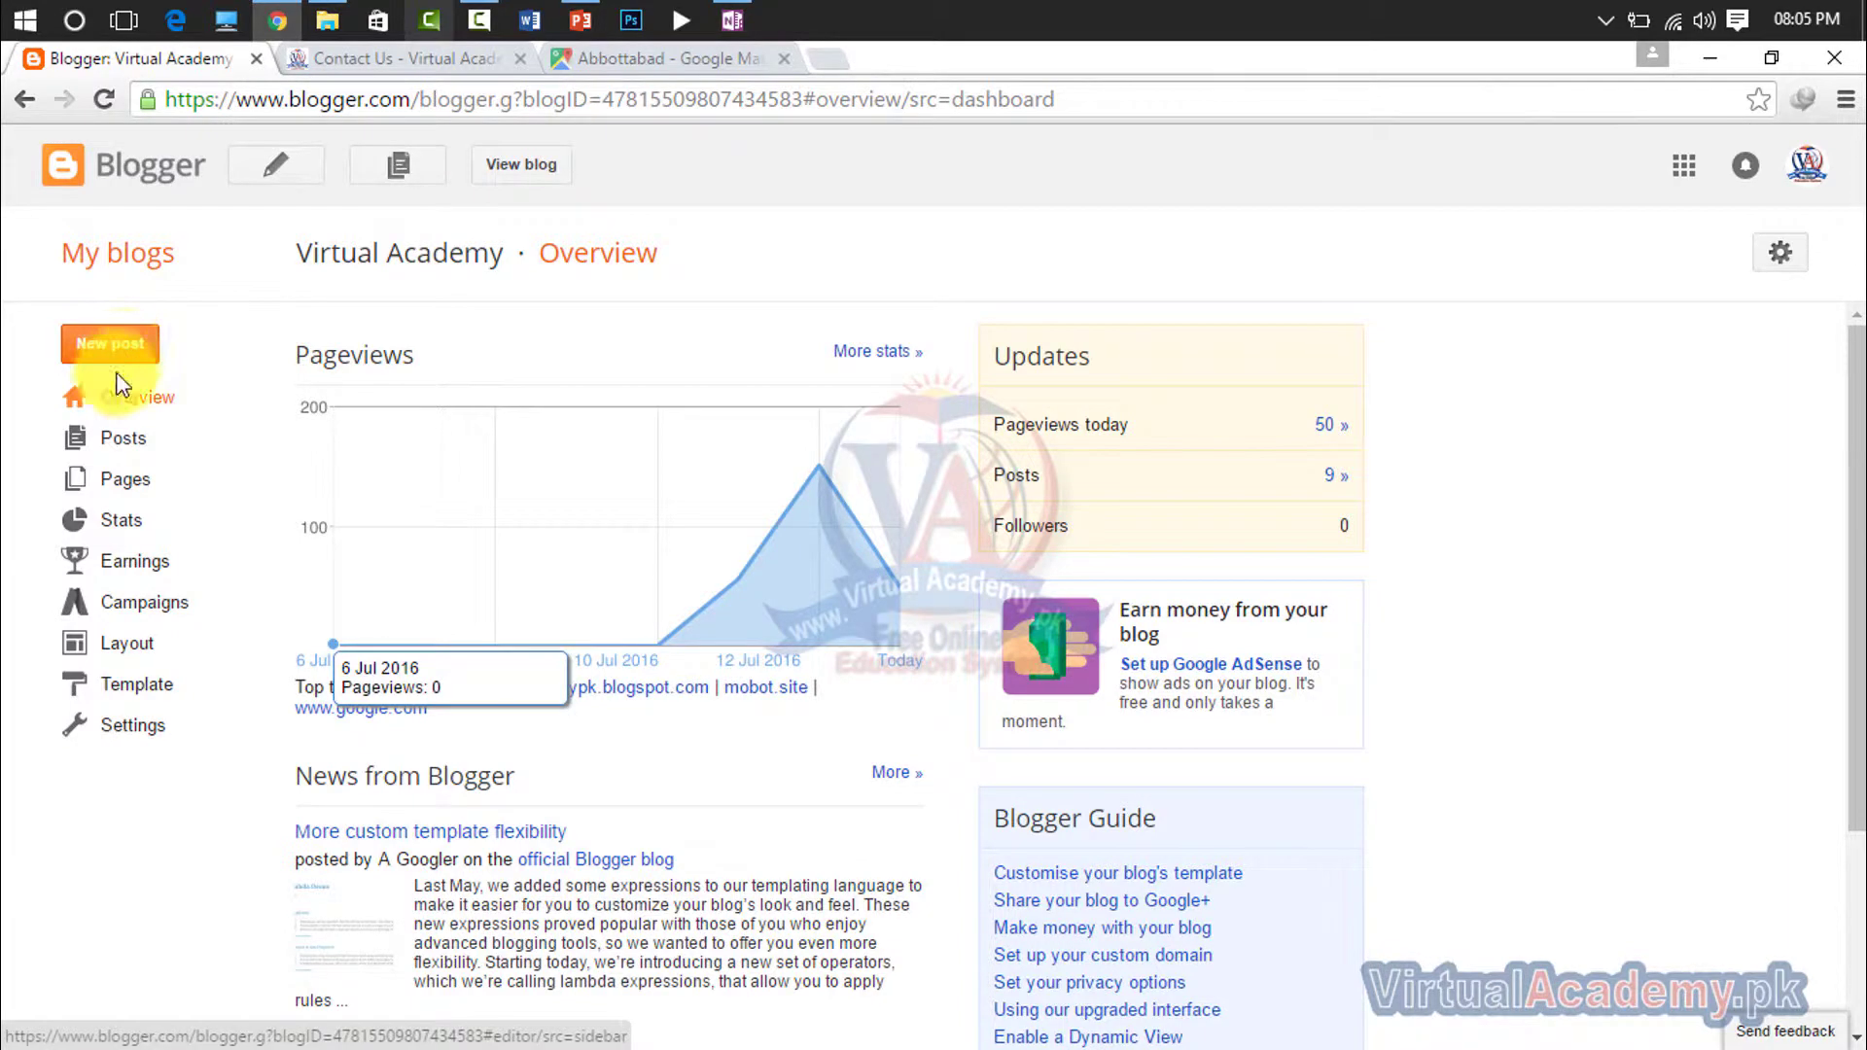
click(123, 442)
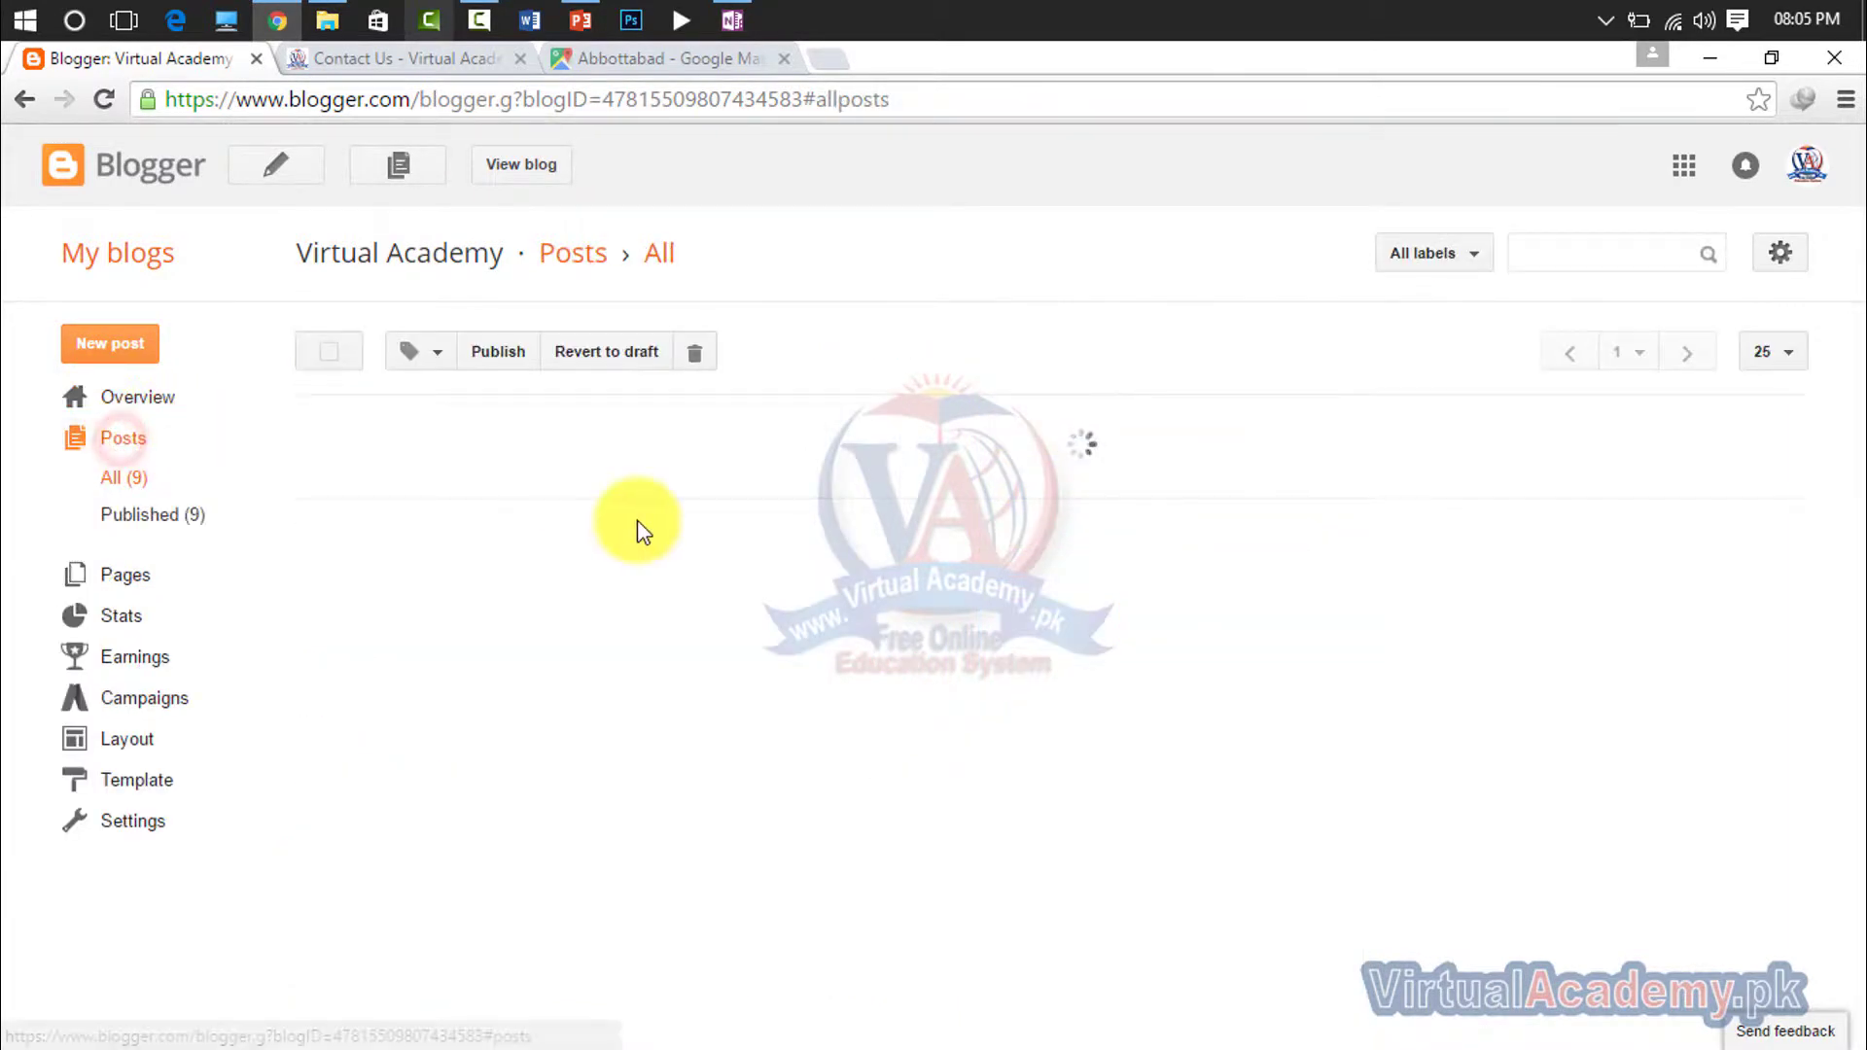
mouse_move(396, 440)
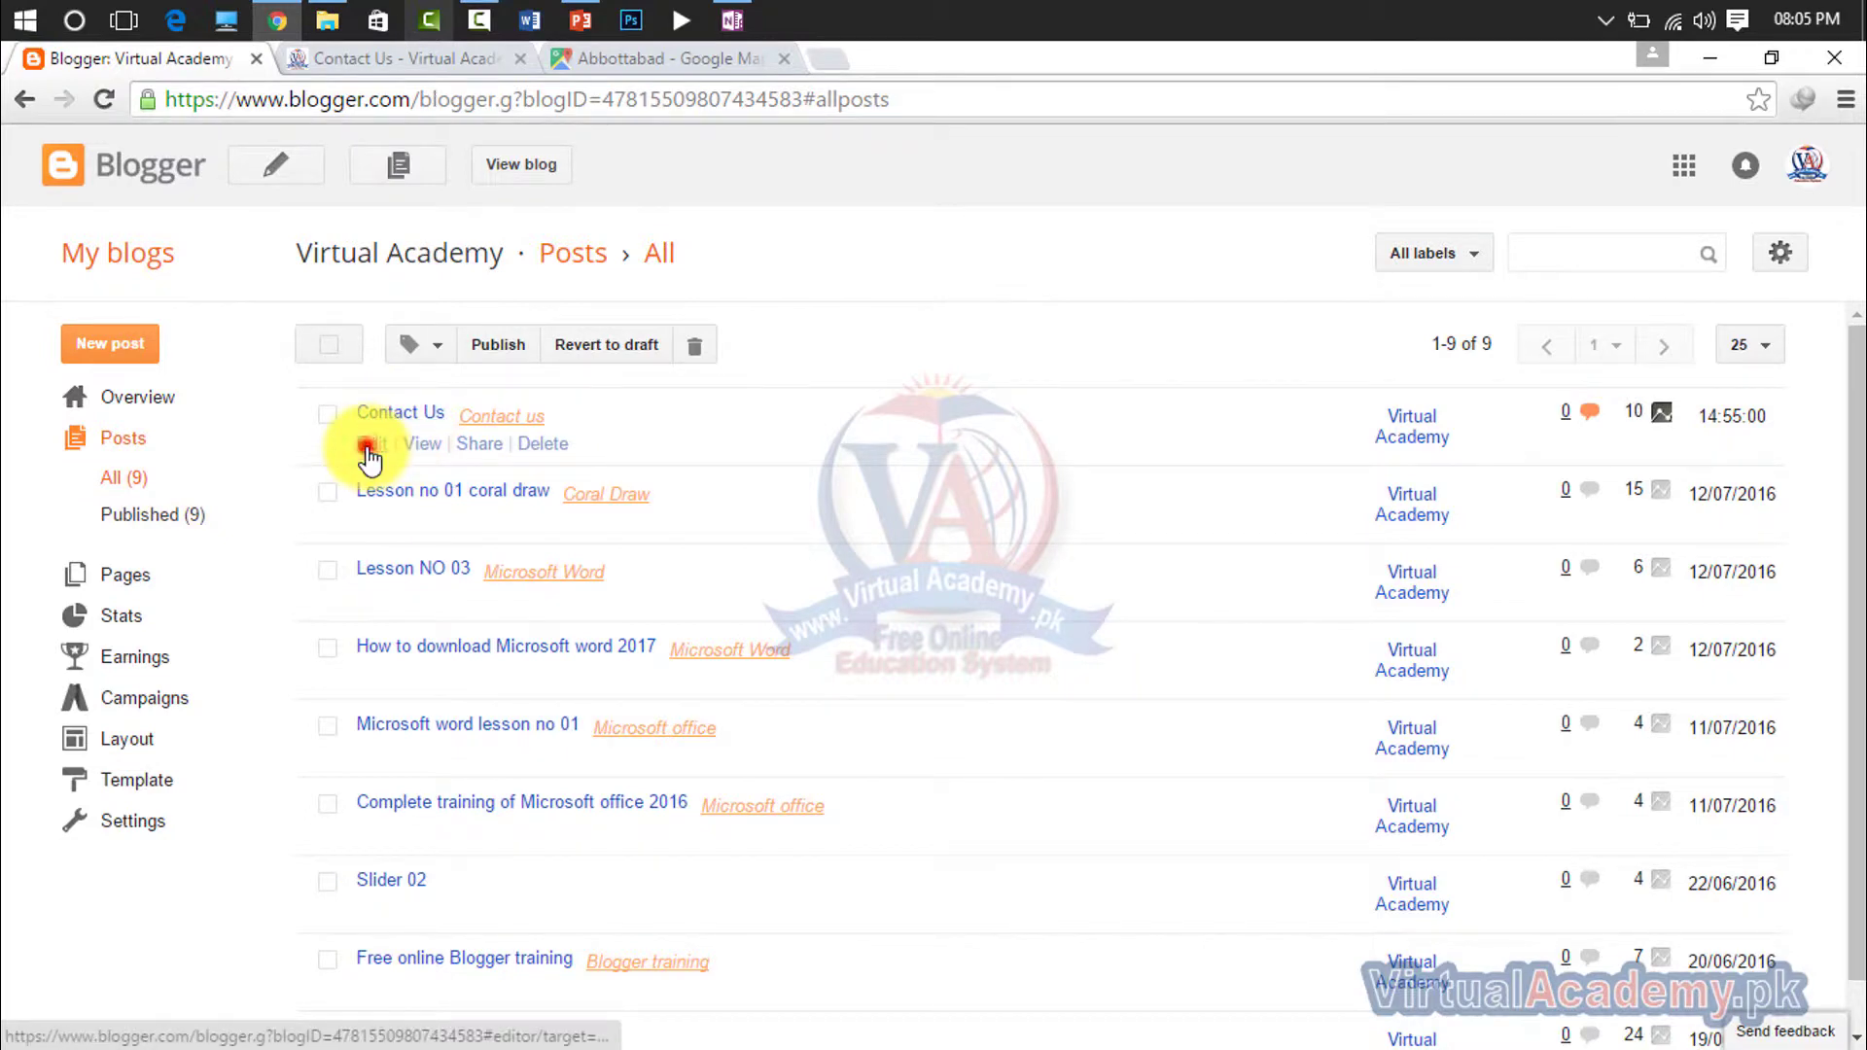
click(369, 444)
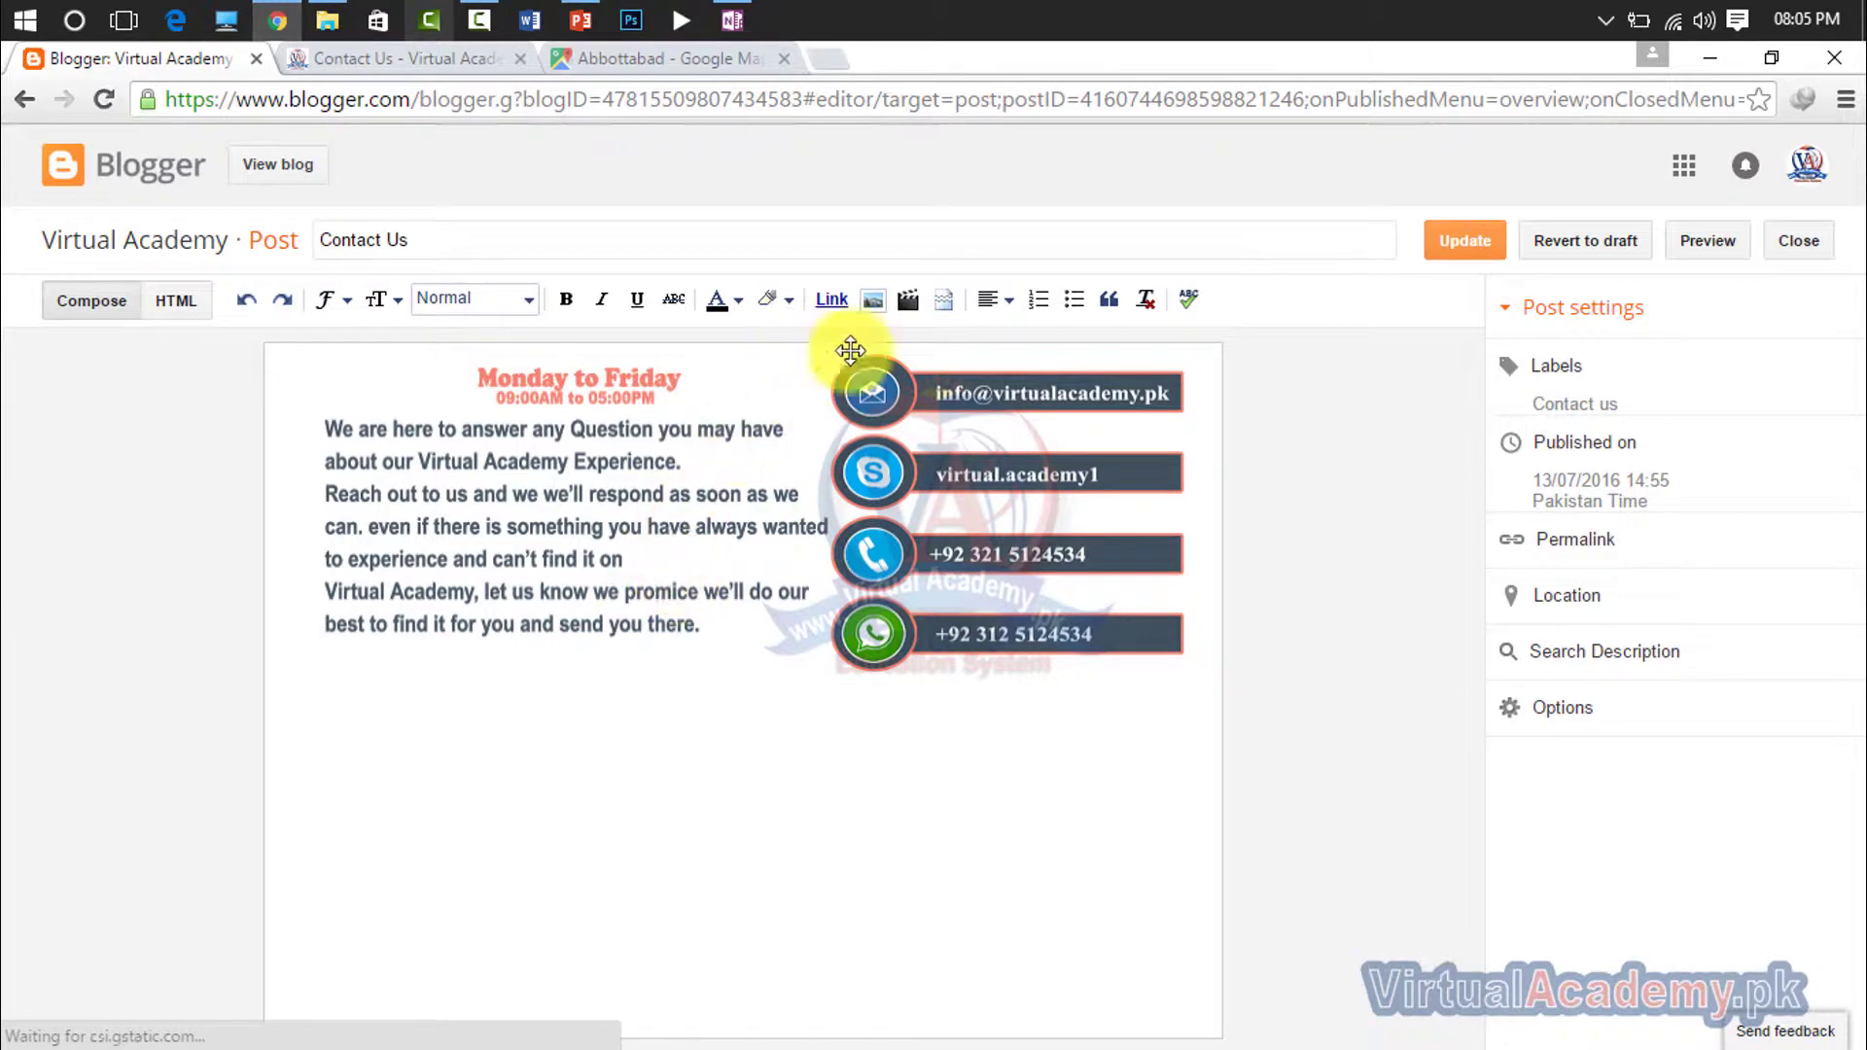
Step: Add the text "Contact Detail" below the contact form code in the post's HTML, and return to Compose view
click(188, 304)
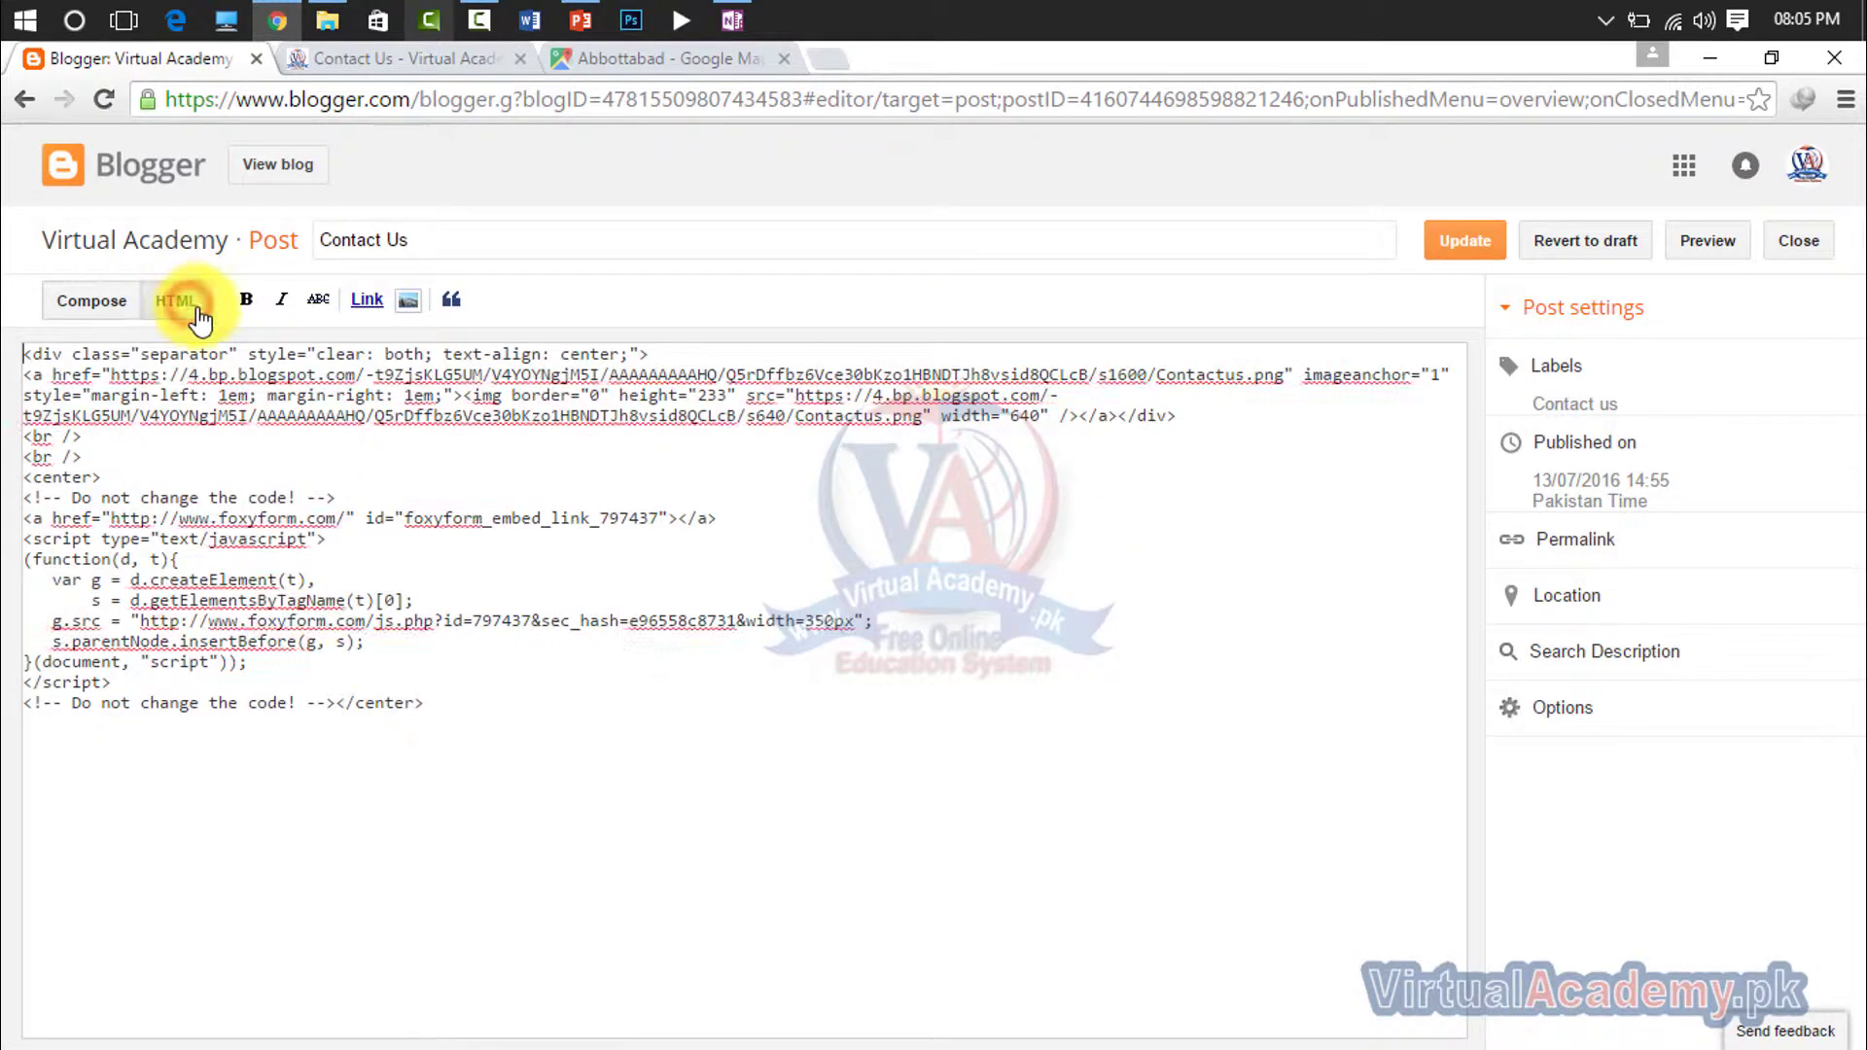
click(516, 723)
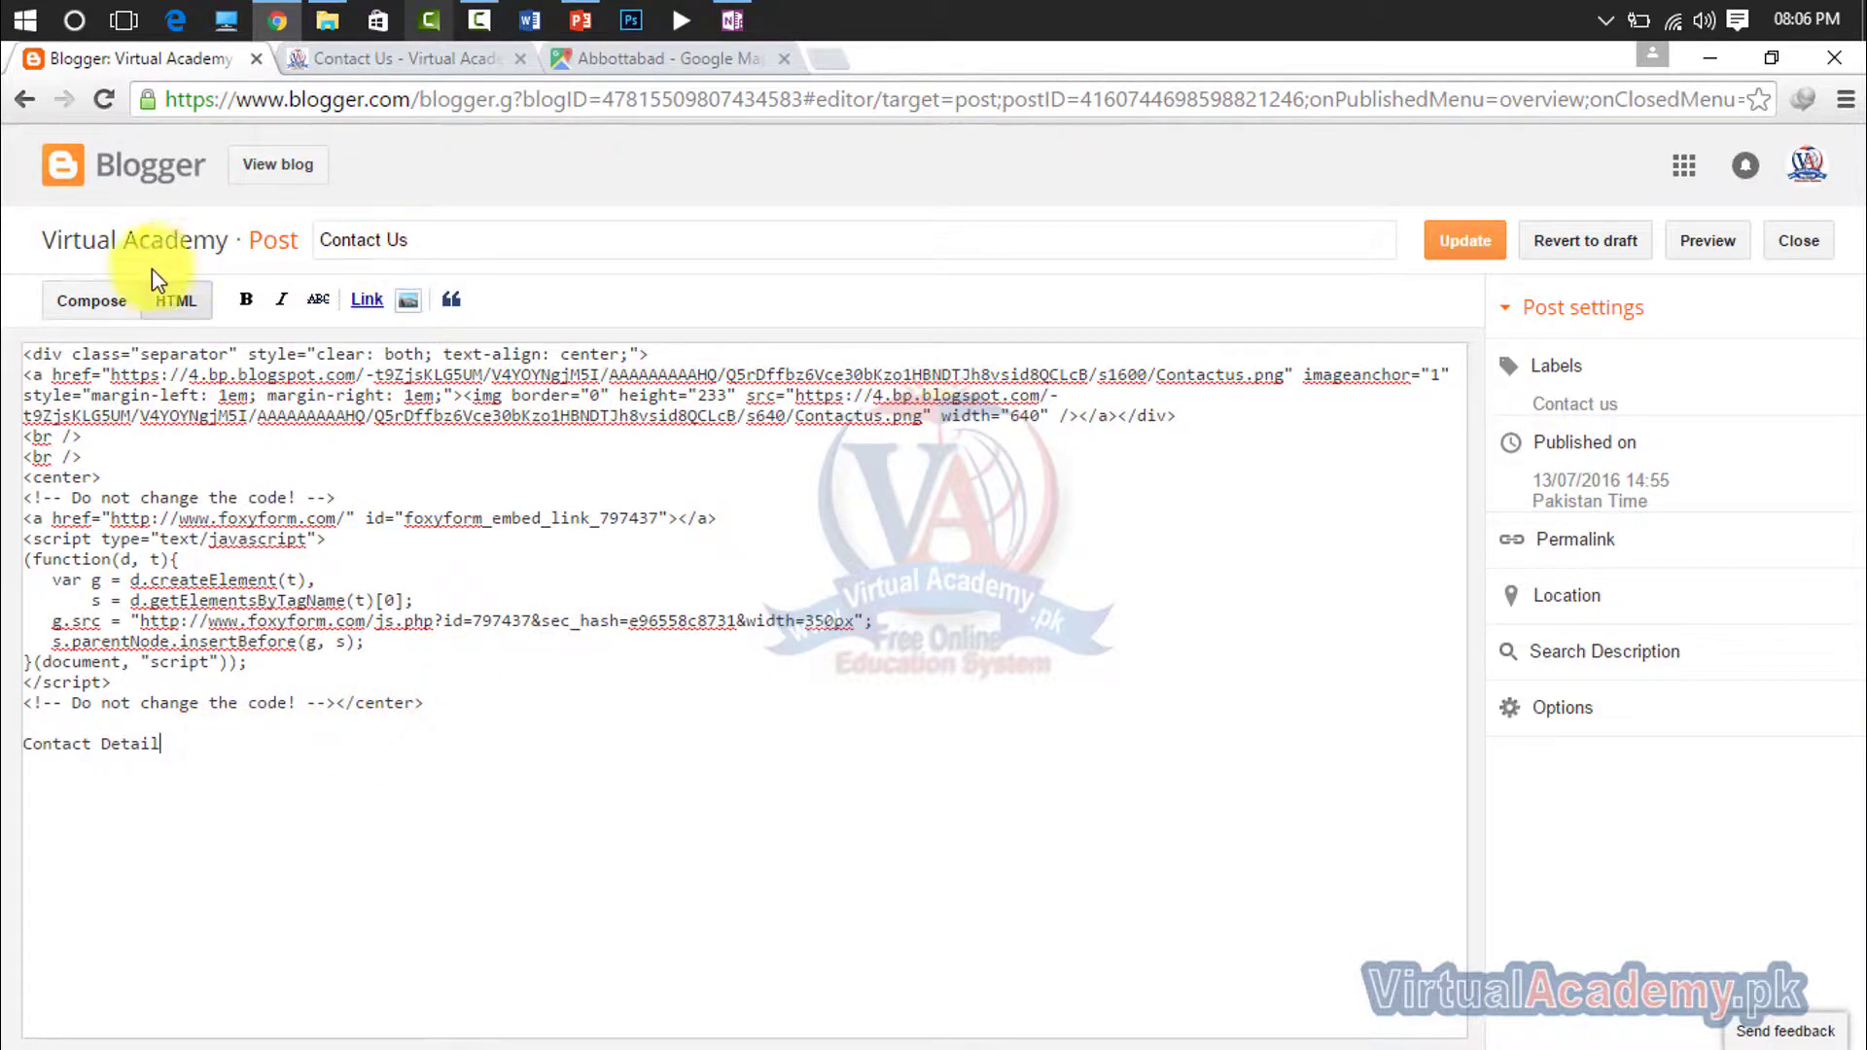
click(95, 305)
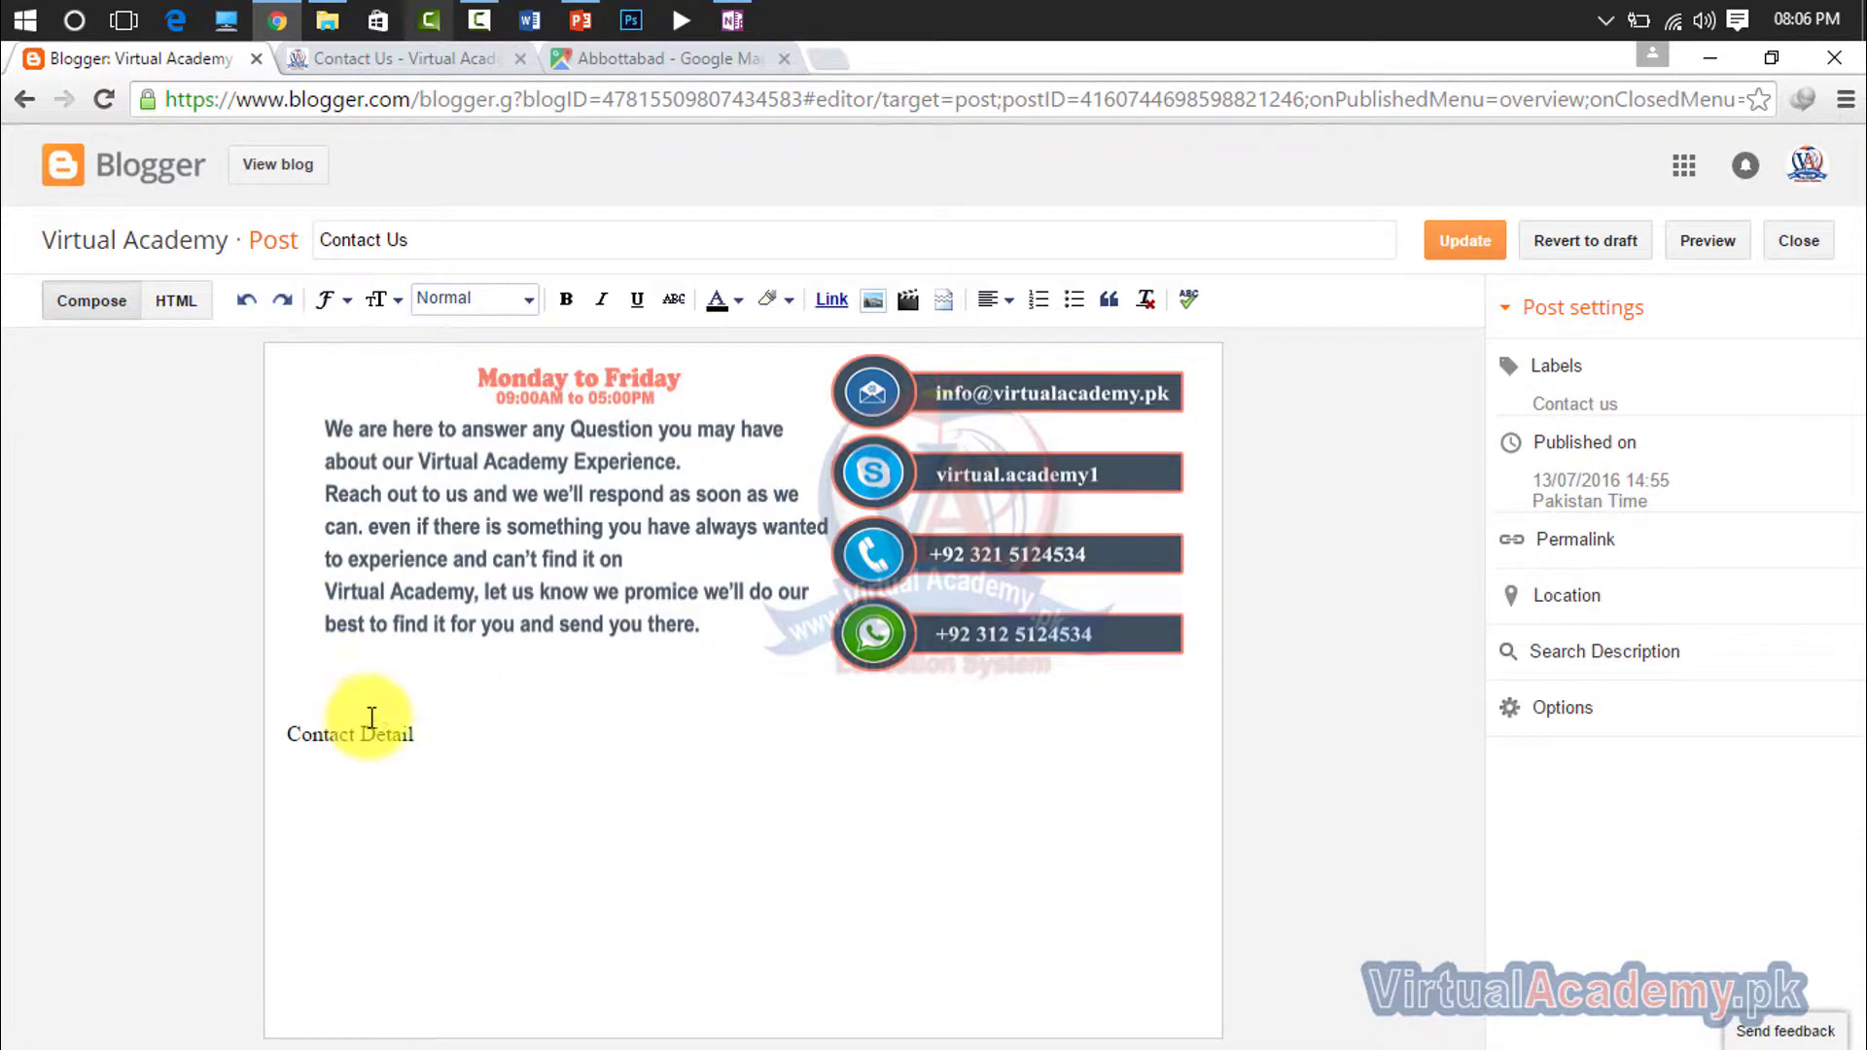
Step: Make the "Contact Detail" heading bold and check its markup in the post's HTML
double_click(428, 737)
drag(348, 739, 272, 743)
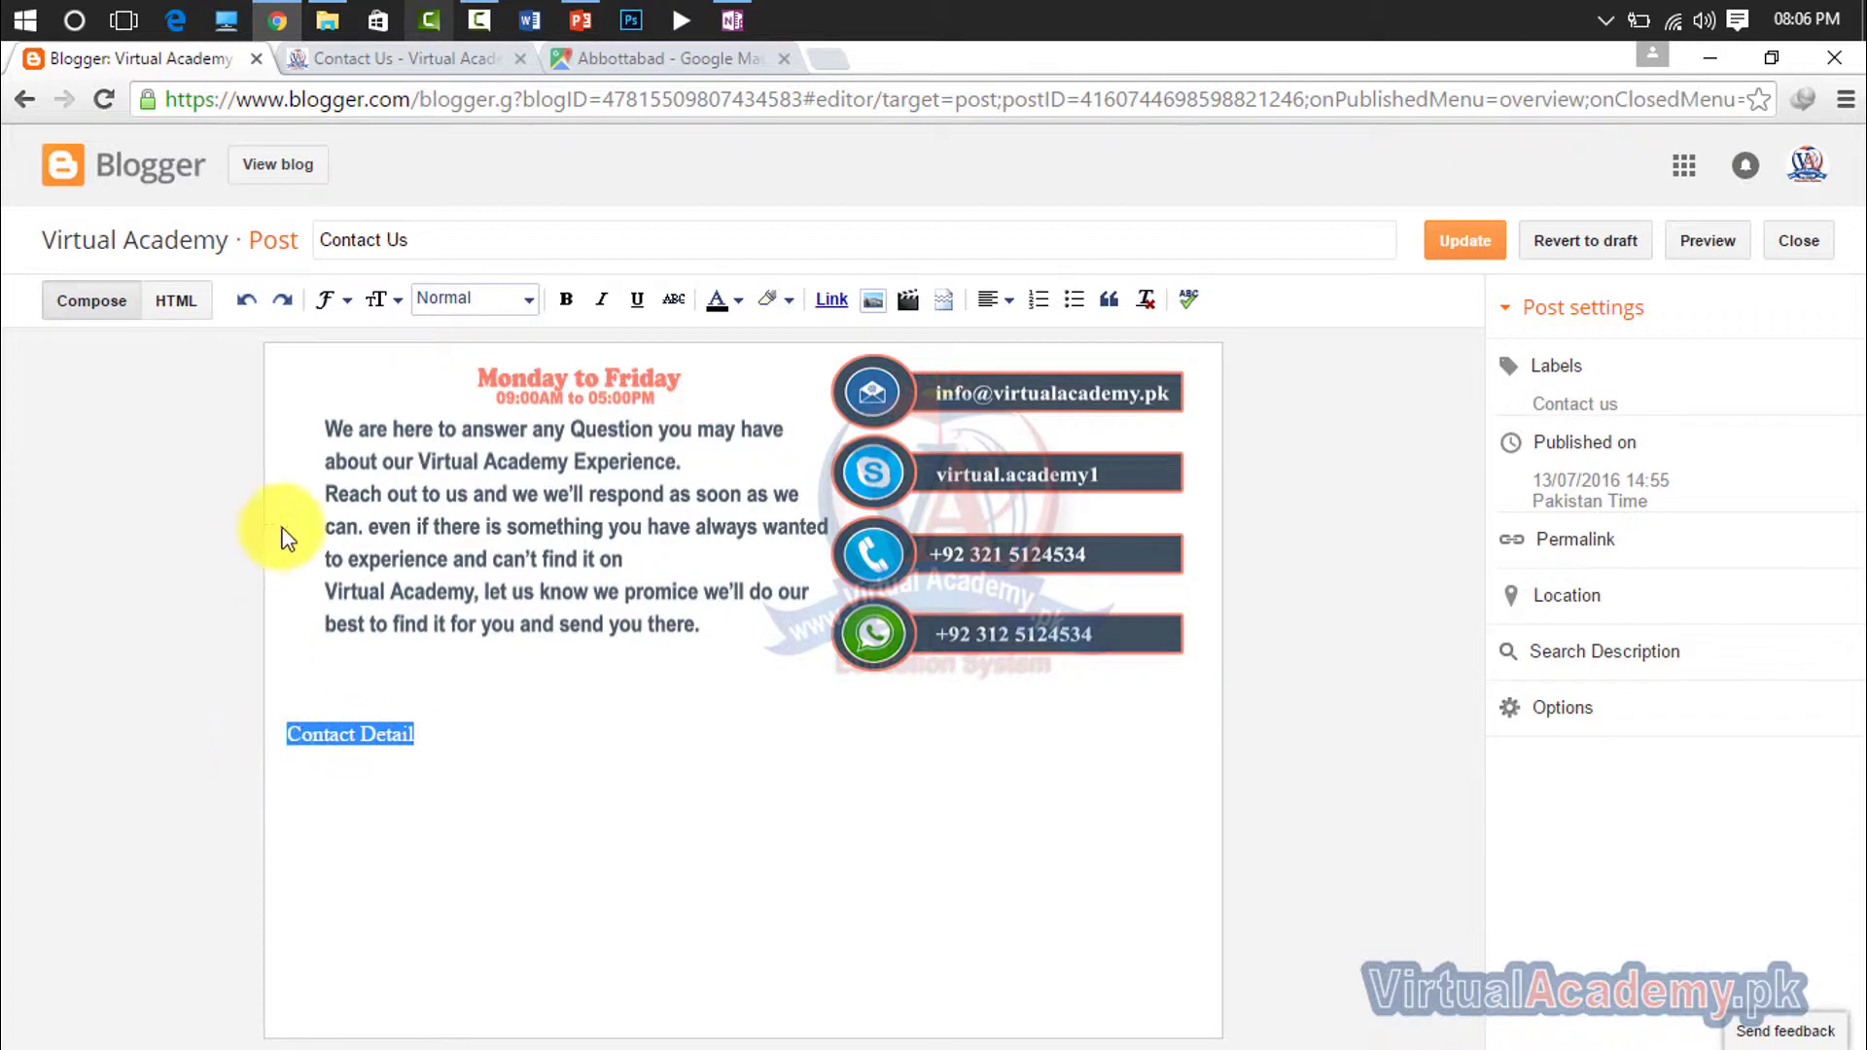
click(559, 300)
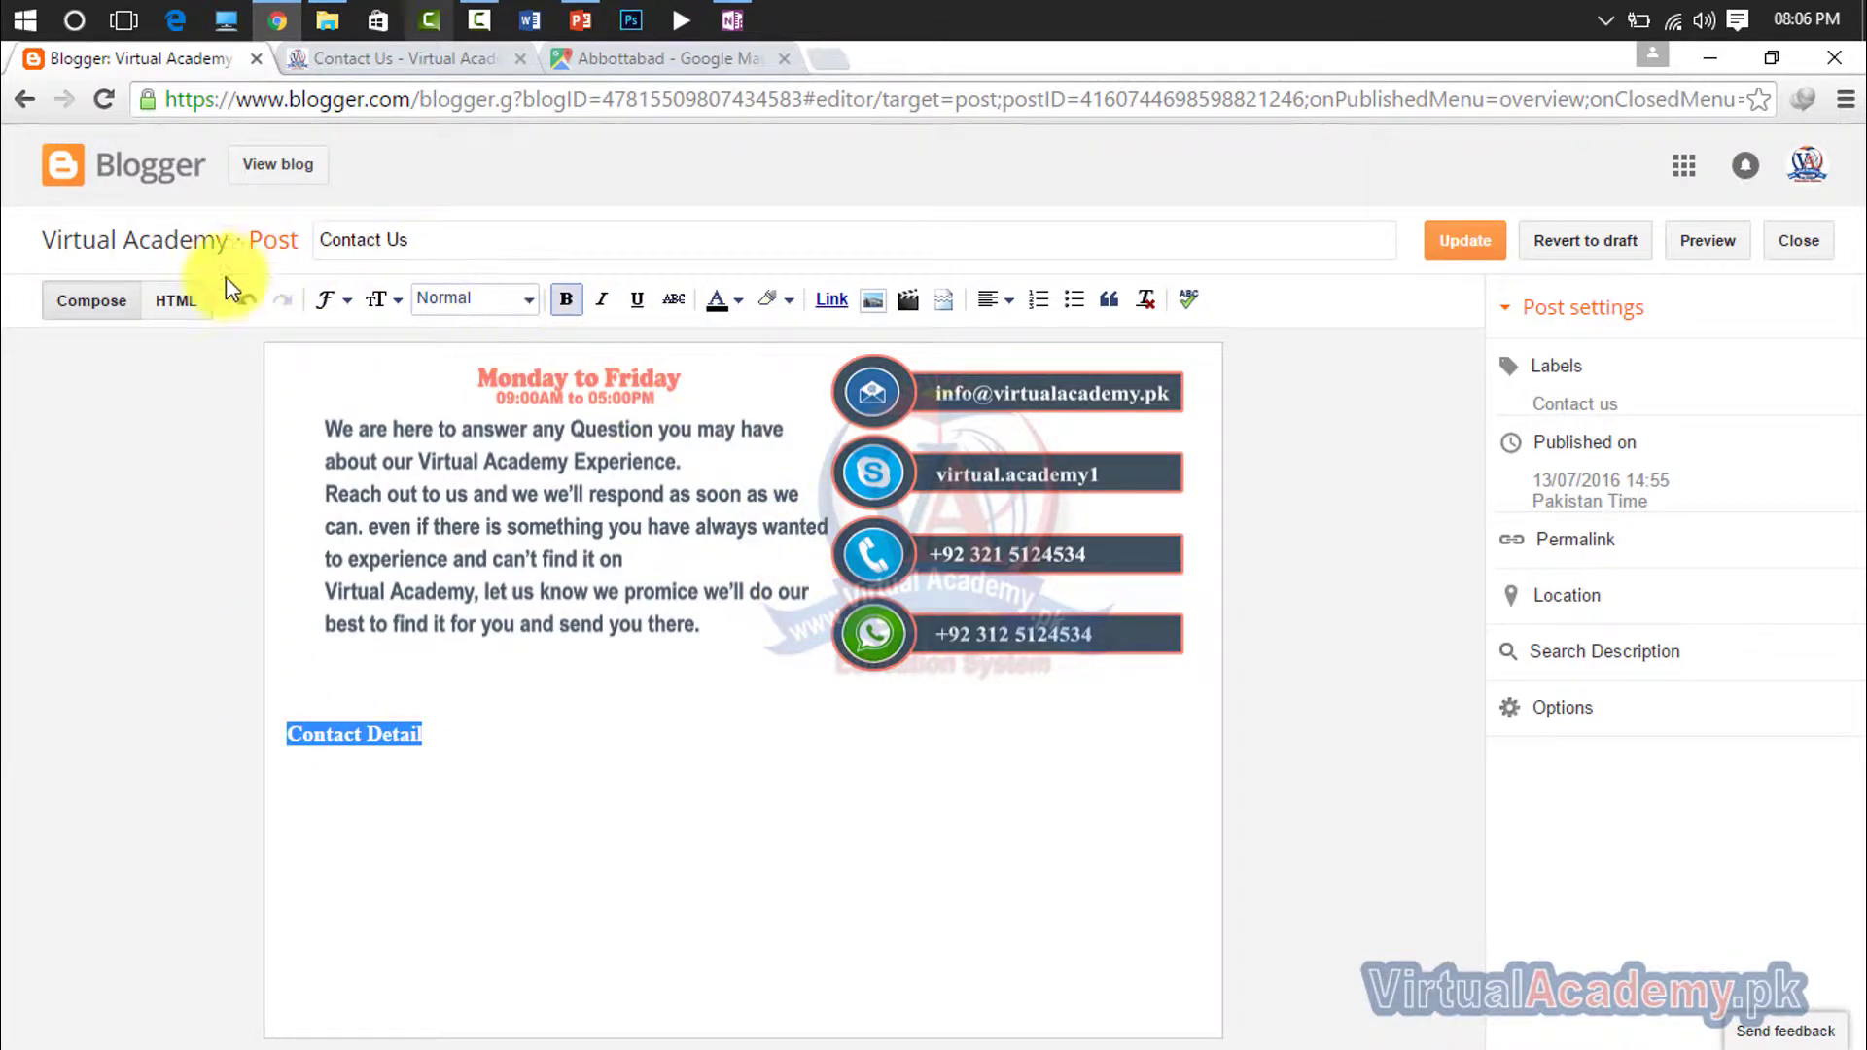
click(194, 303)
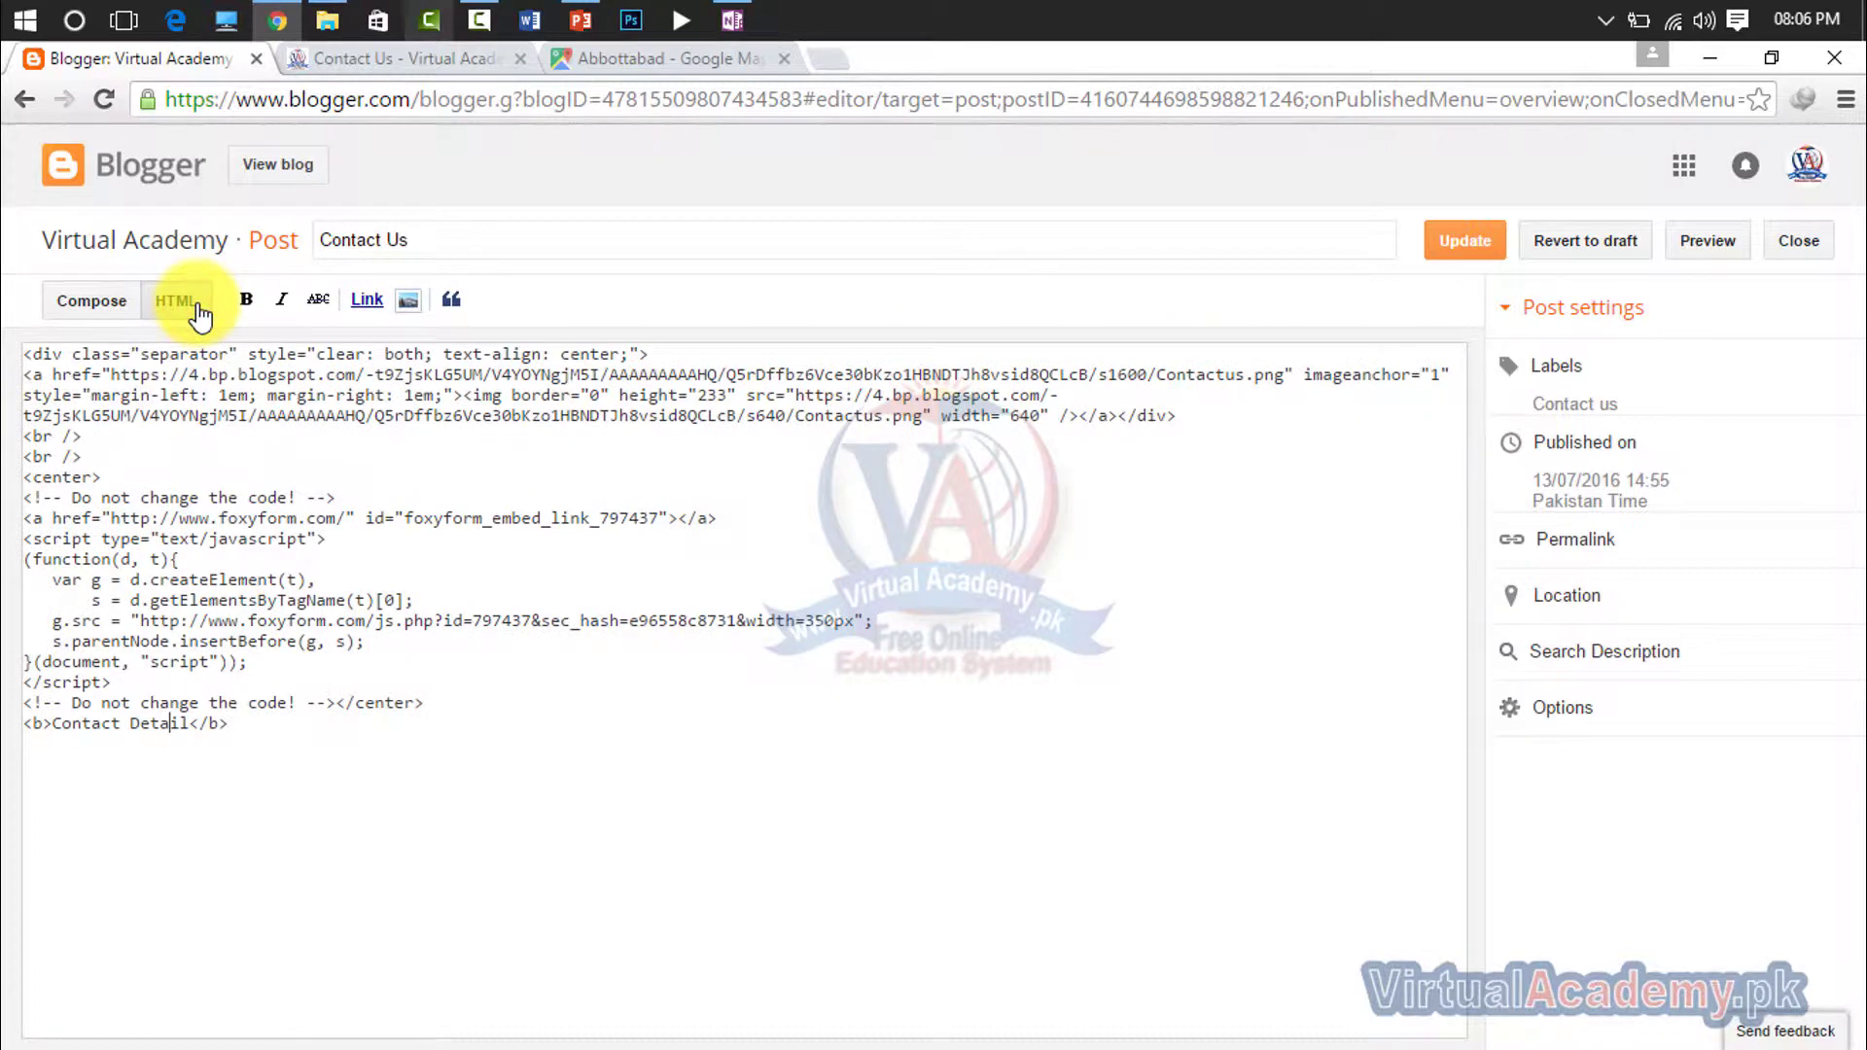
click(97, 301)
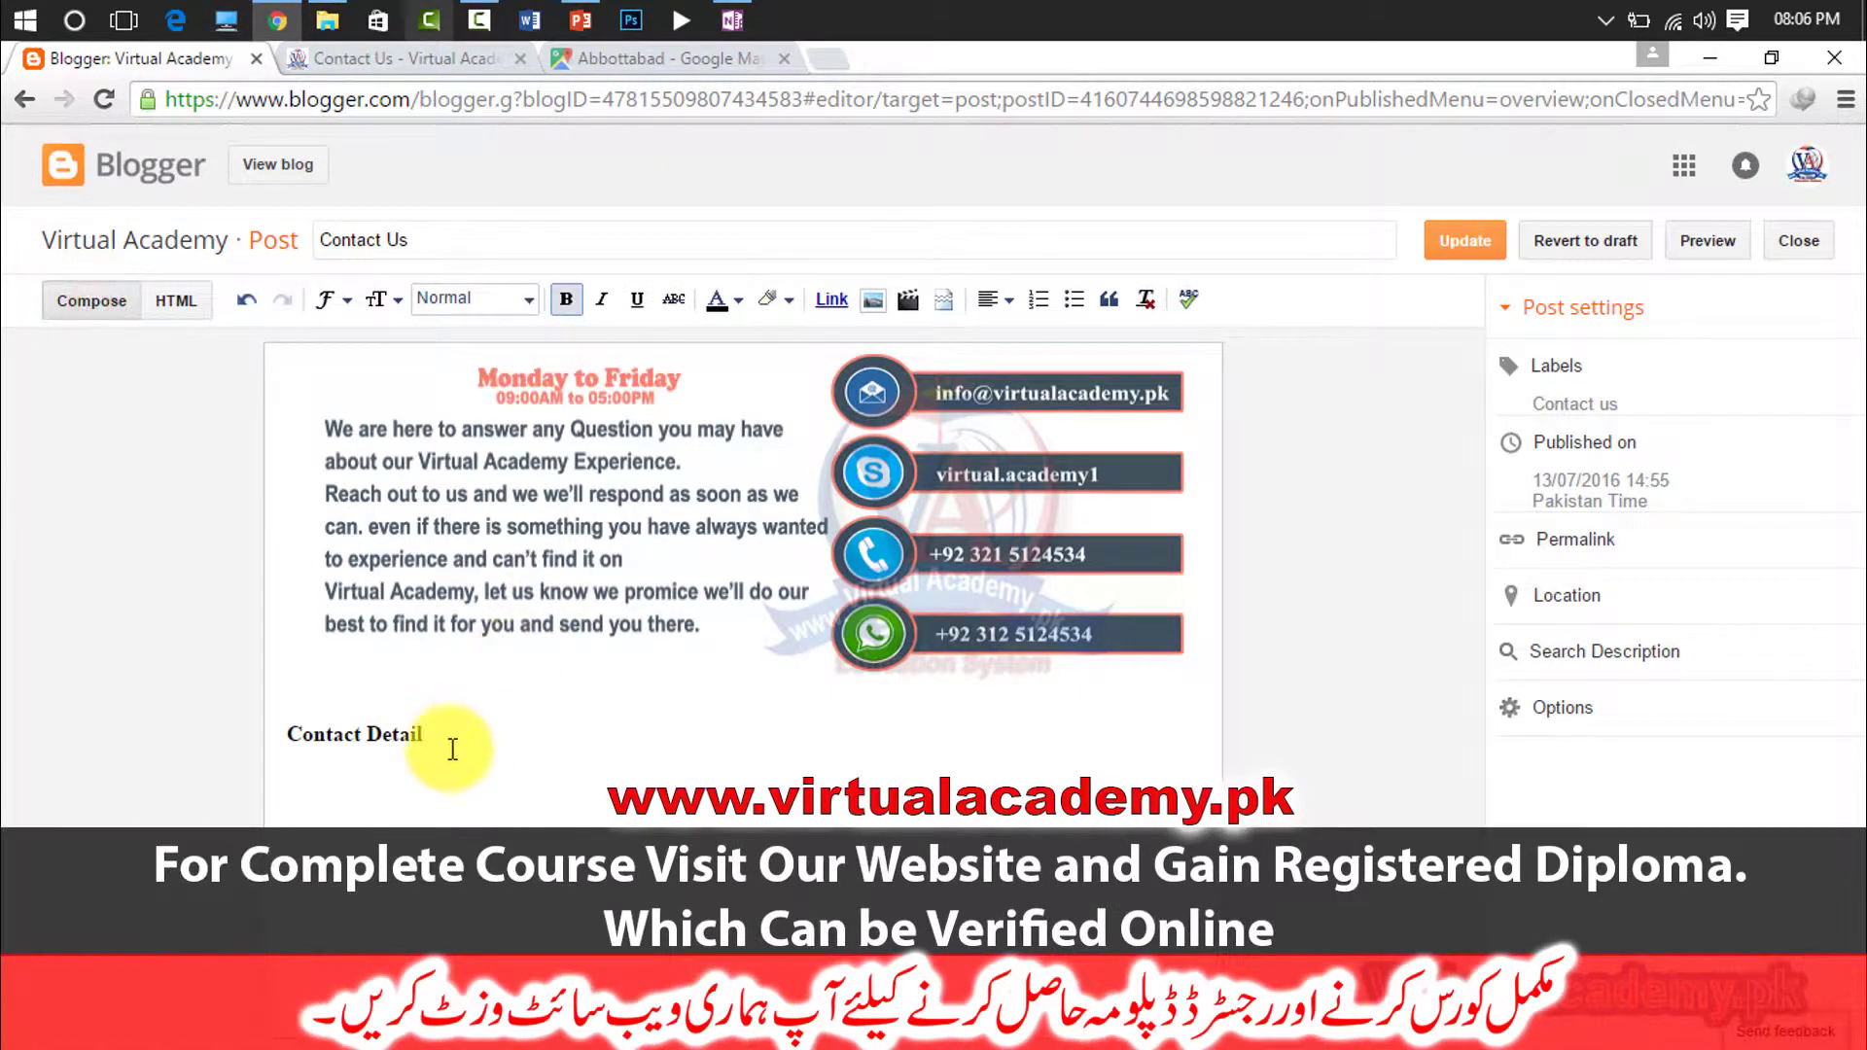
Step: Change the text colour of the "Contact Detail" line in the post to red
drag(447, 746, 294, 745)
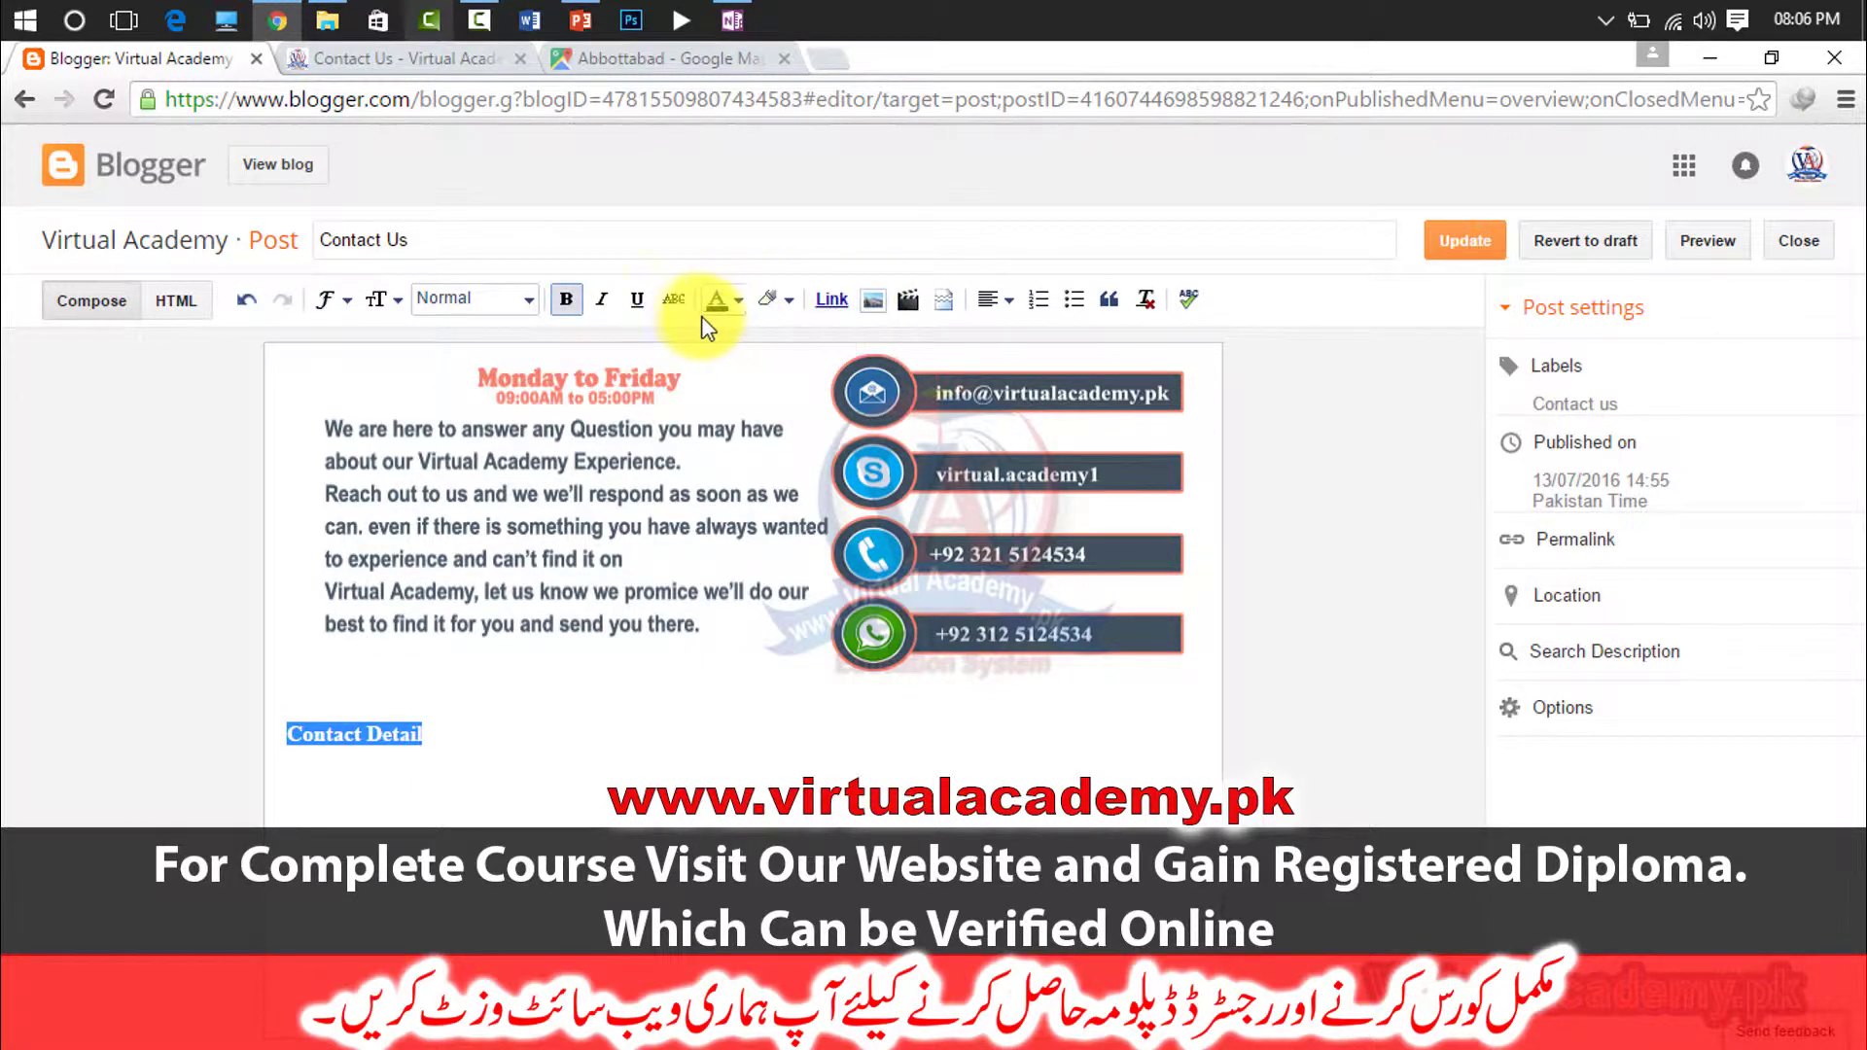
click(738, 302)
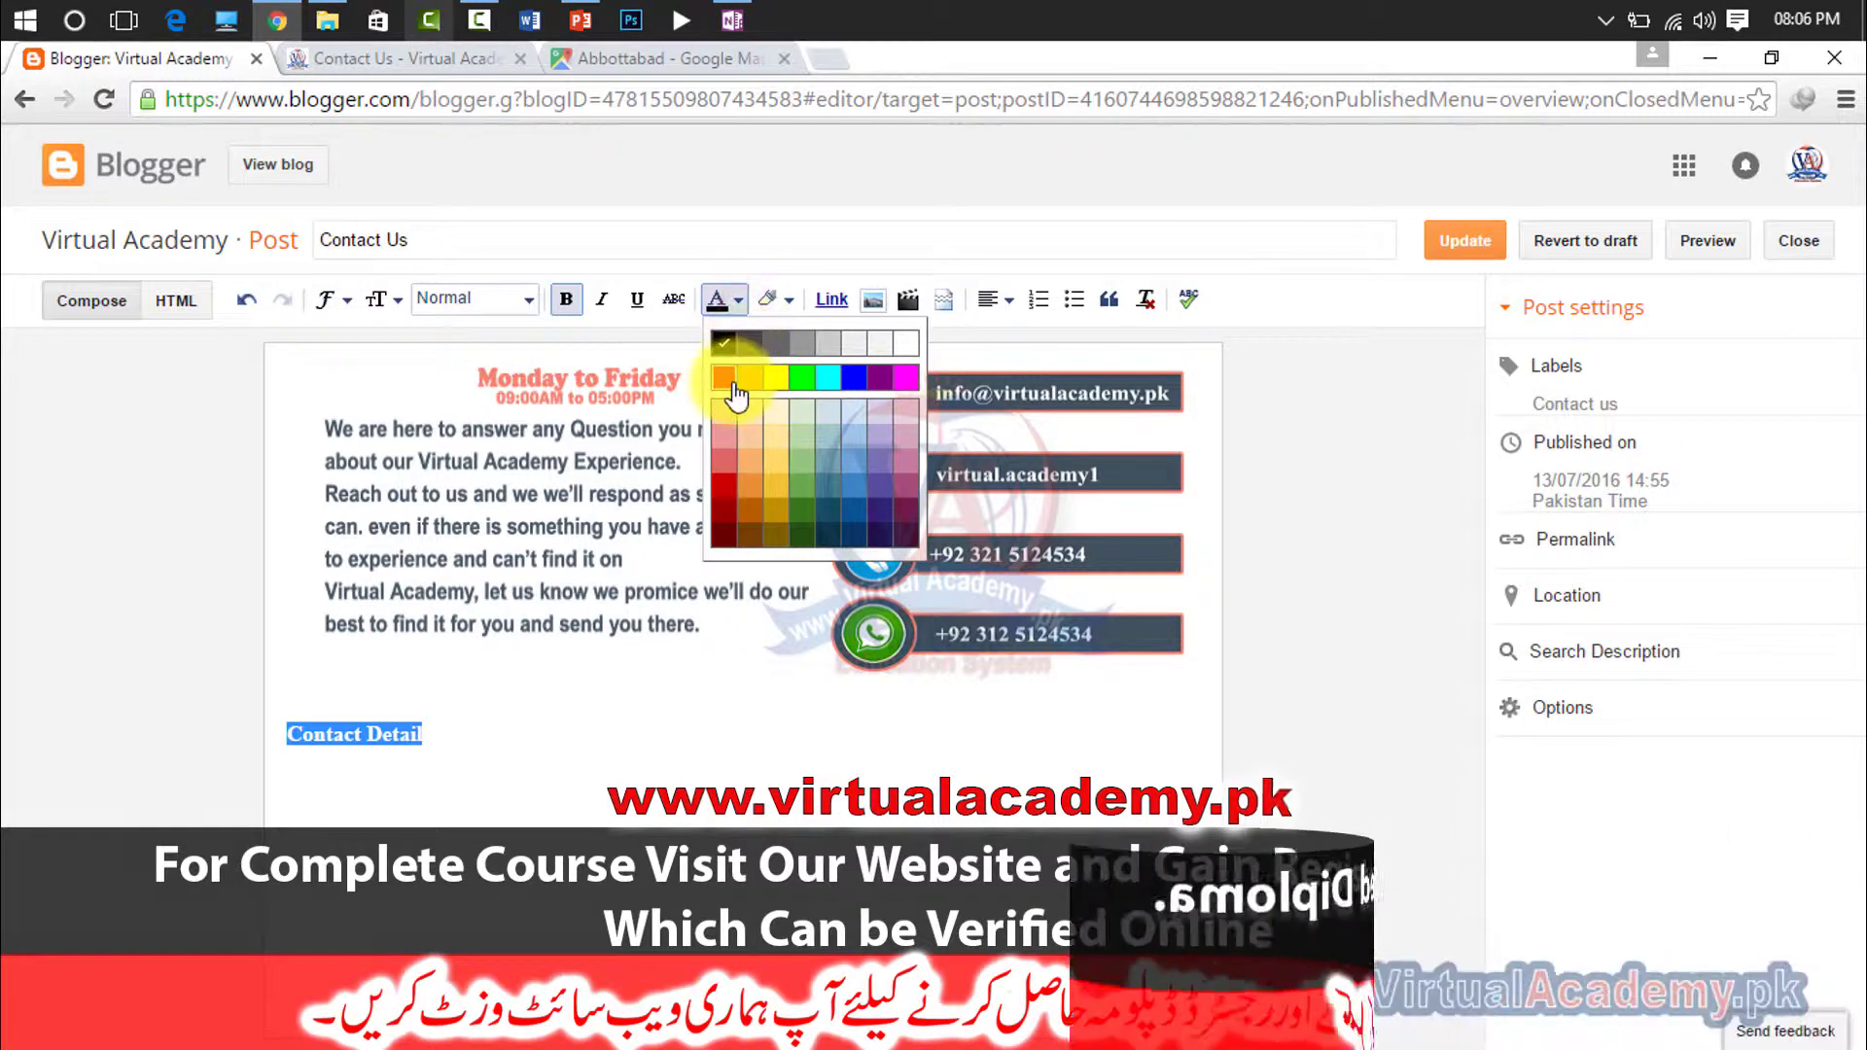
click(731, 382)
click(450, 731)
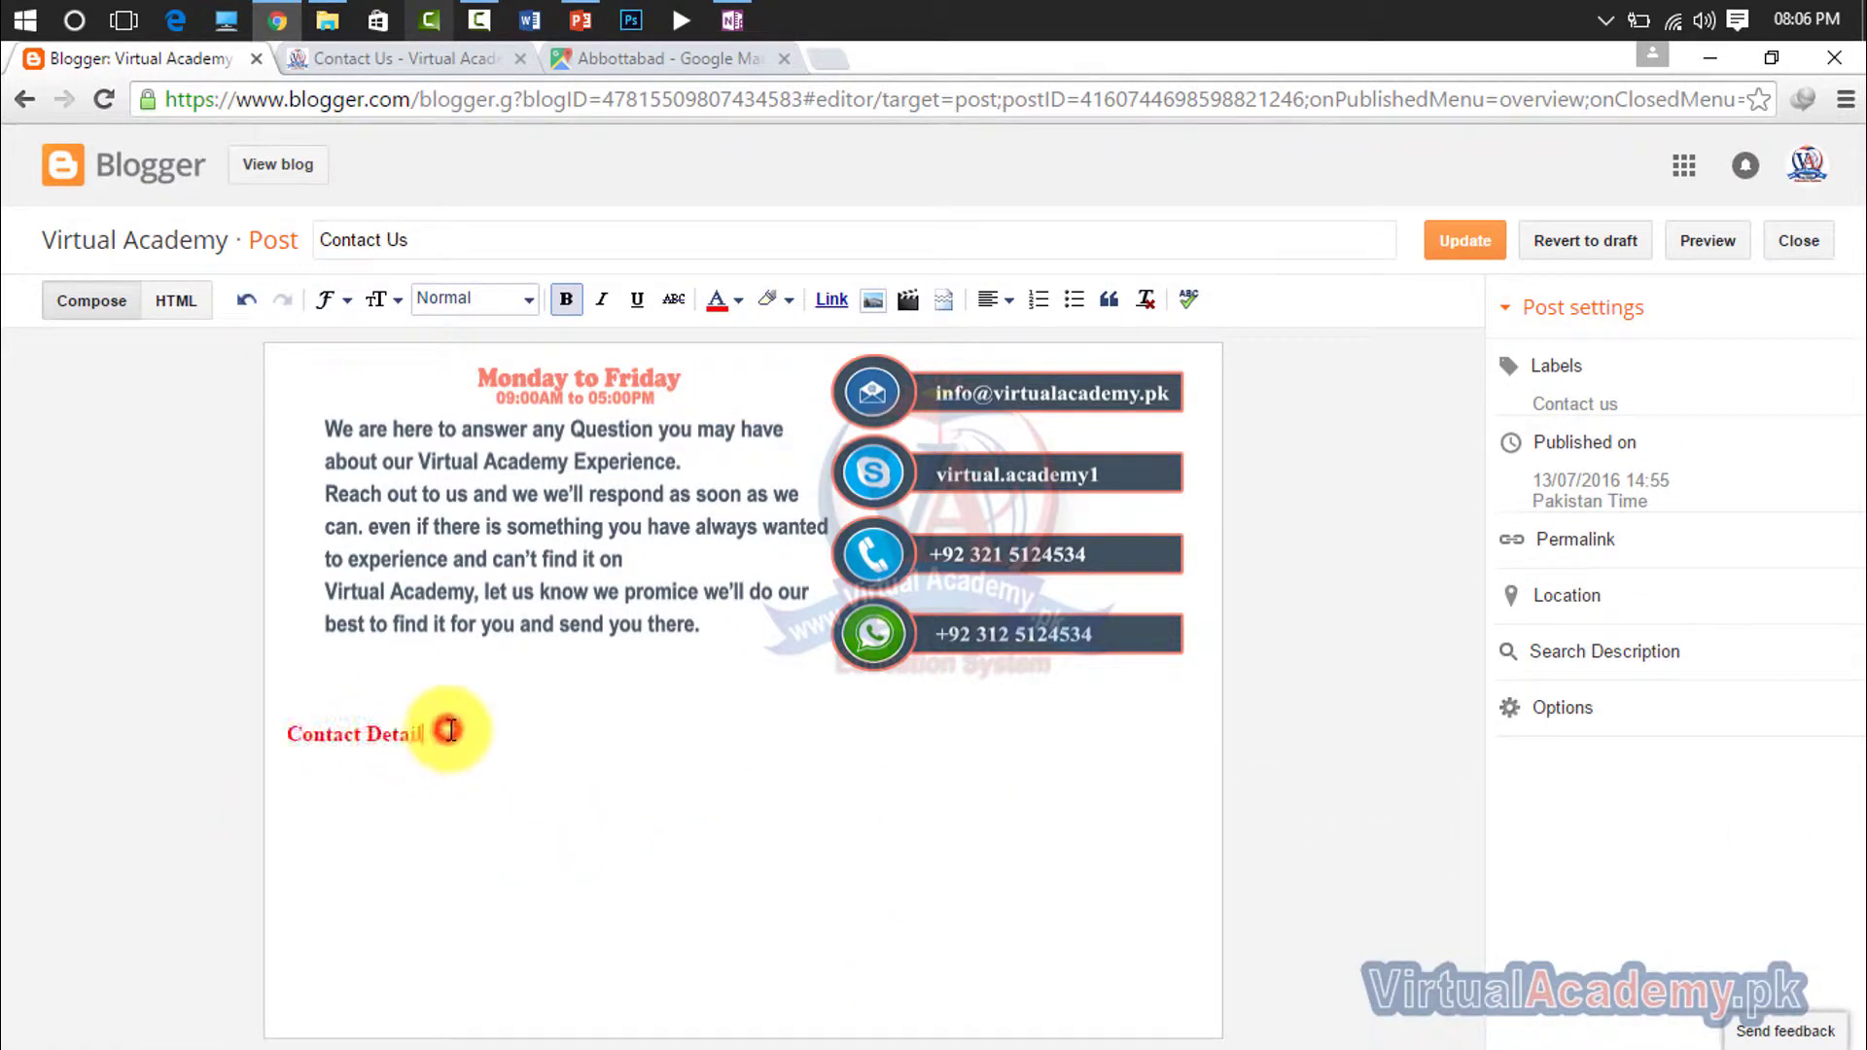
Step: Format the "Contact Detail" line with the Heading style and centre it
drag(450, 730, 296, 736)
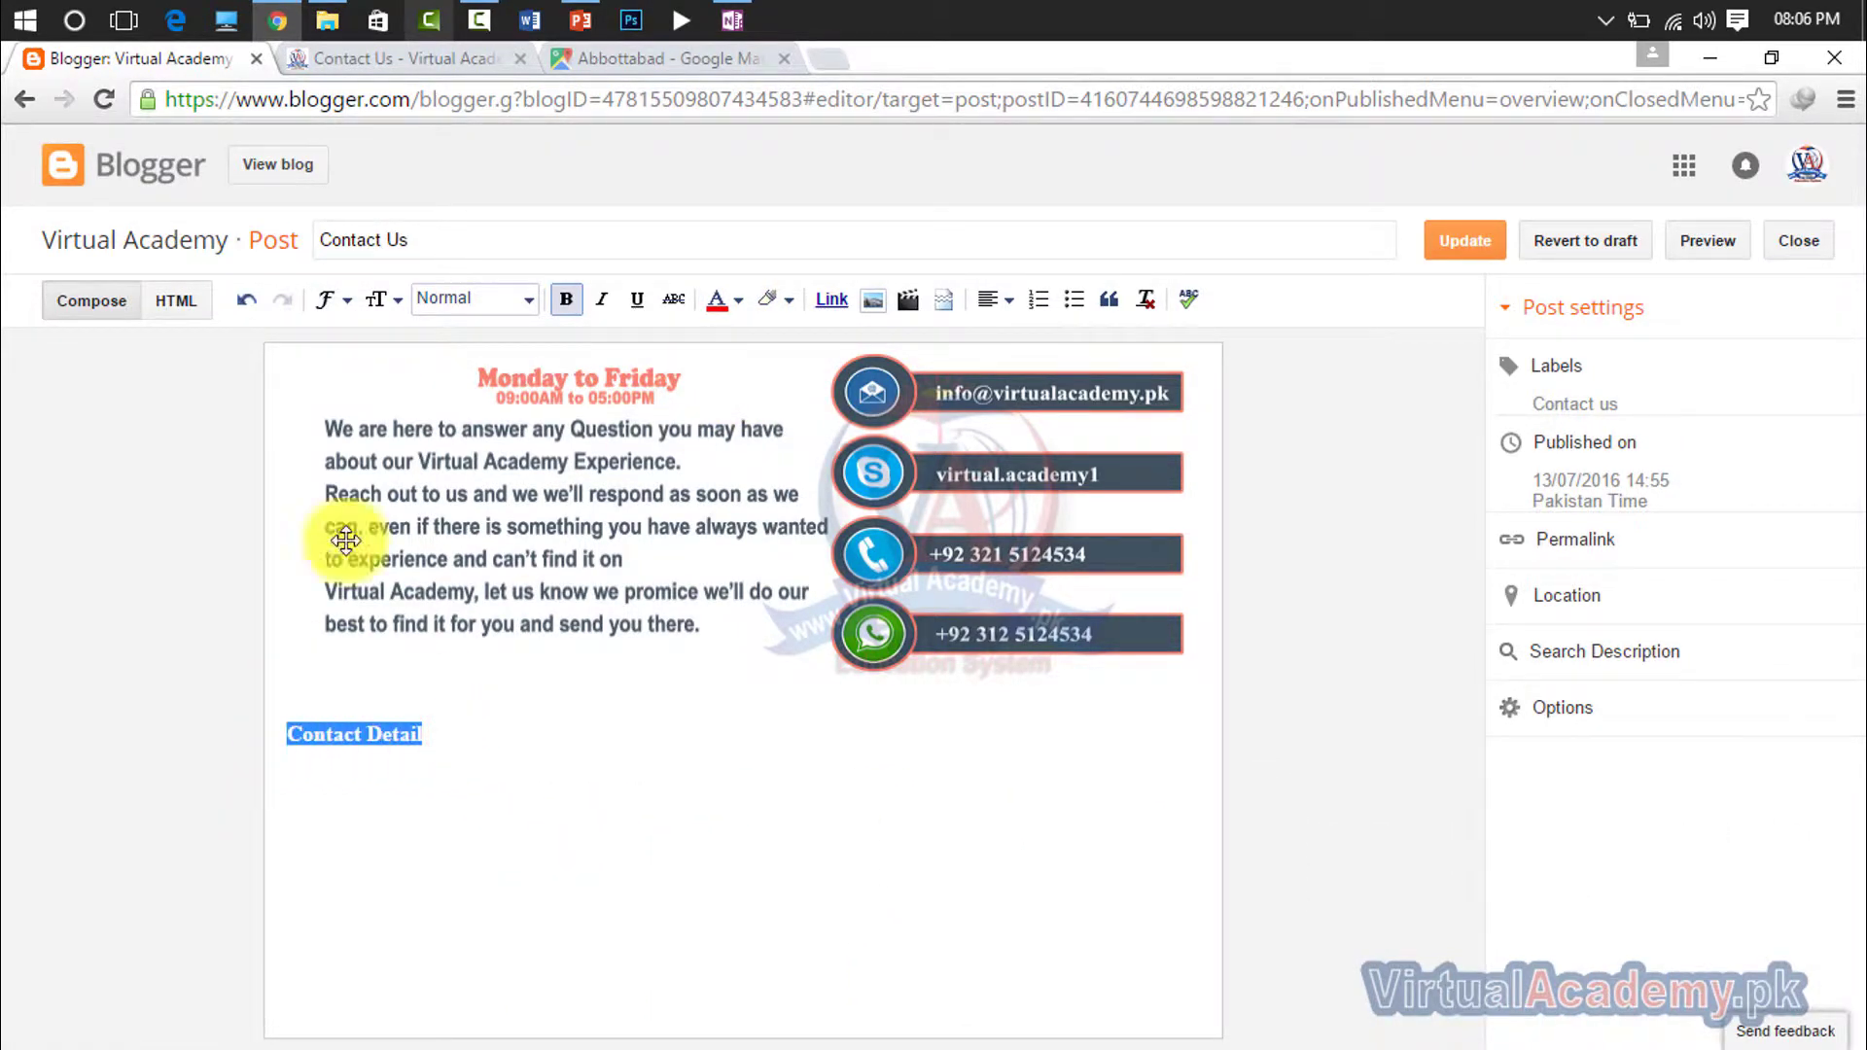
click(528, 296)
click(517, 335)
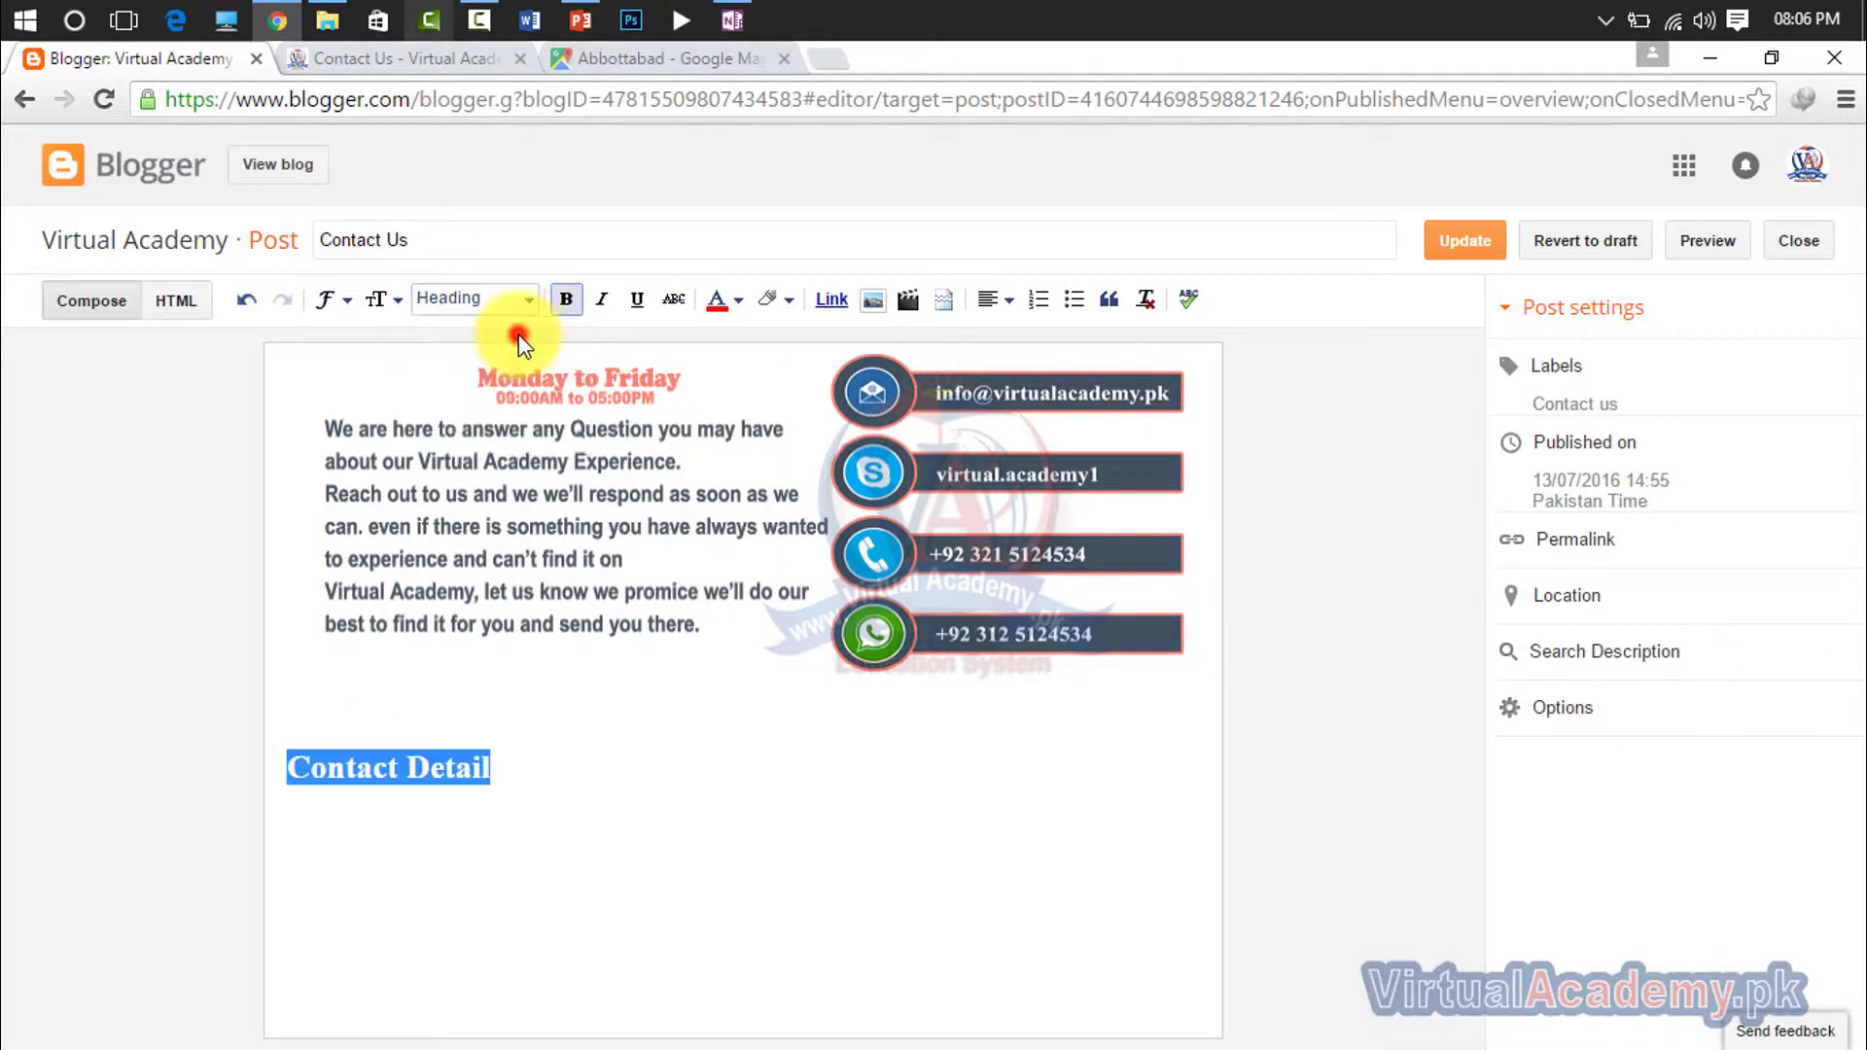
click(1014, 305)
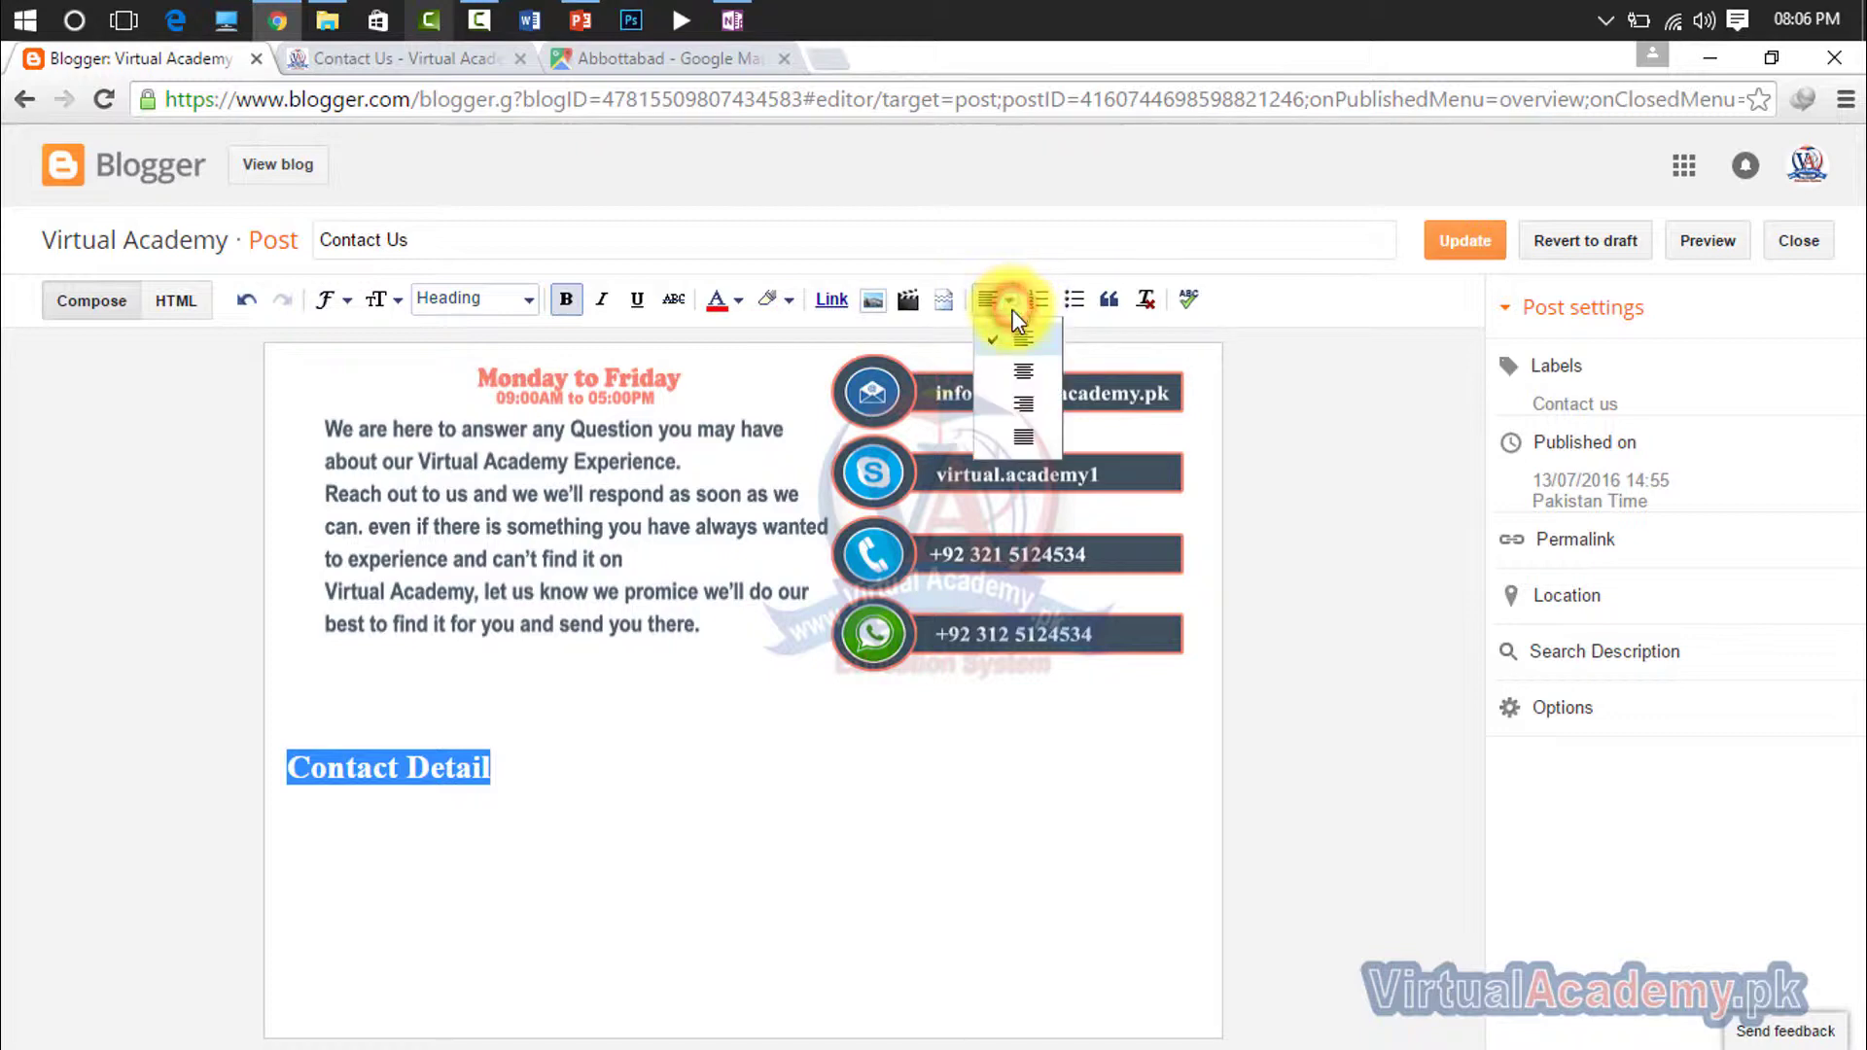
click(1017, 381)
click(857, 794)
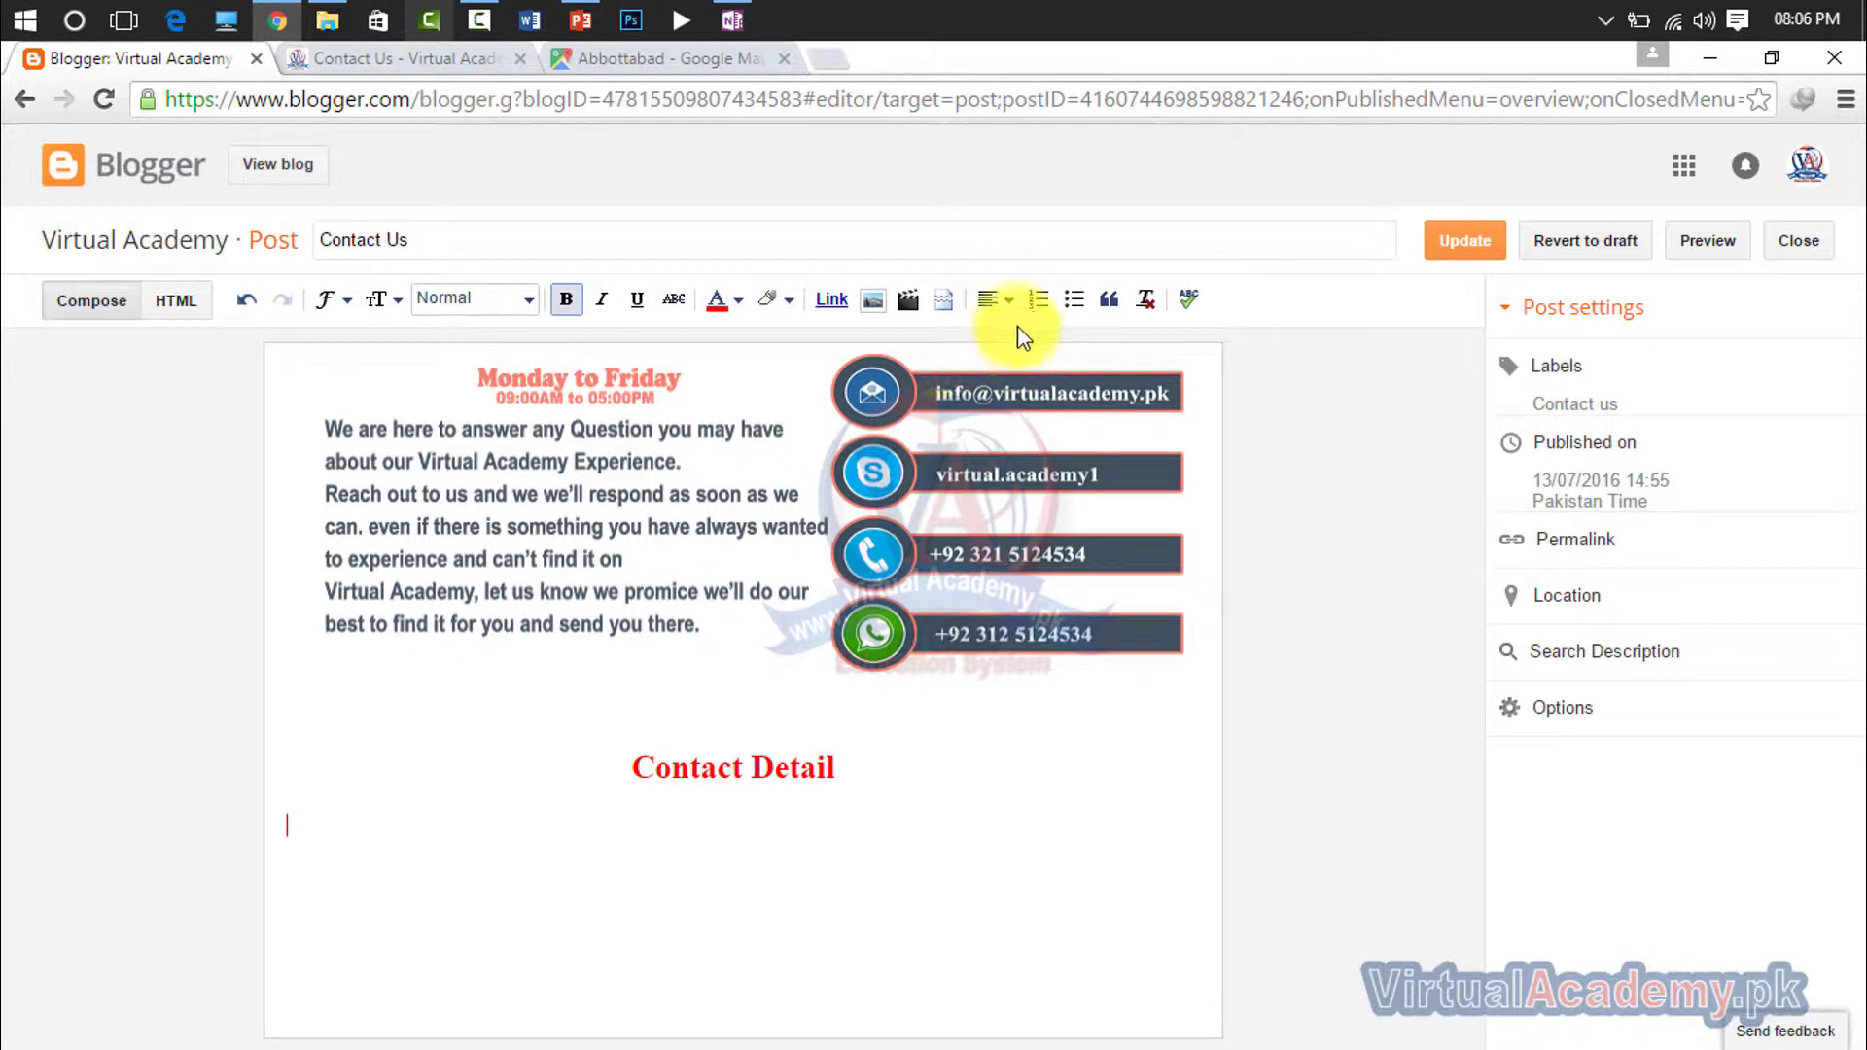
Step: Paste the Abbottabad map's iframe code below the Contact Detail heading in the post's HTML and update the post
click(176, 300)
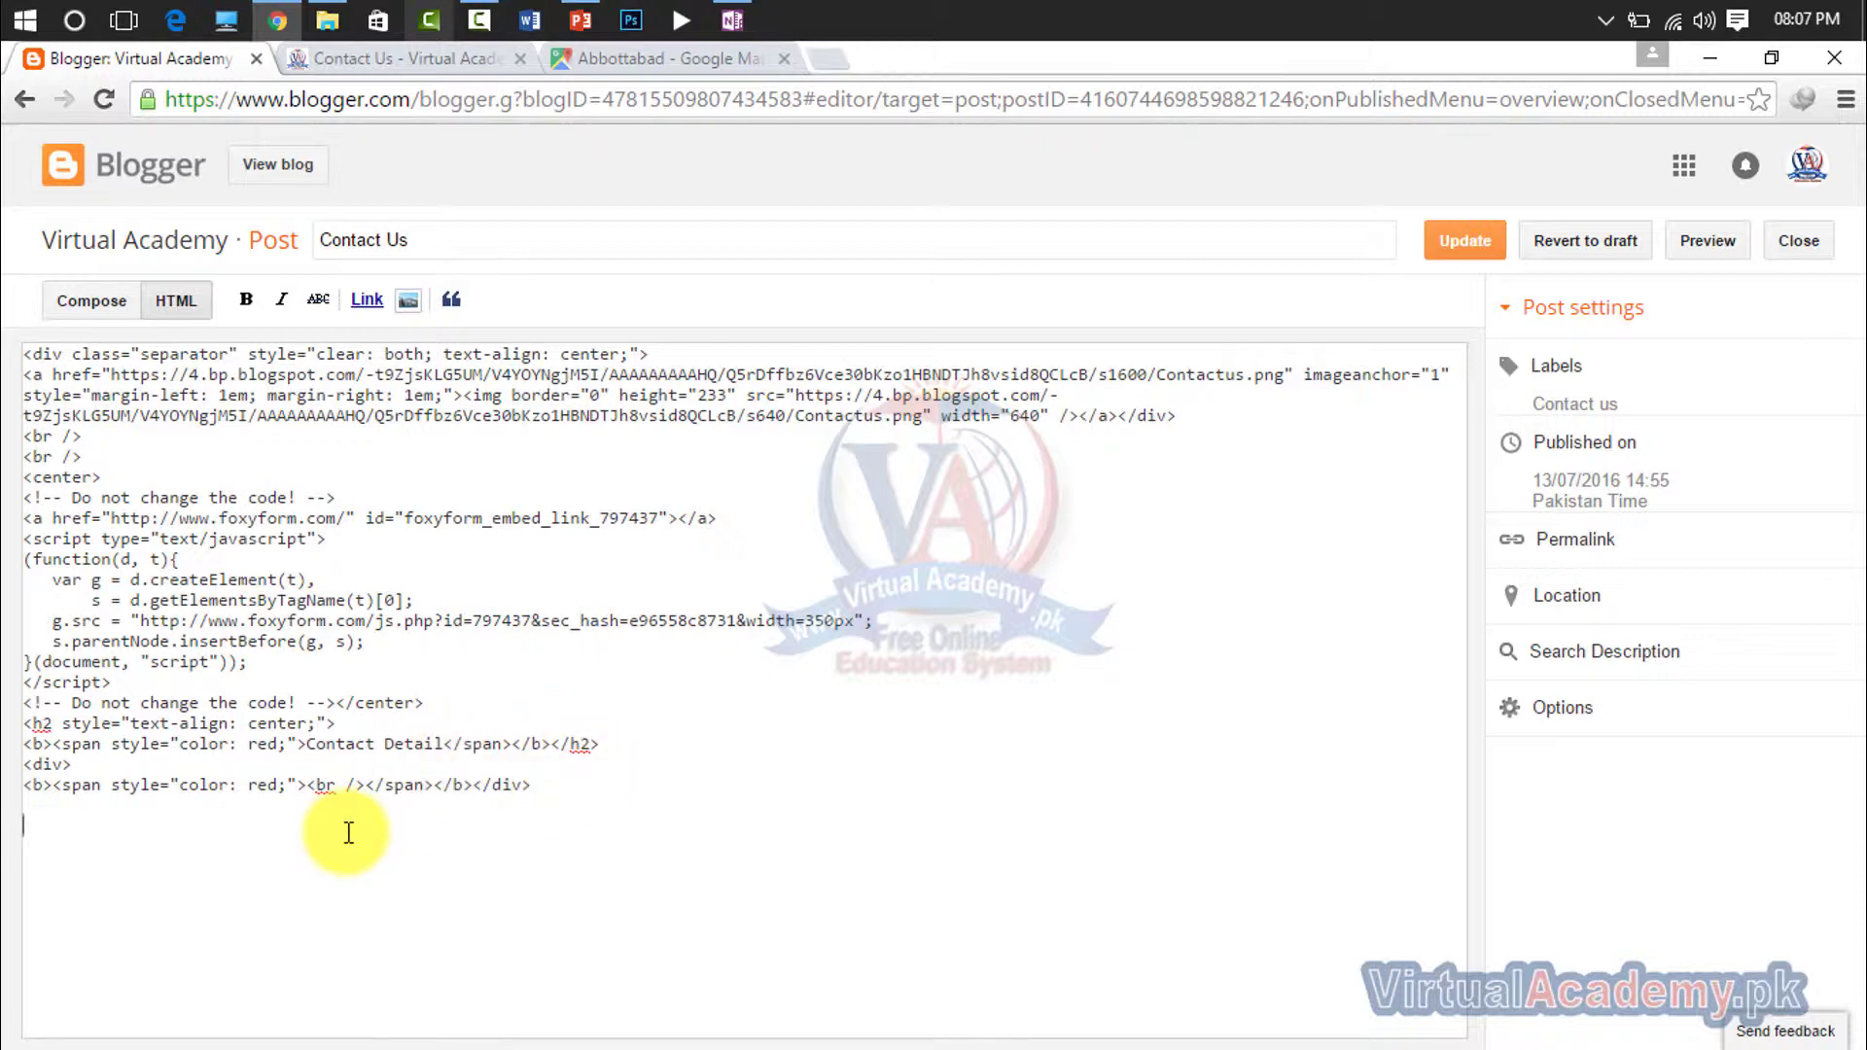
key(ctrl+v)
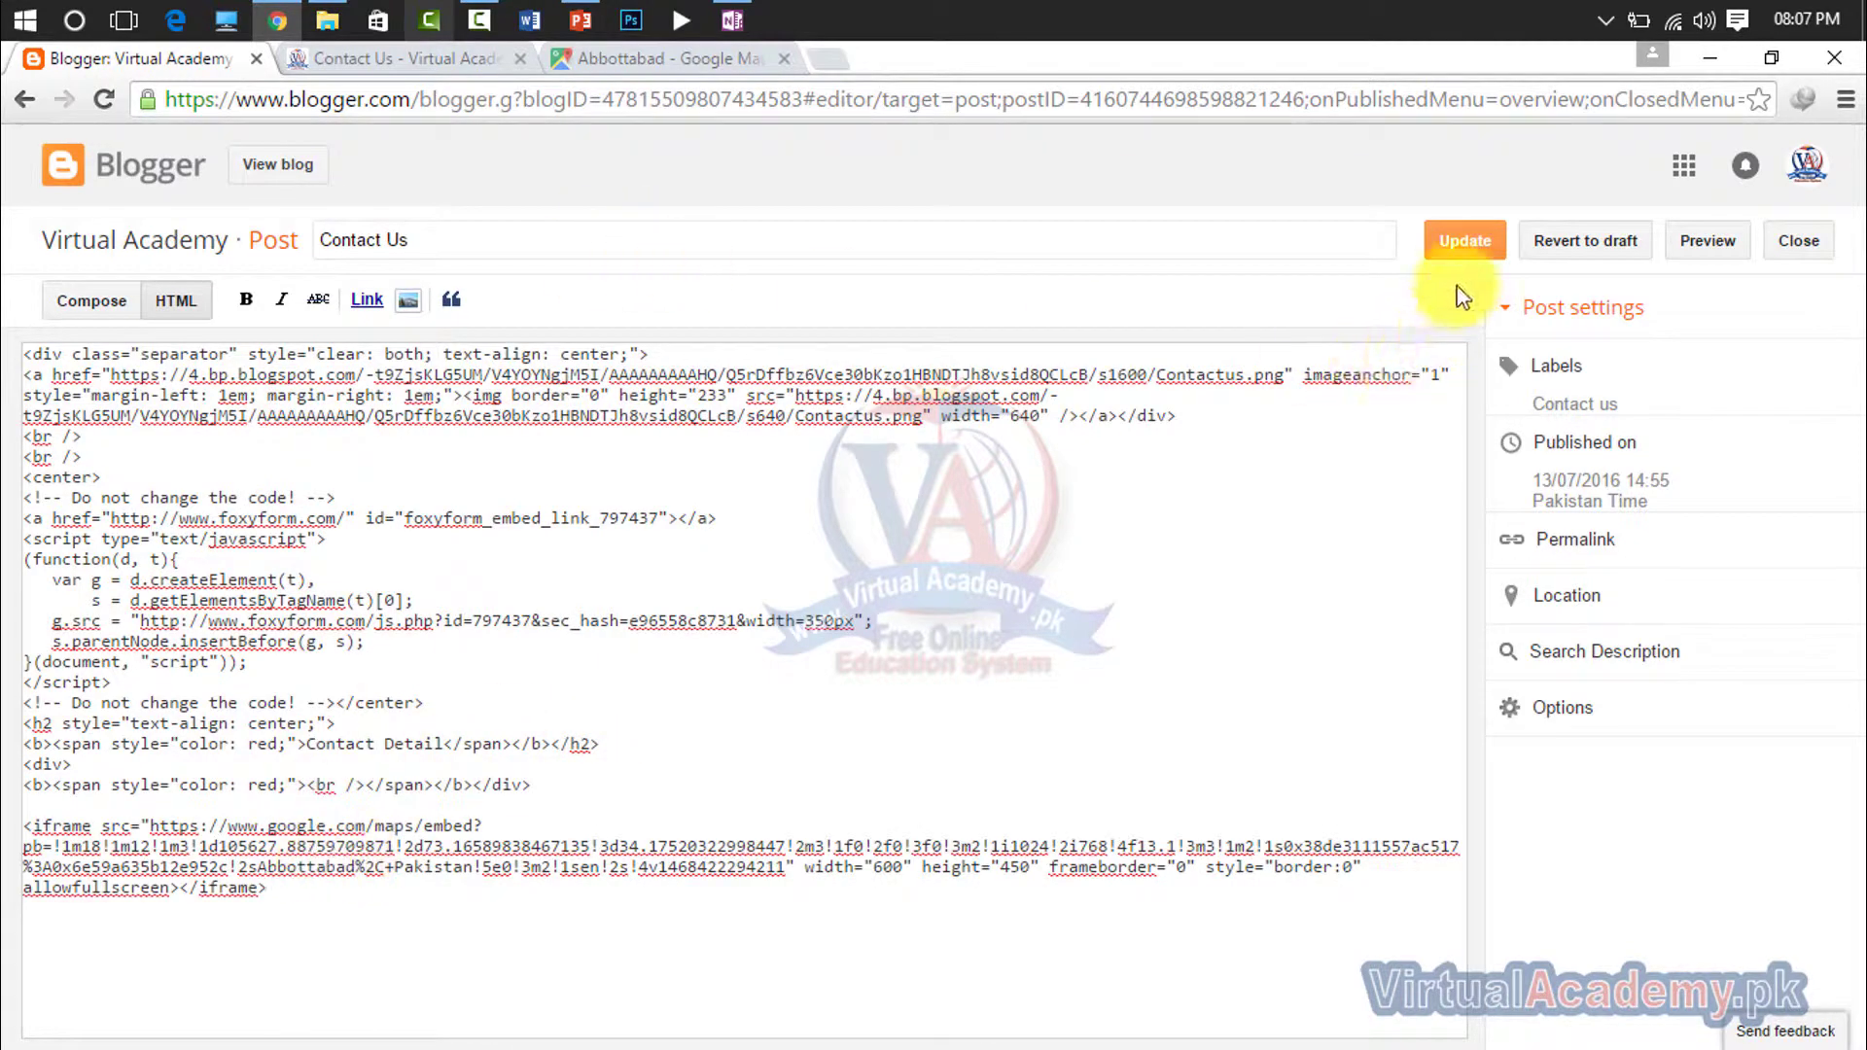
click(1465, 254)
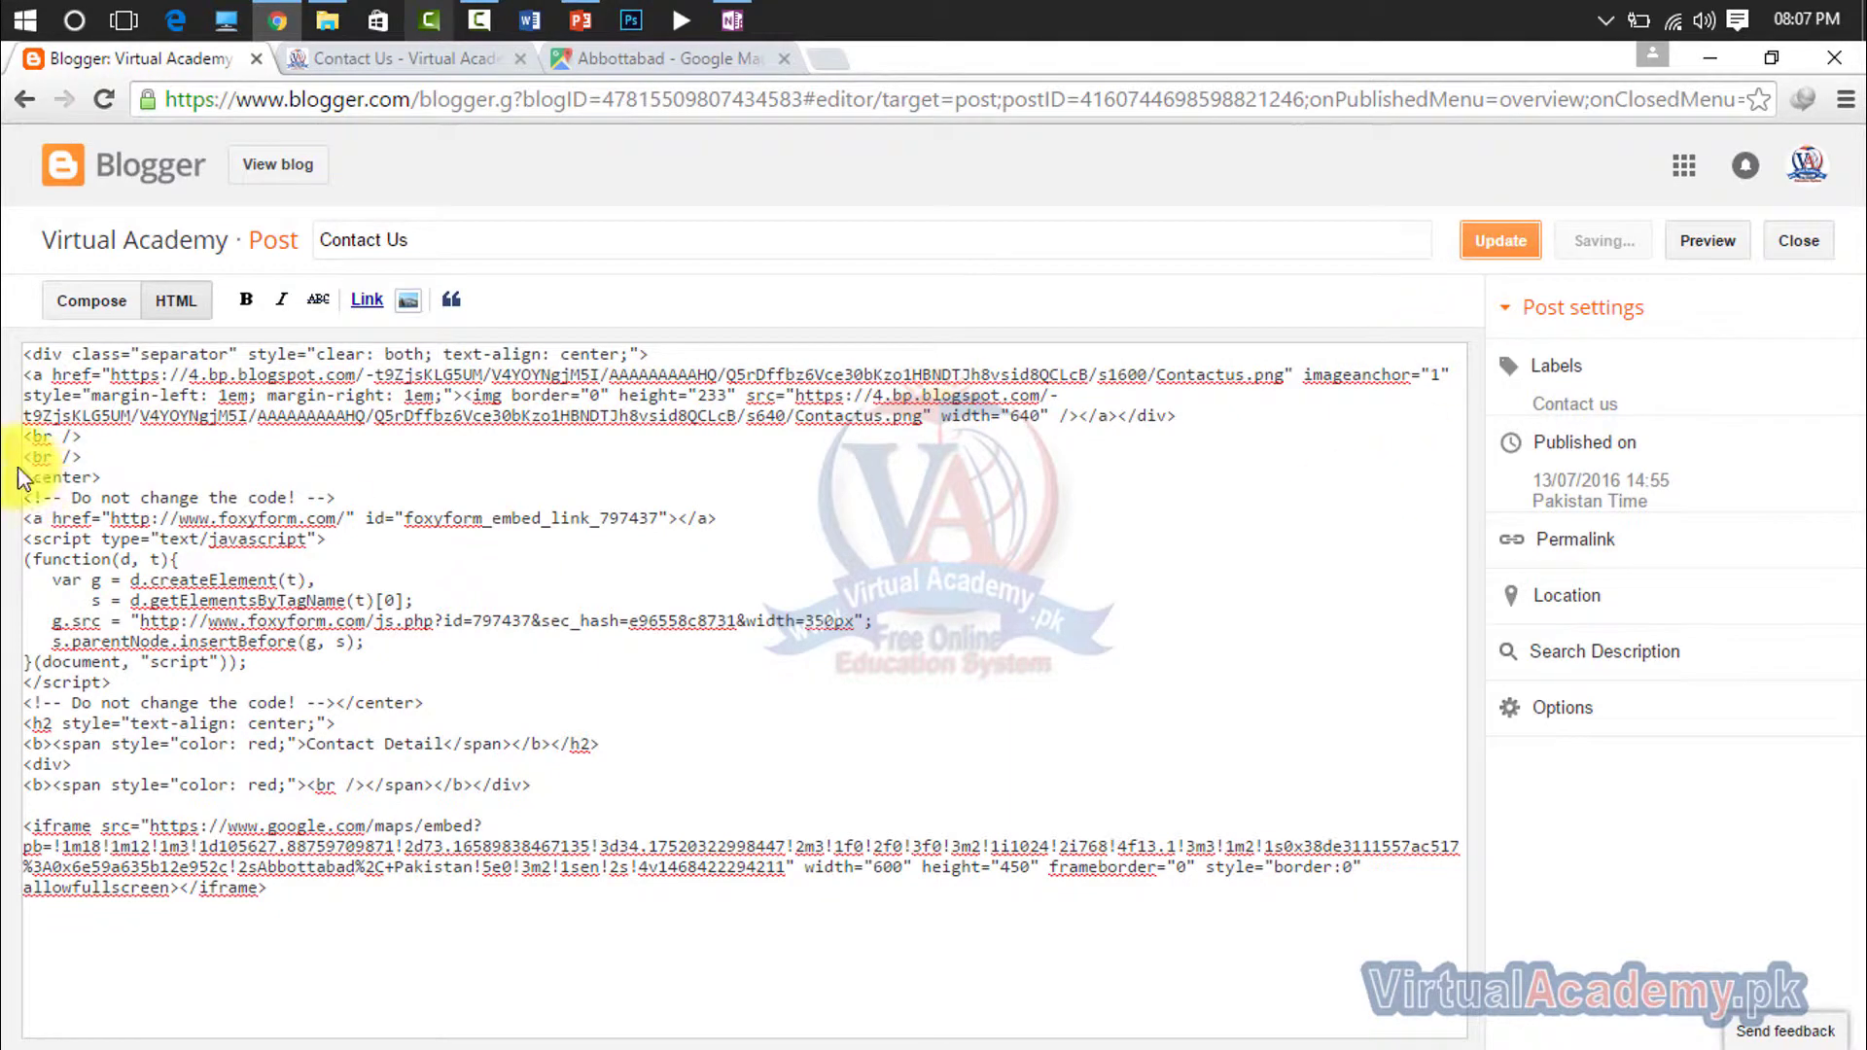
click(172, 313)
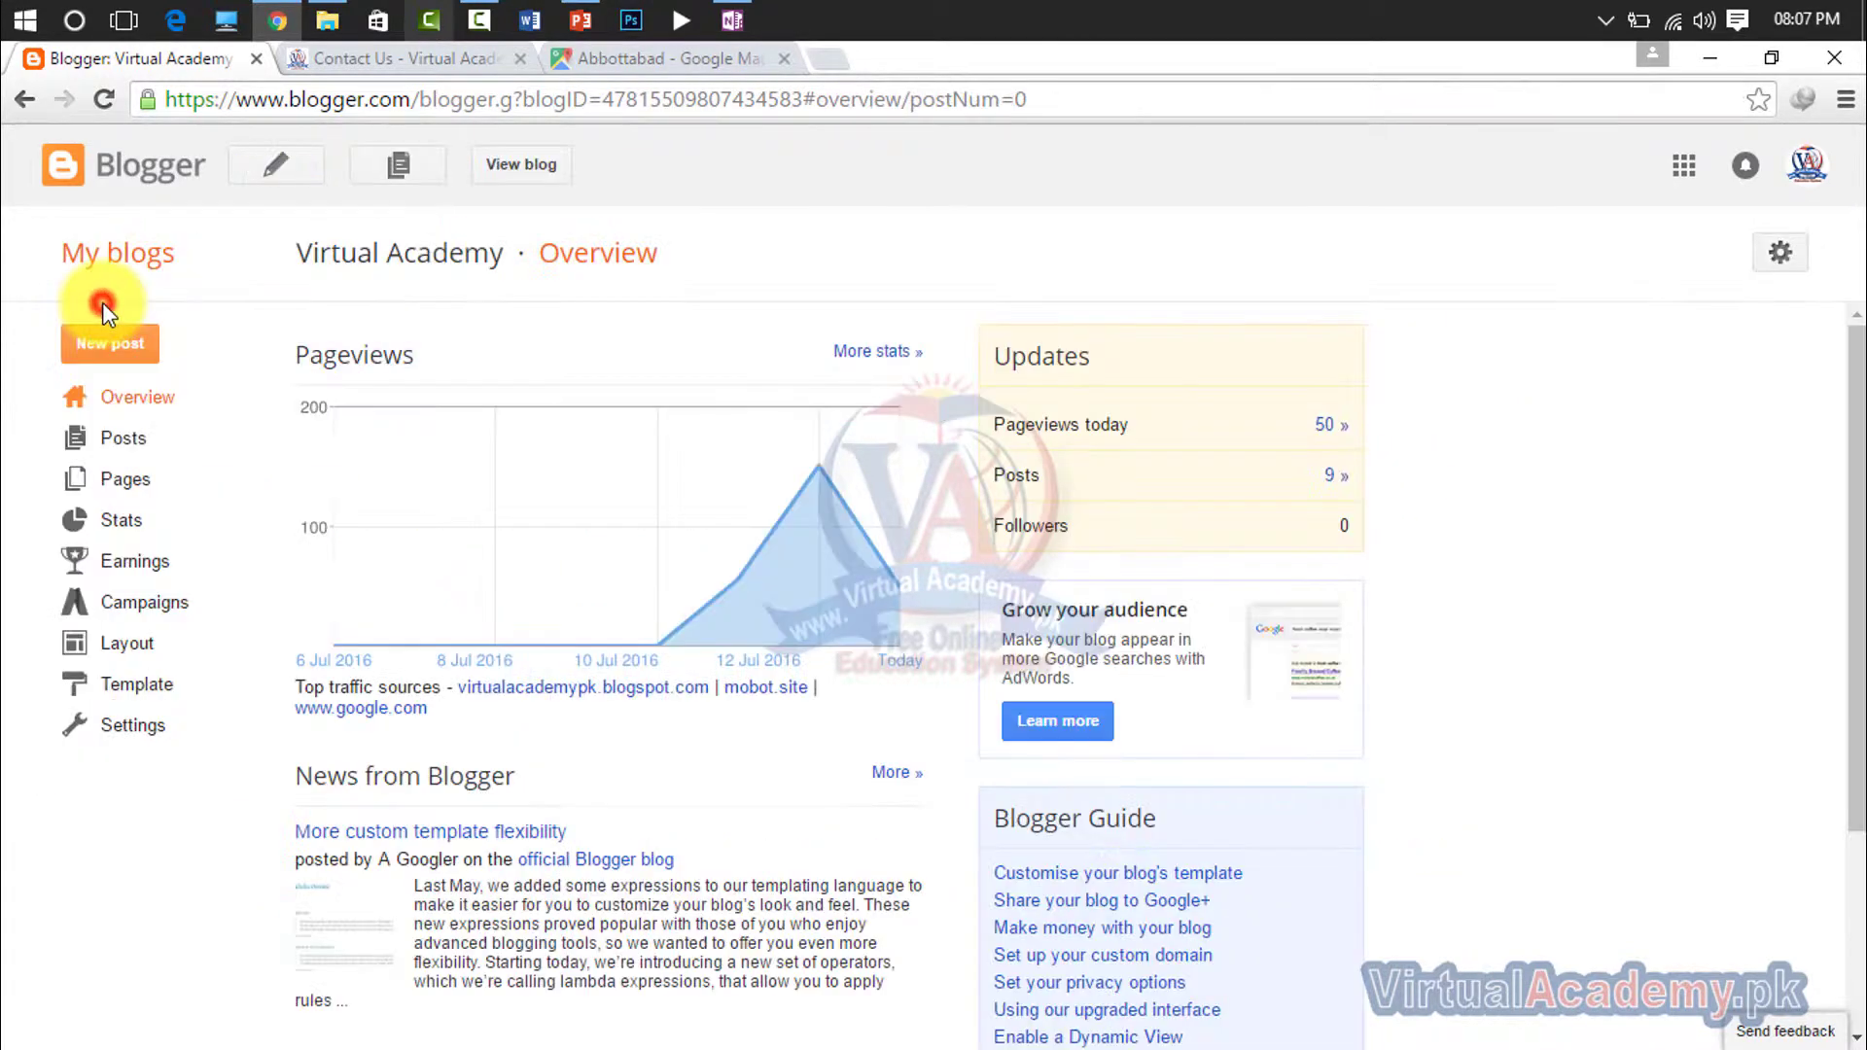
Step: View the live blog, open its Contact Us page and examine the embedded map under the Contact Detail heading
click(500, 181)
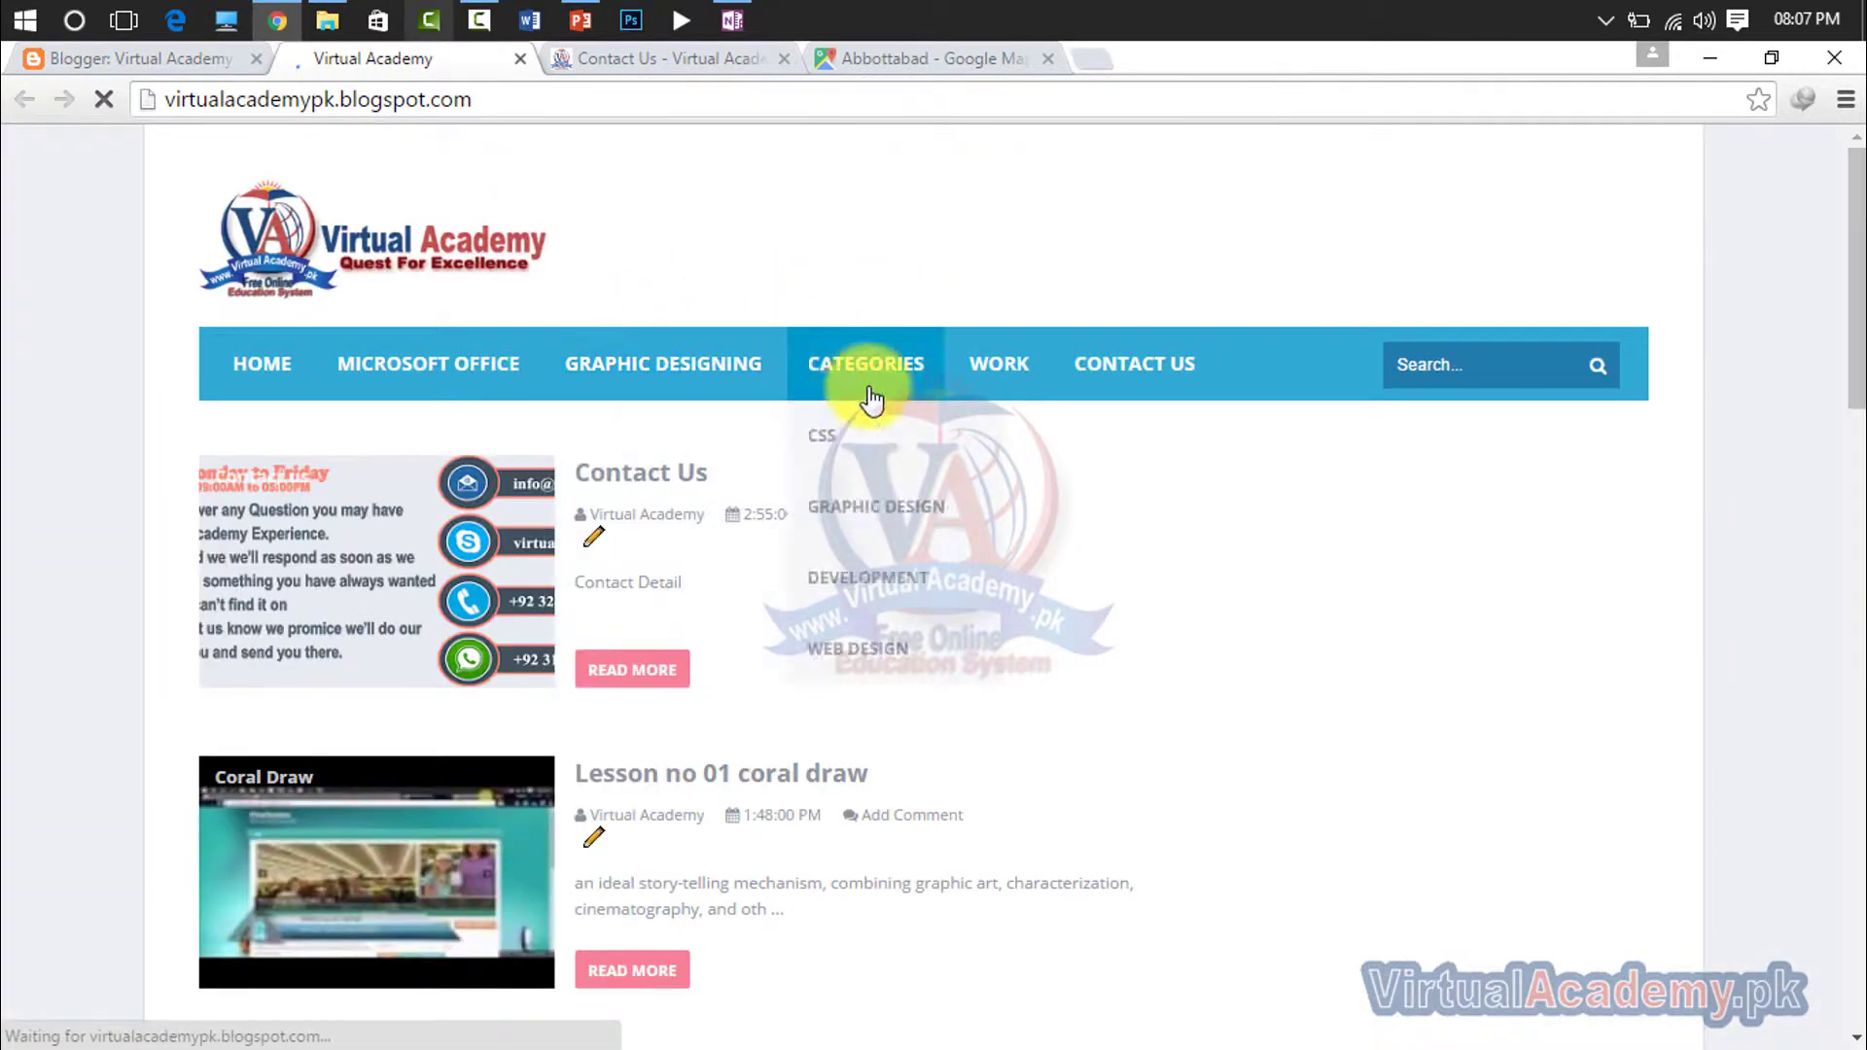
click(1111, 375)
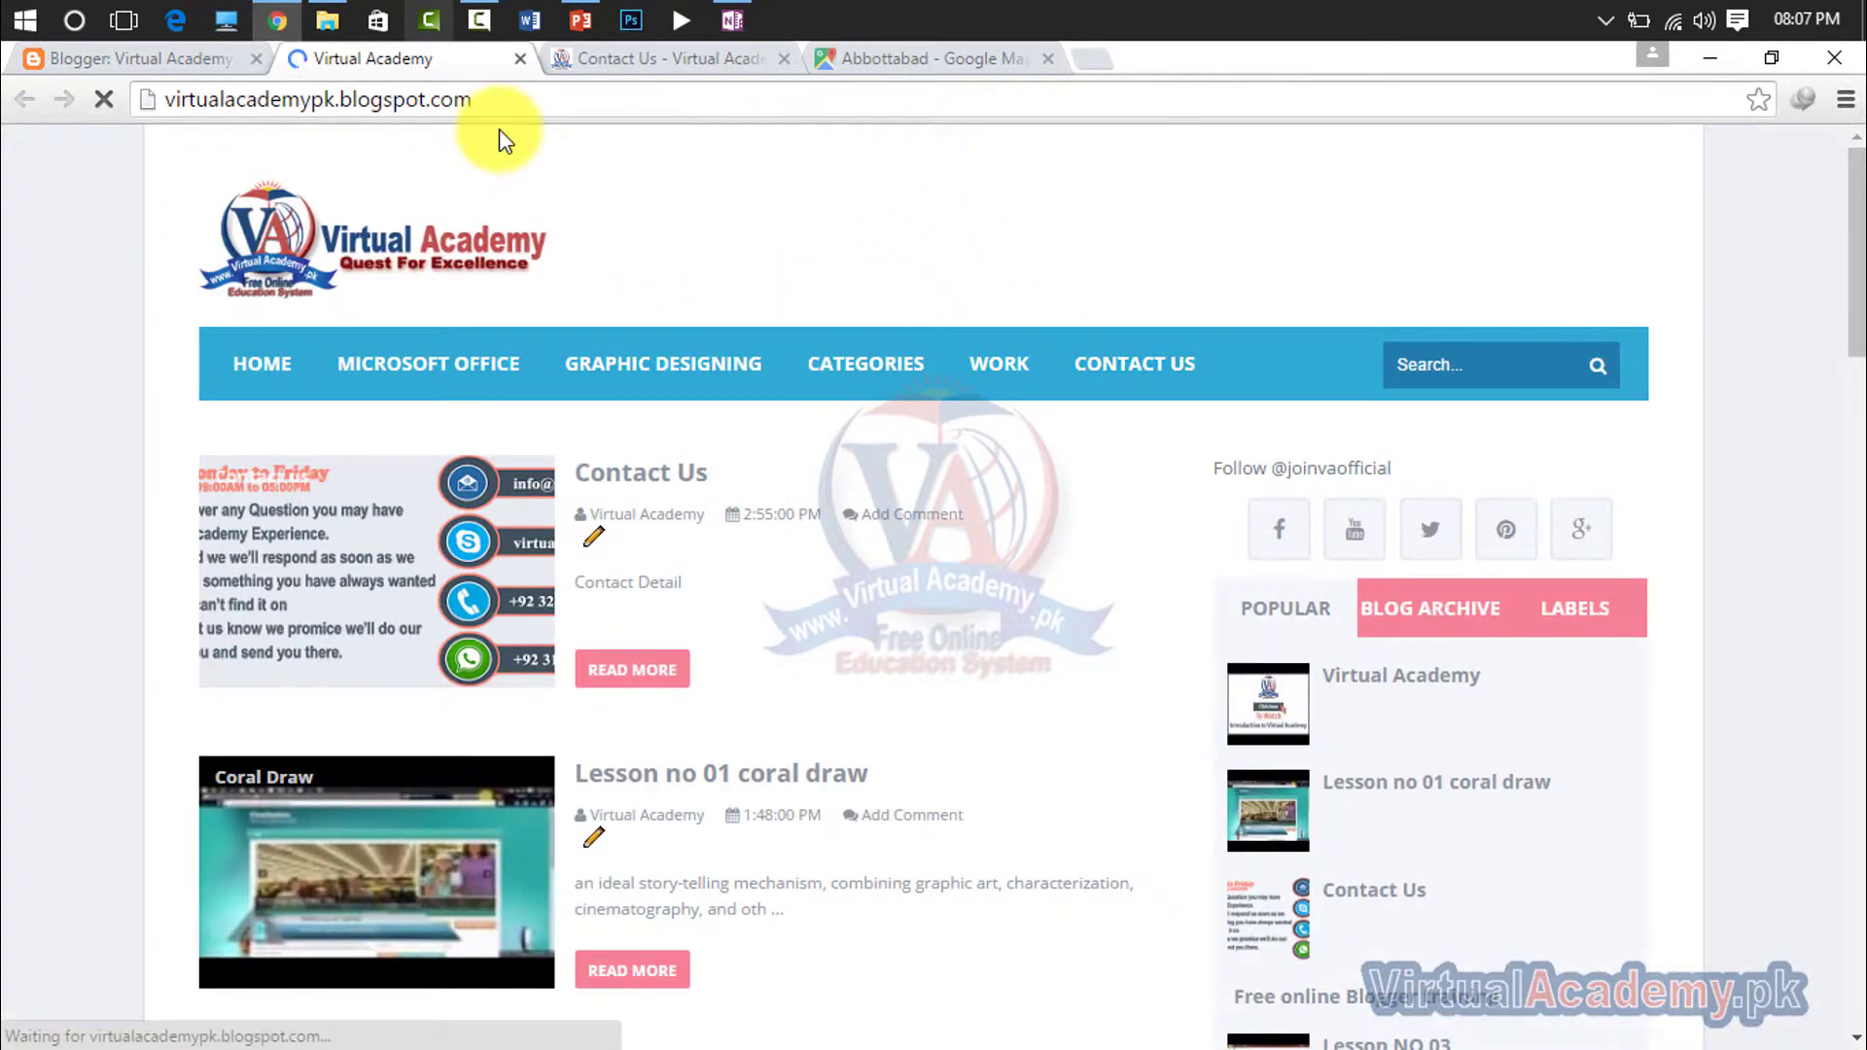
scroll(645, 492, down, 12)
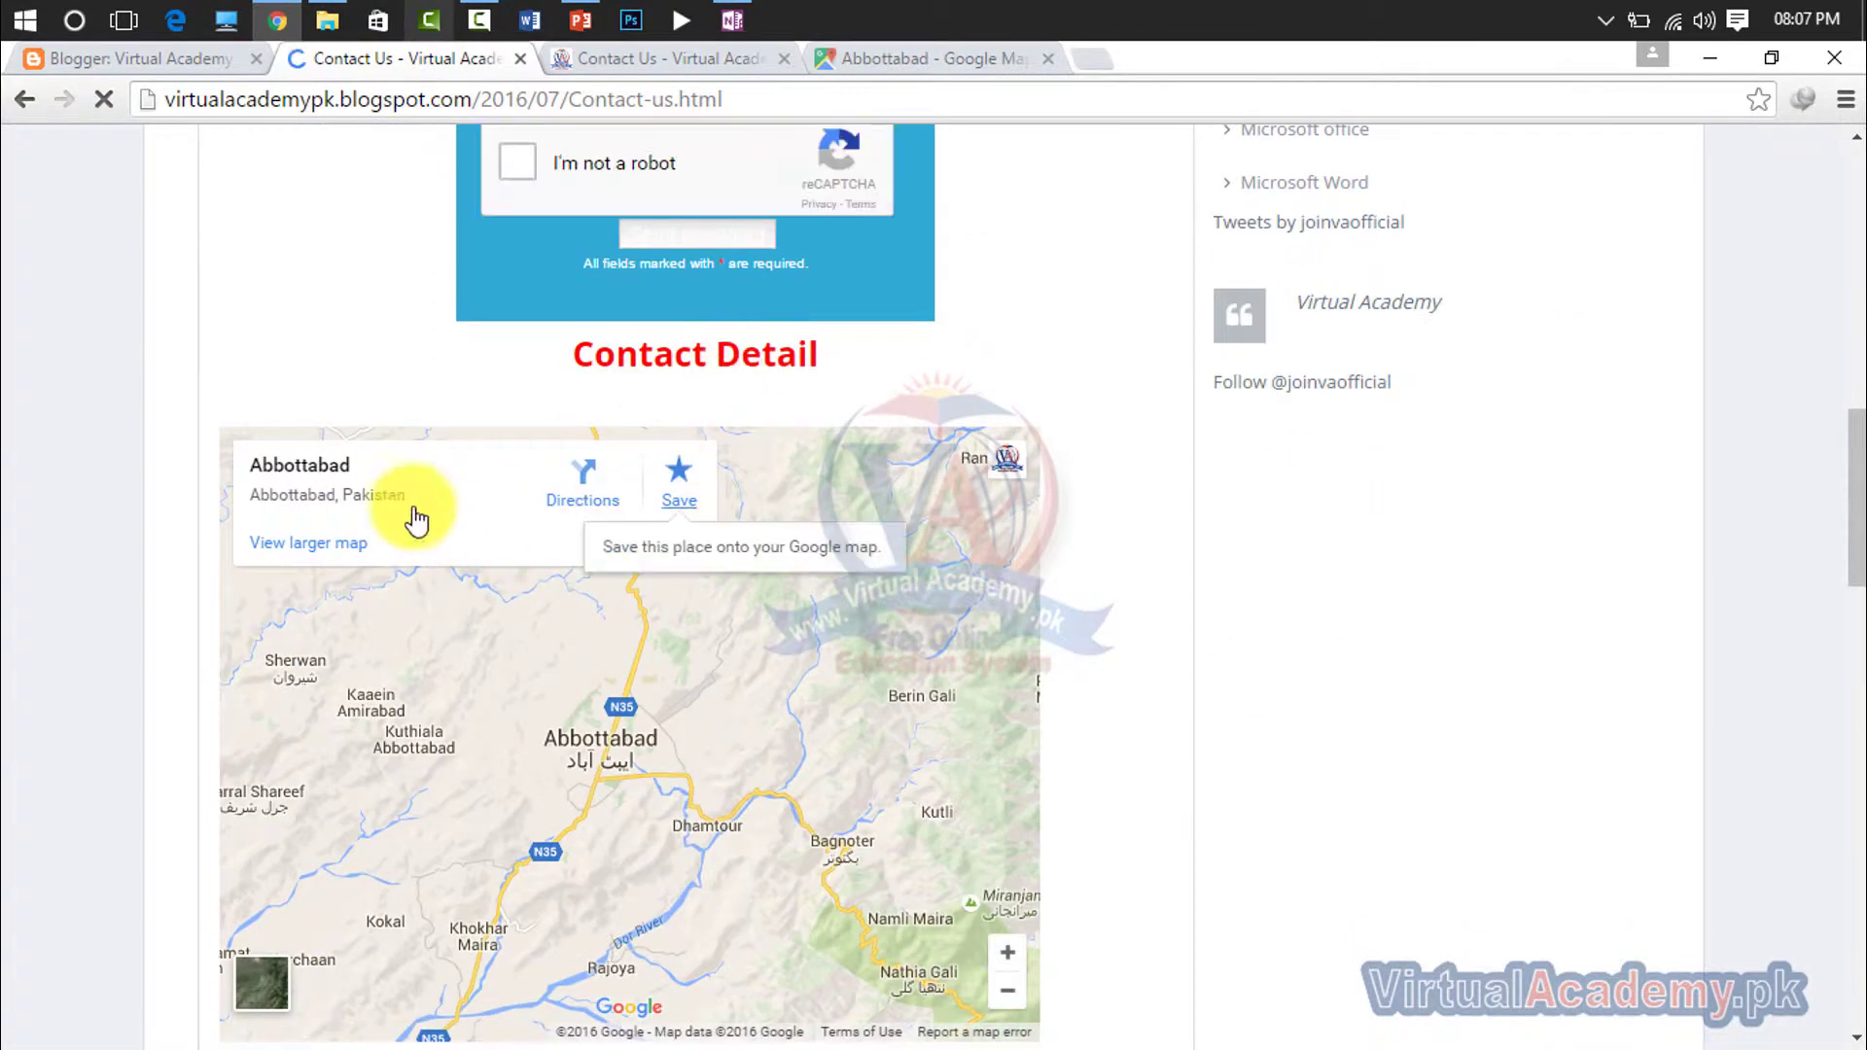
scroll(443, 783, down, 1)
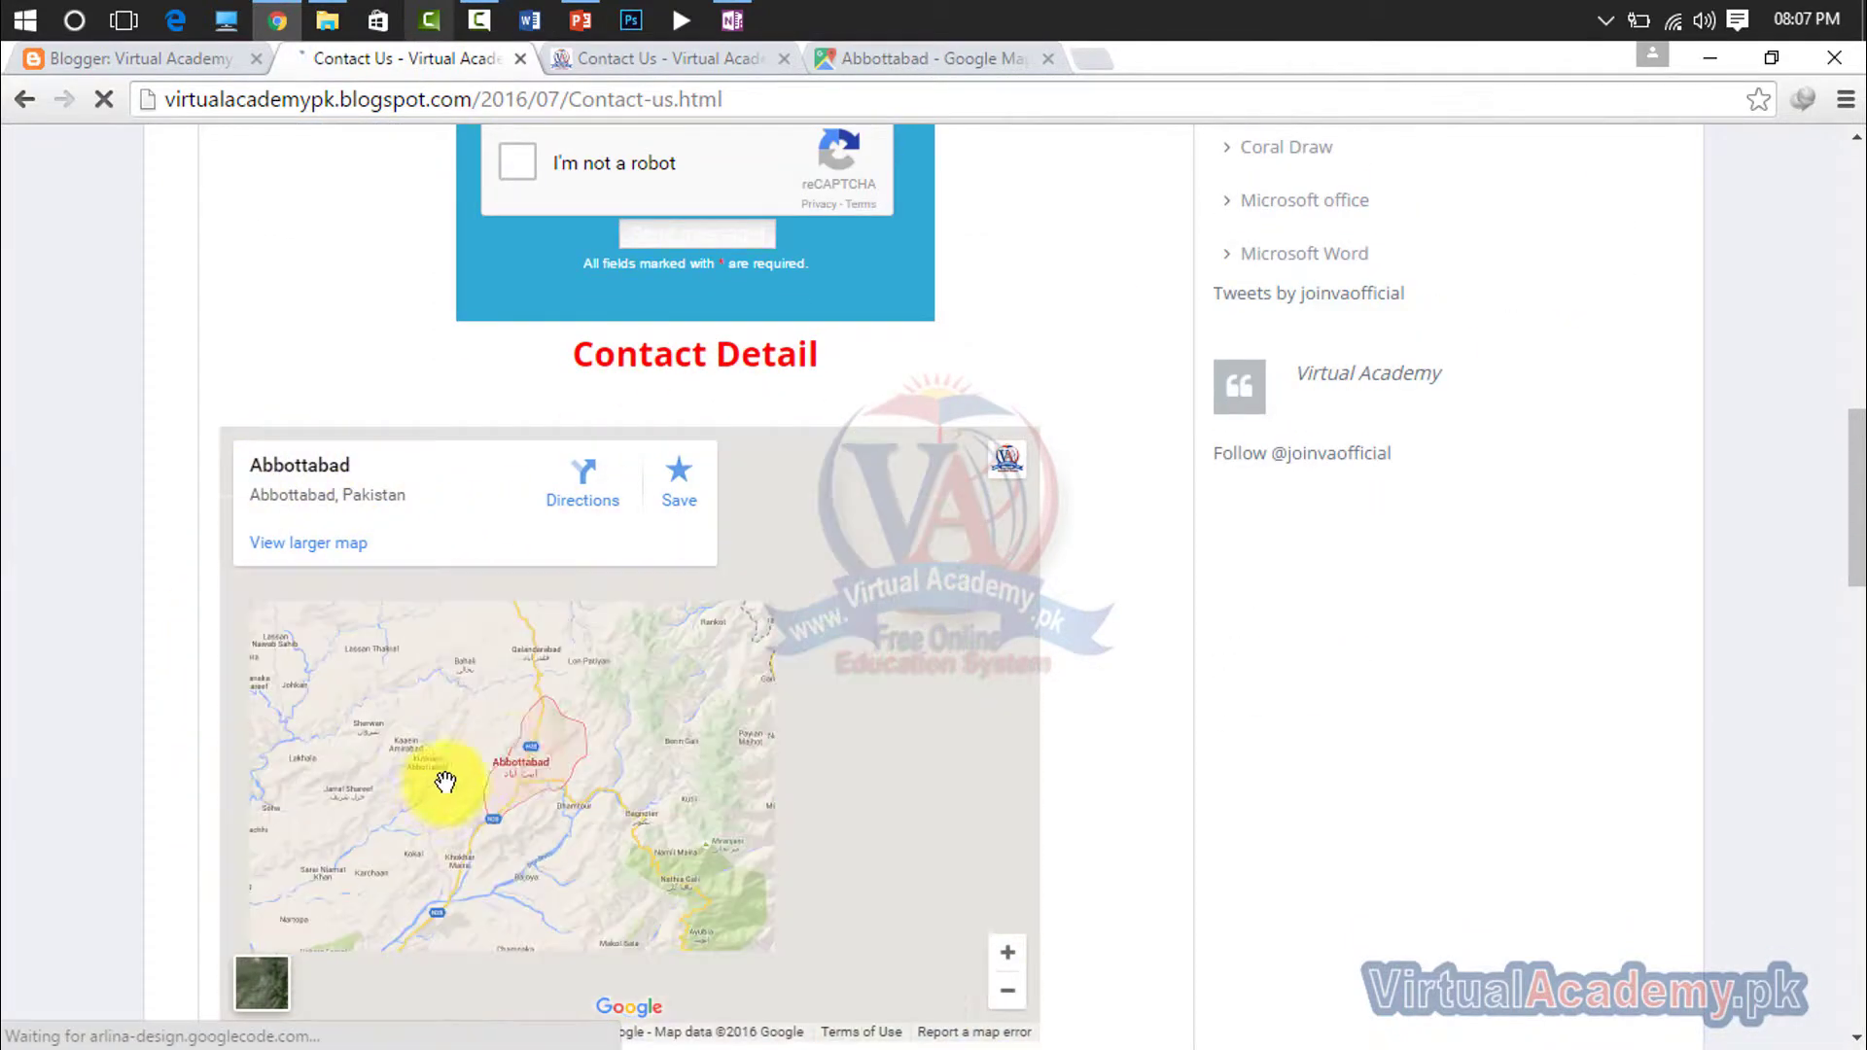
scroll(809, 668, down, 1)
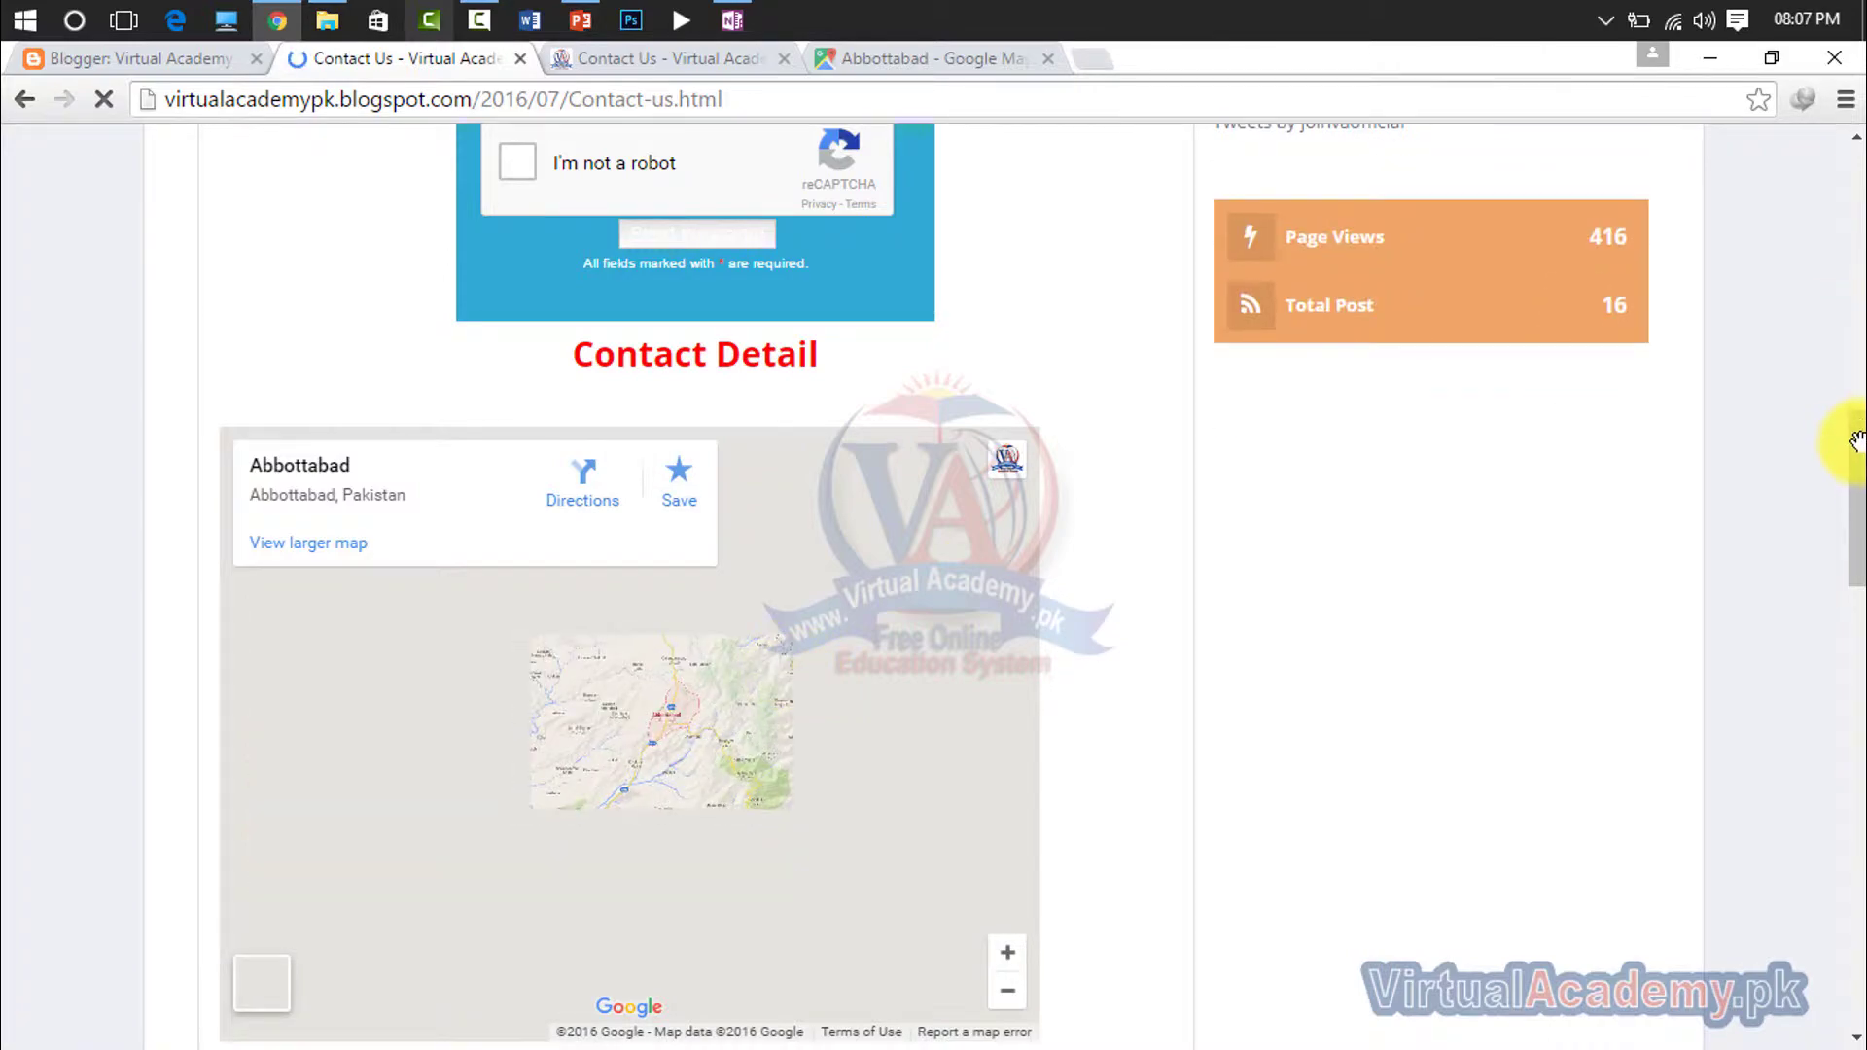
scroll(1834, 578, down, 5)
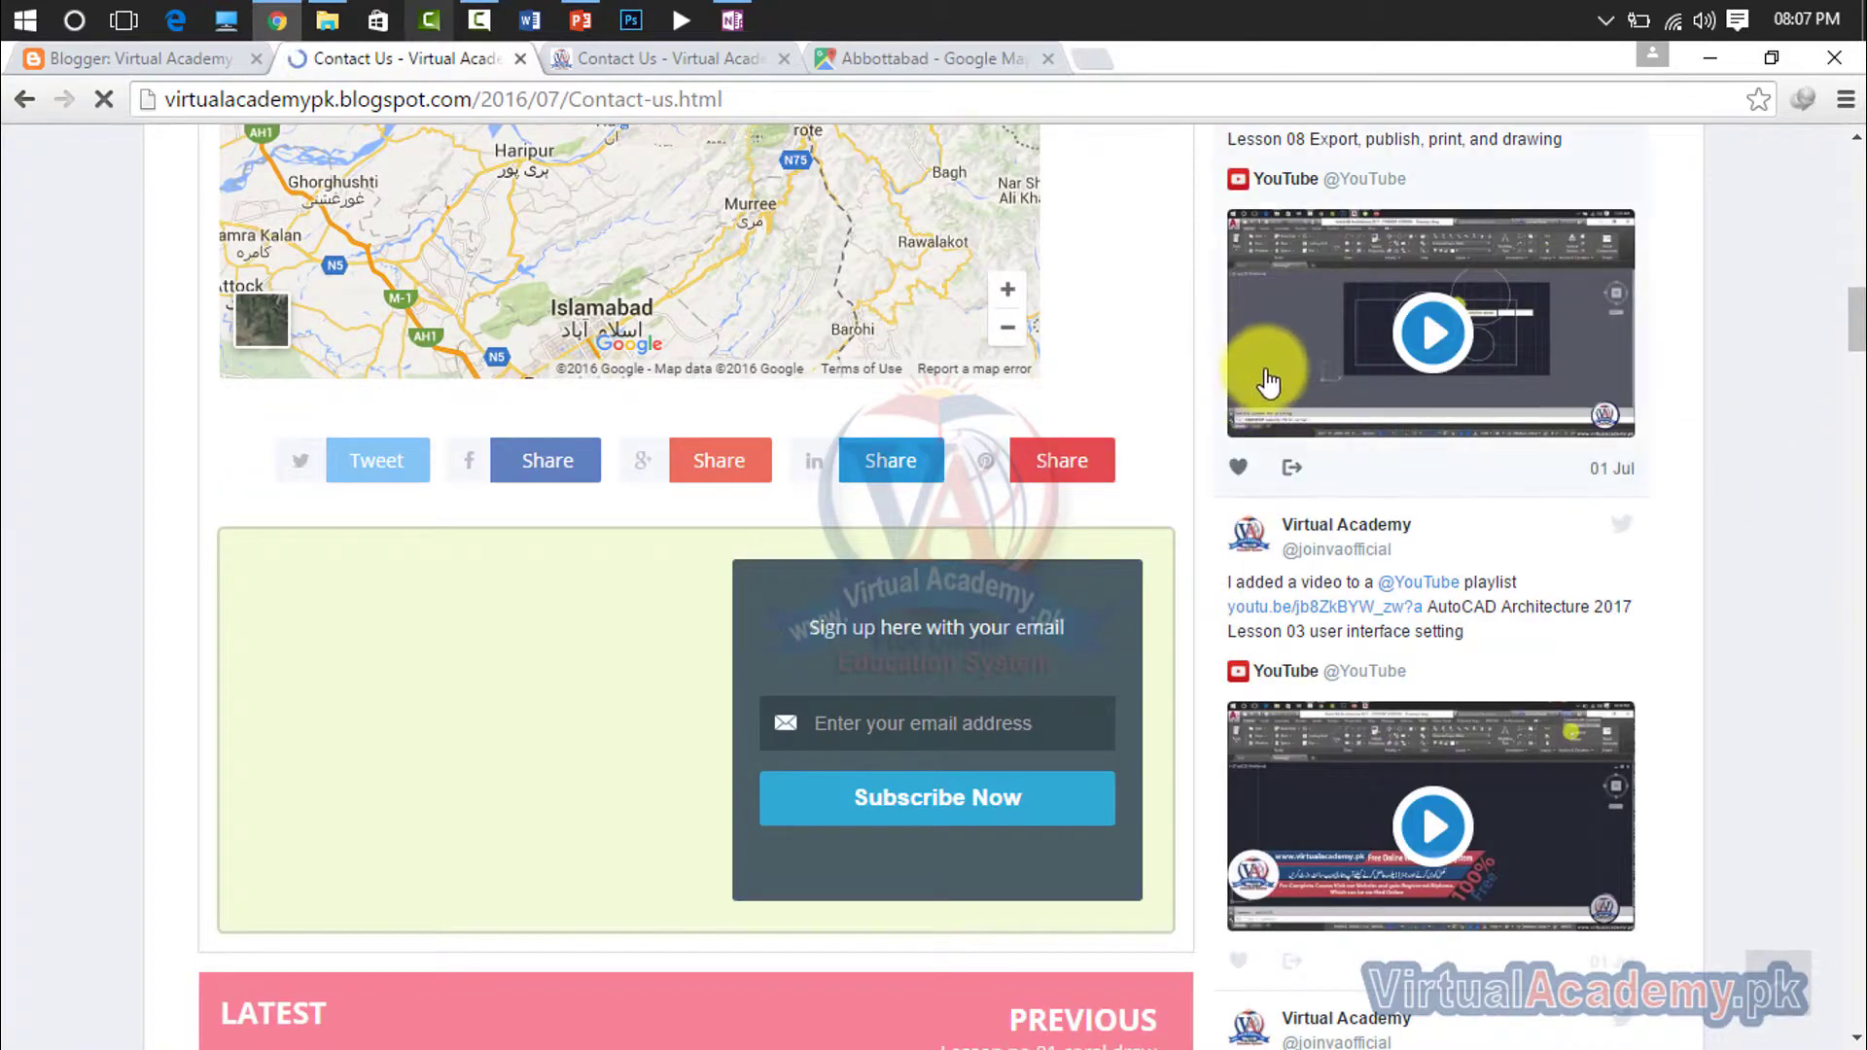
scroll(1189, 335, up, 8)
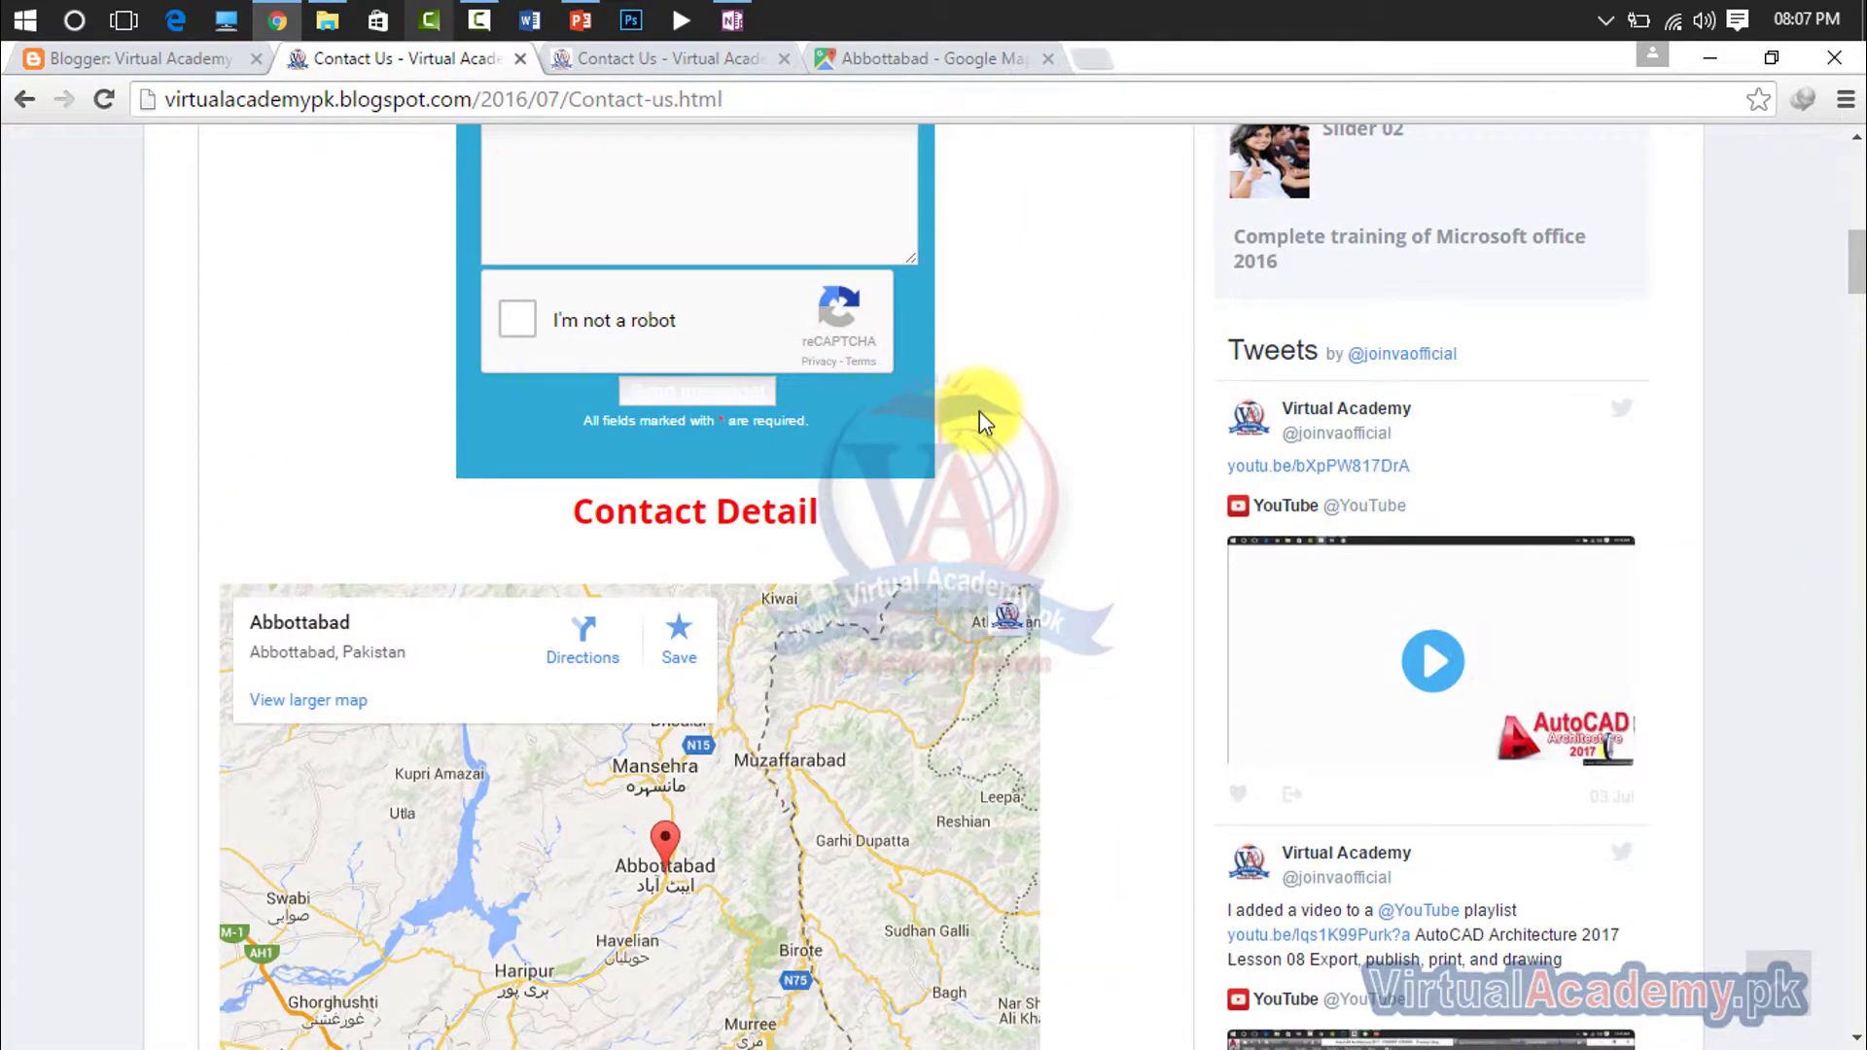
scroll(981, 414, up, 8)
scroll(980, 416, down, 11)
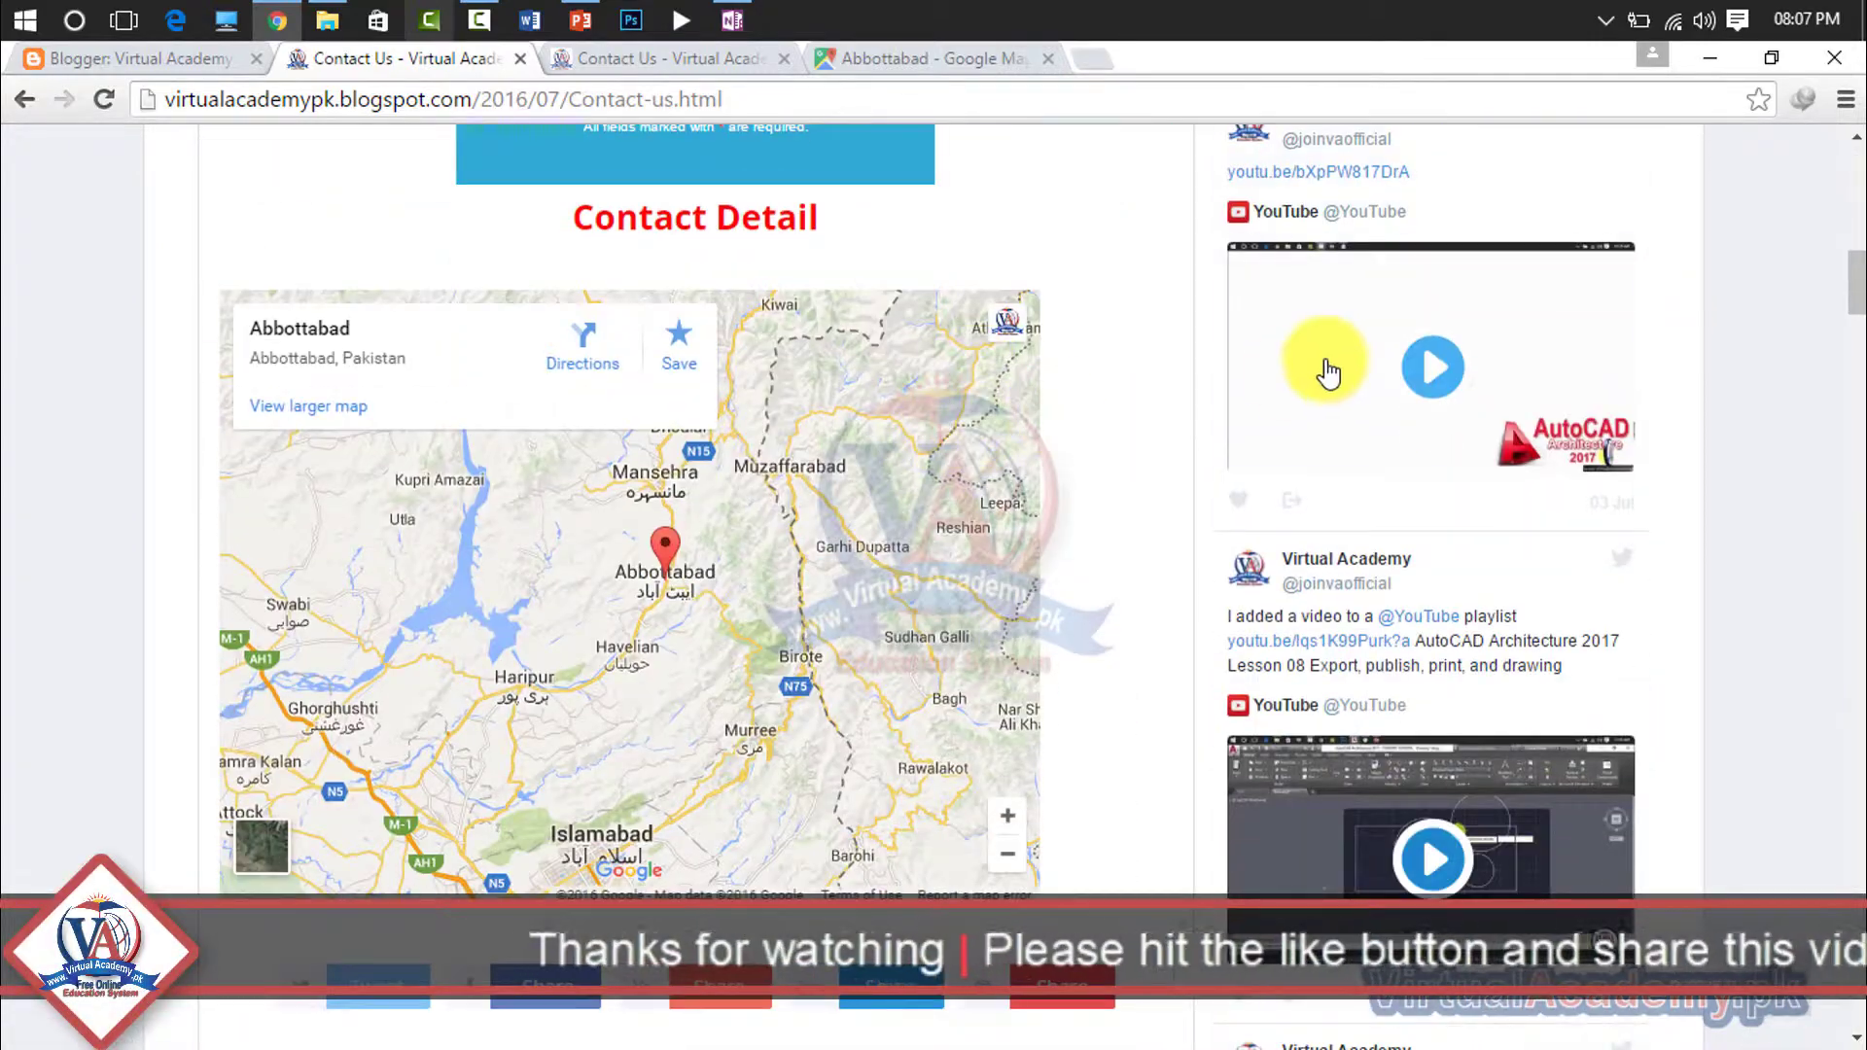
scroll(1332, 321, up, 15)
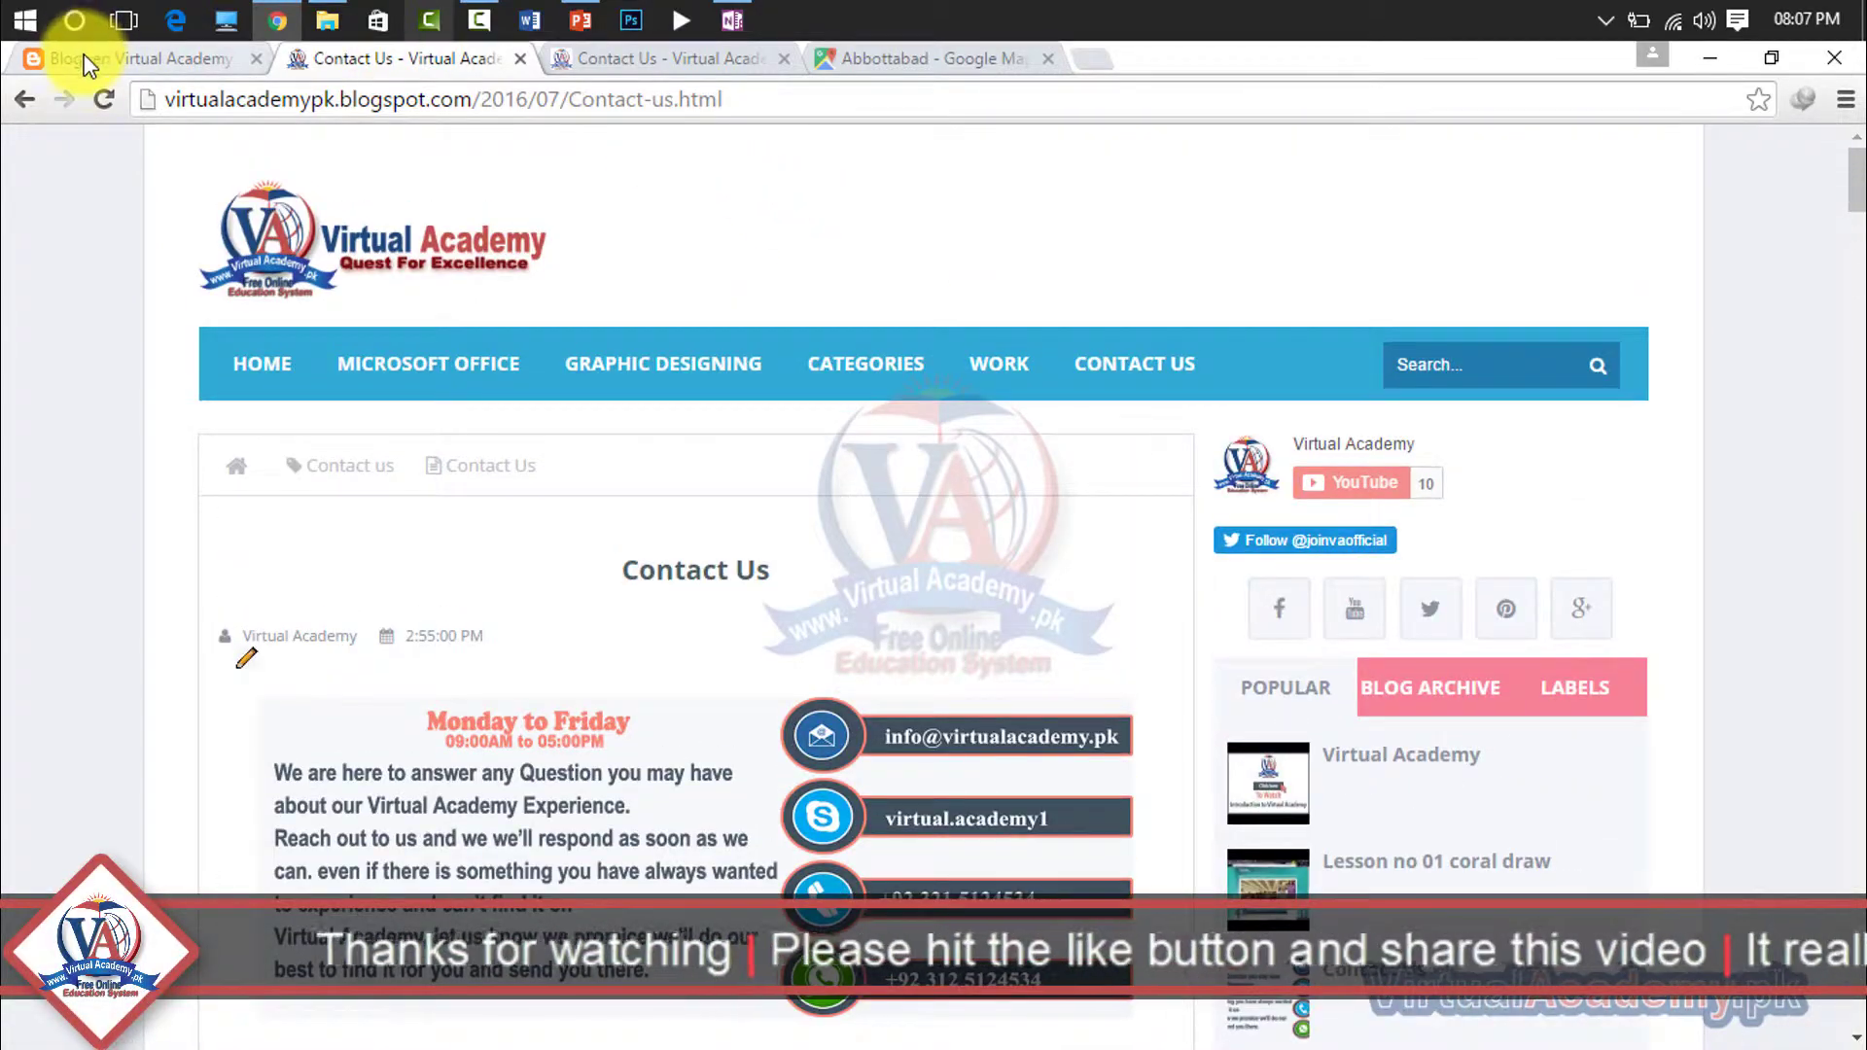
Step: In Google Maps, give the Abbottabad map embed a custom size of 300 × 300 and preview its actual size
click(862, 56)
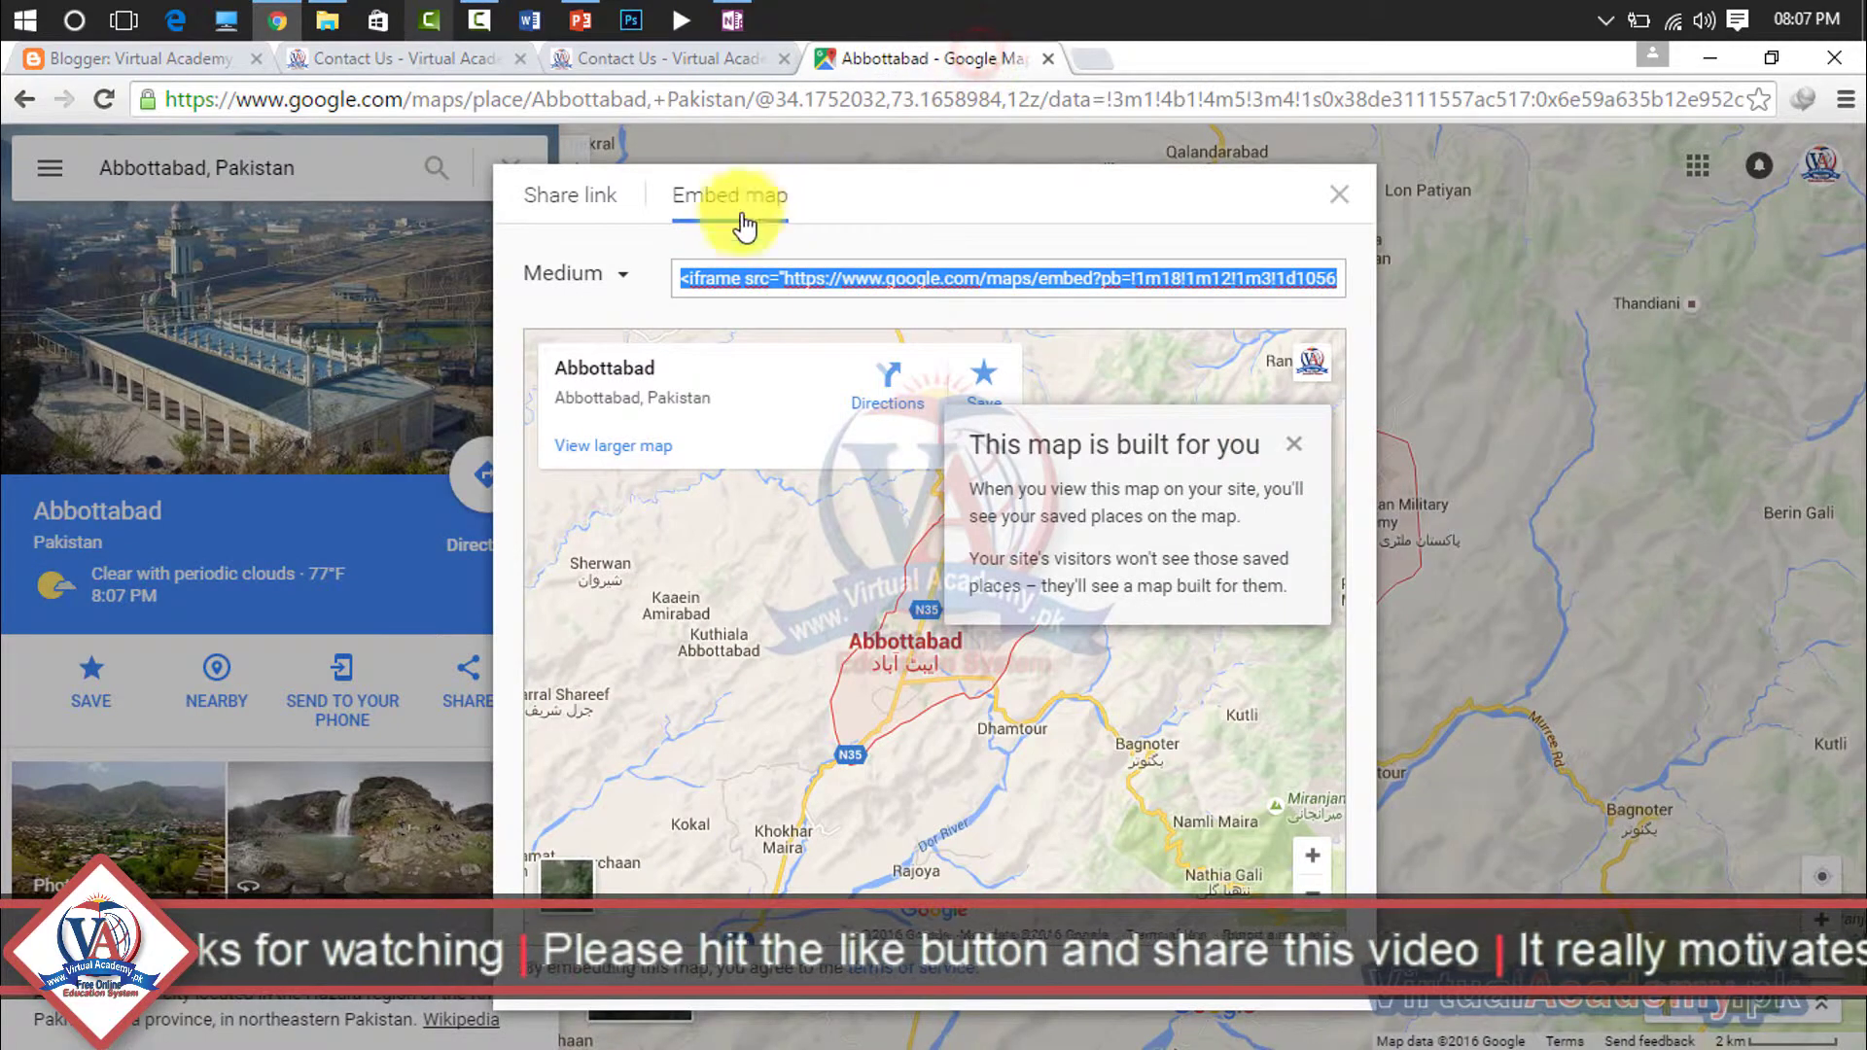
click(589, 273)
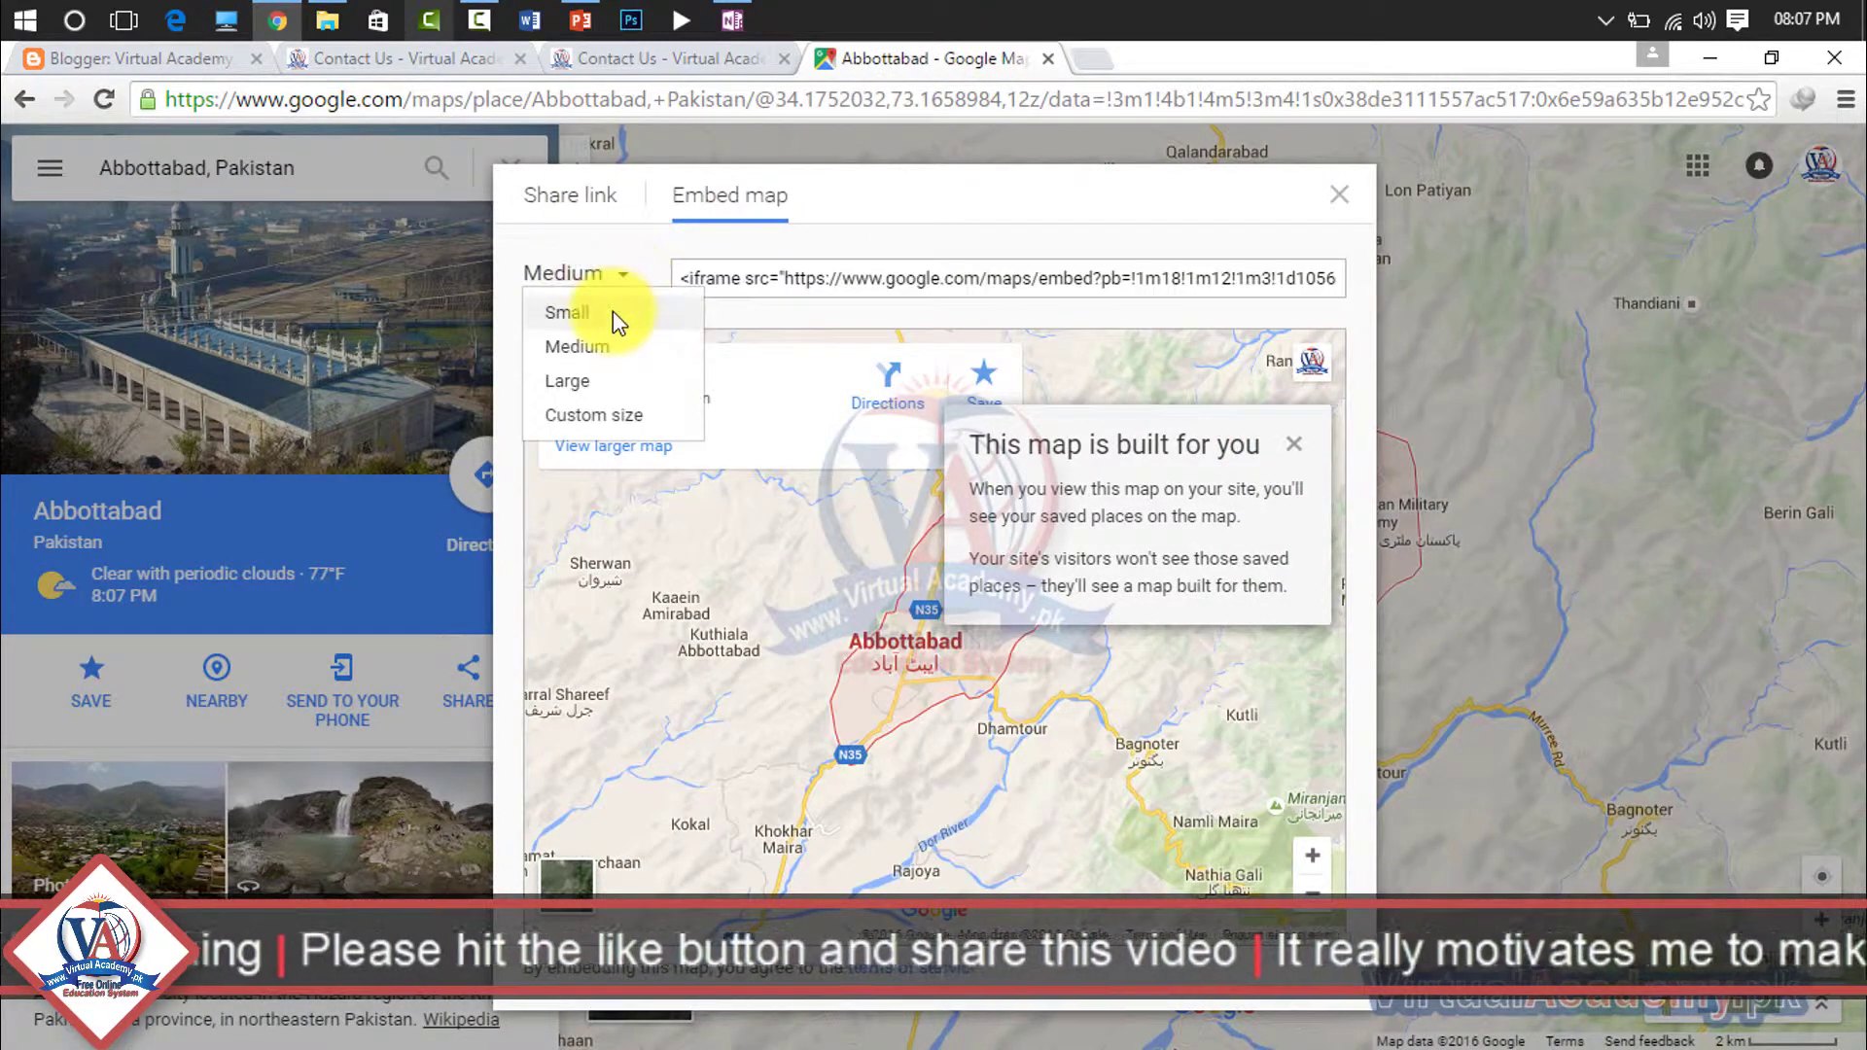
click(565, 418)
double_click(768, 567)
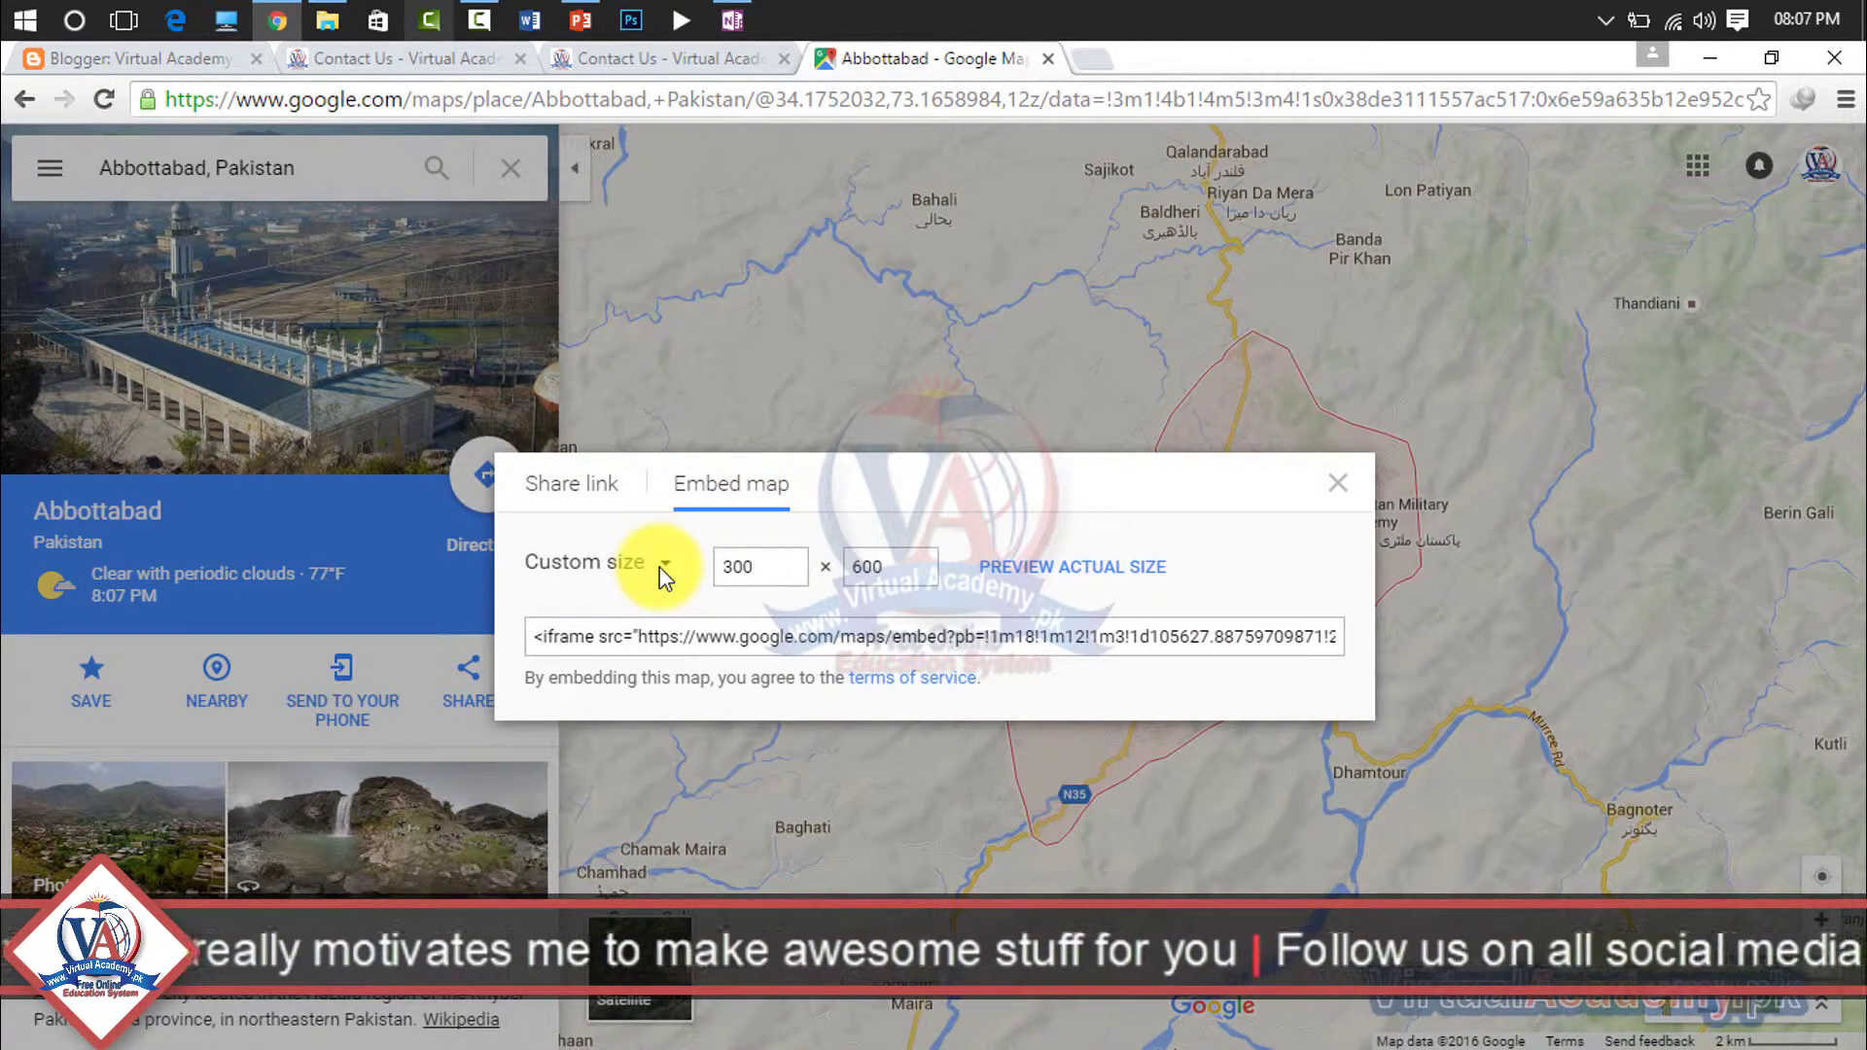
double_click(893, 568)
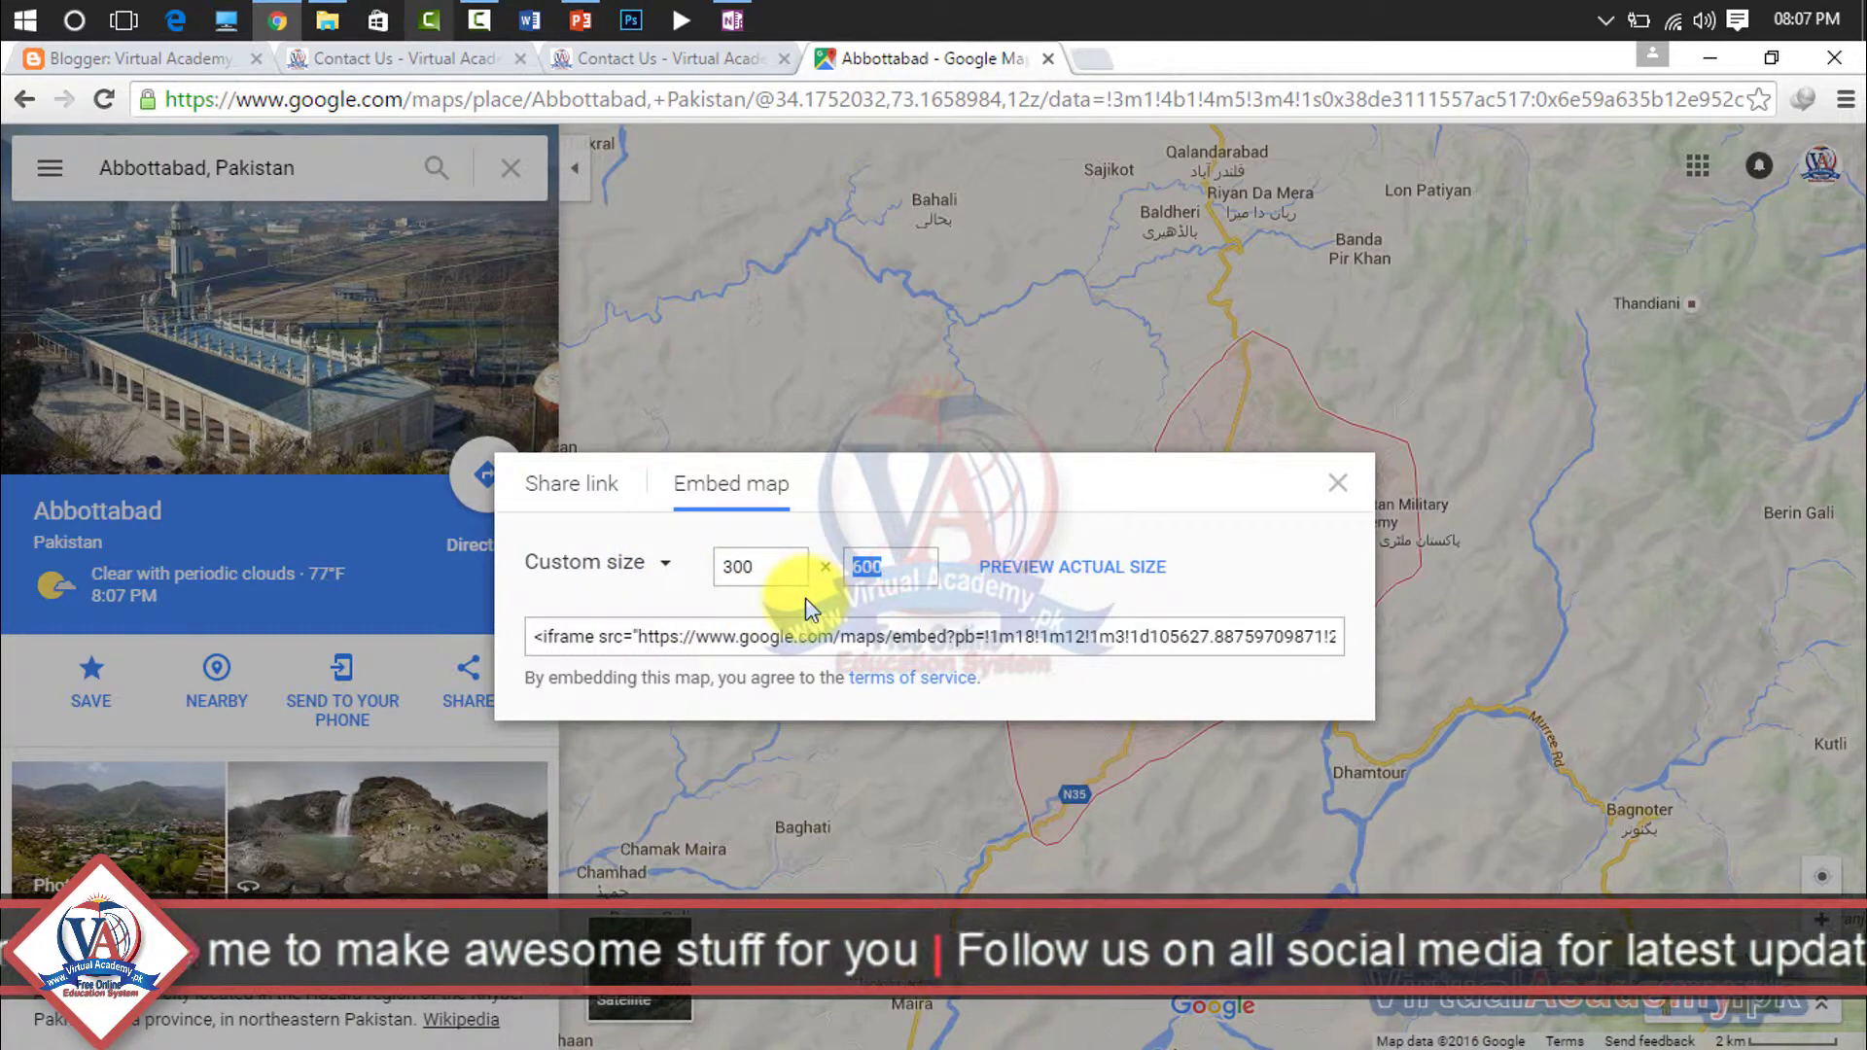
text(300)
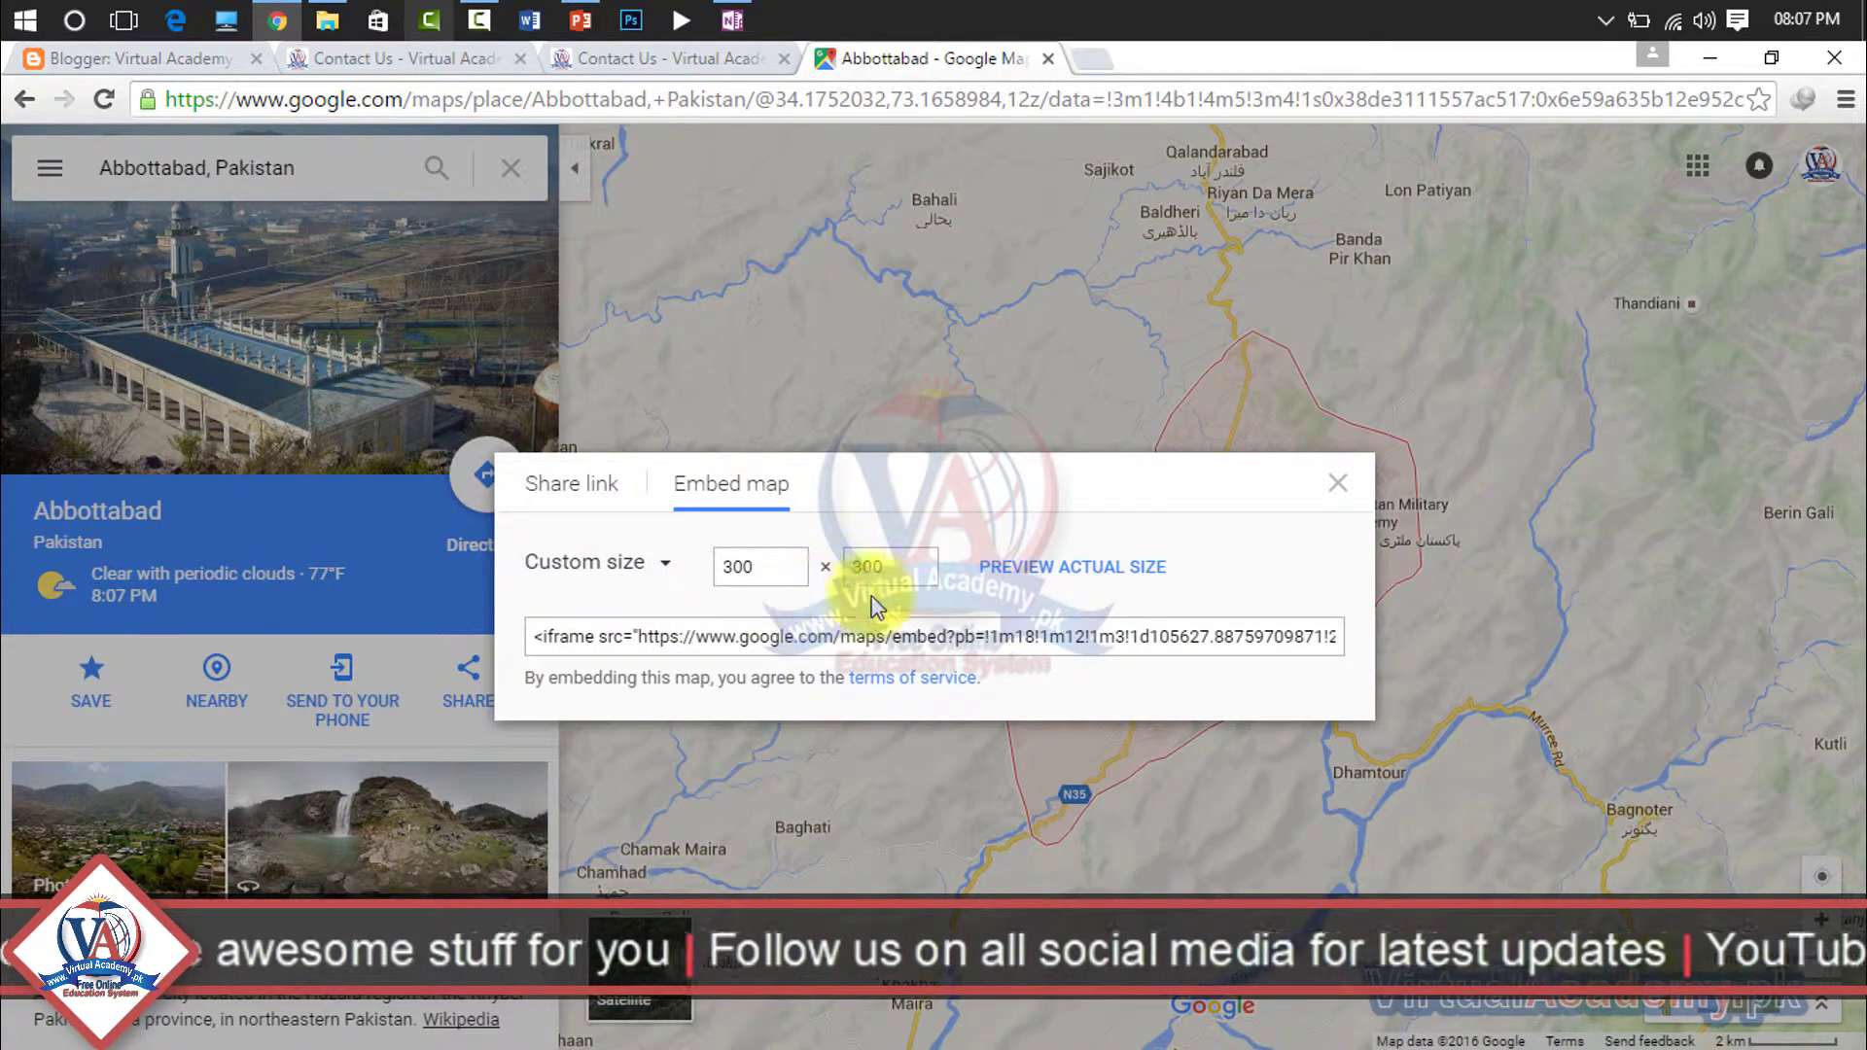
click(1046, 569)
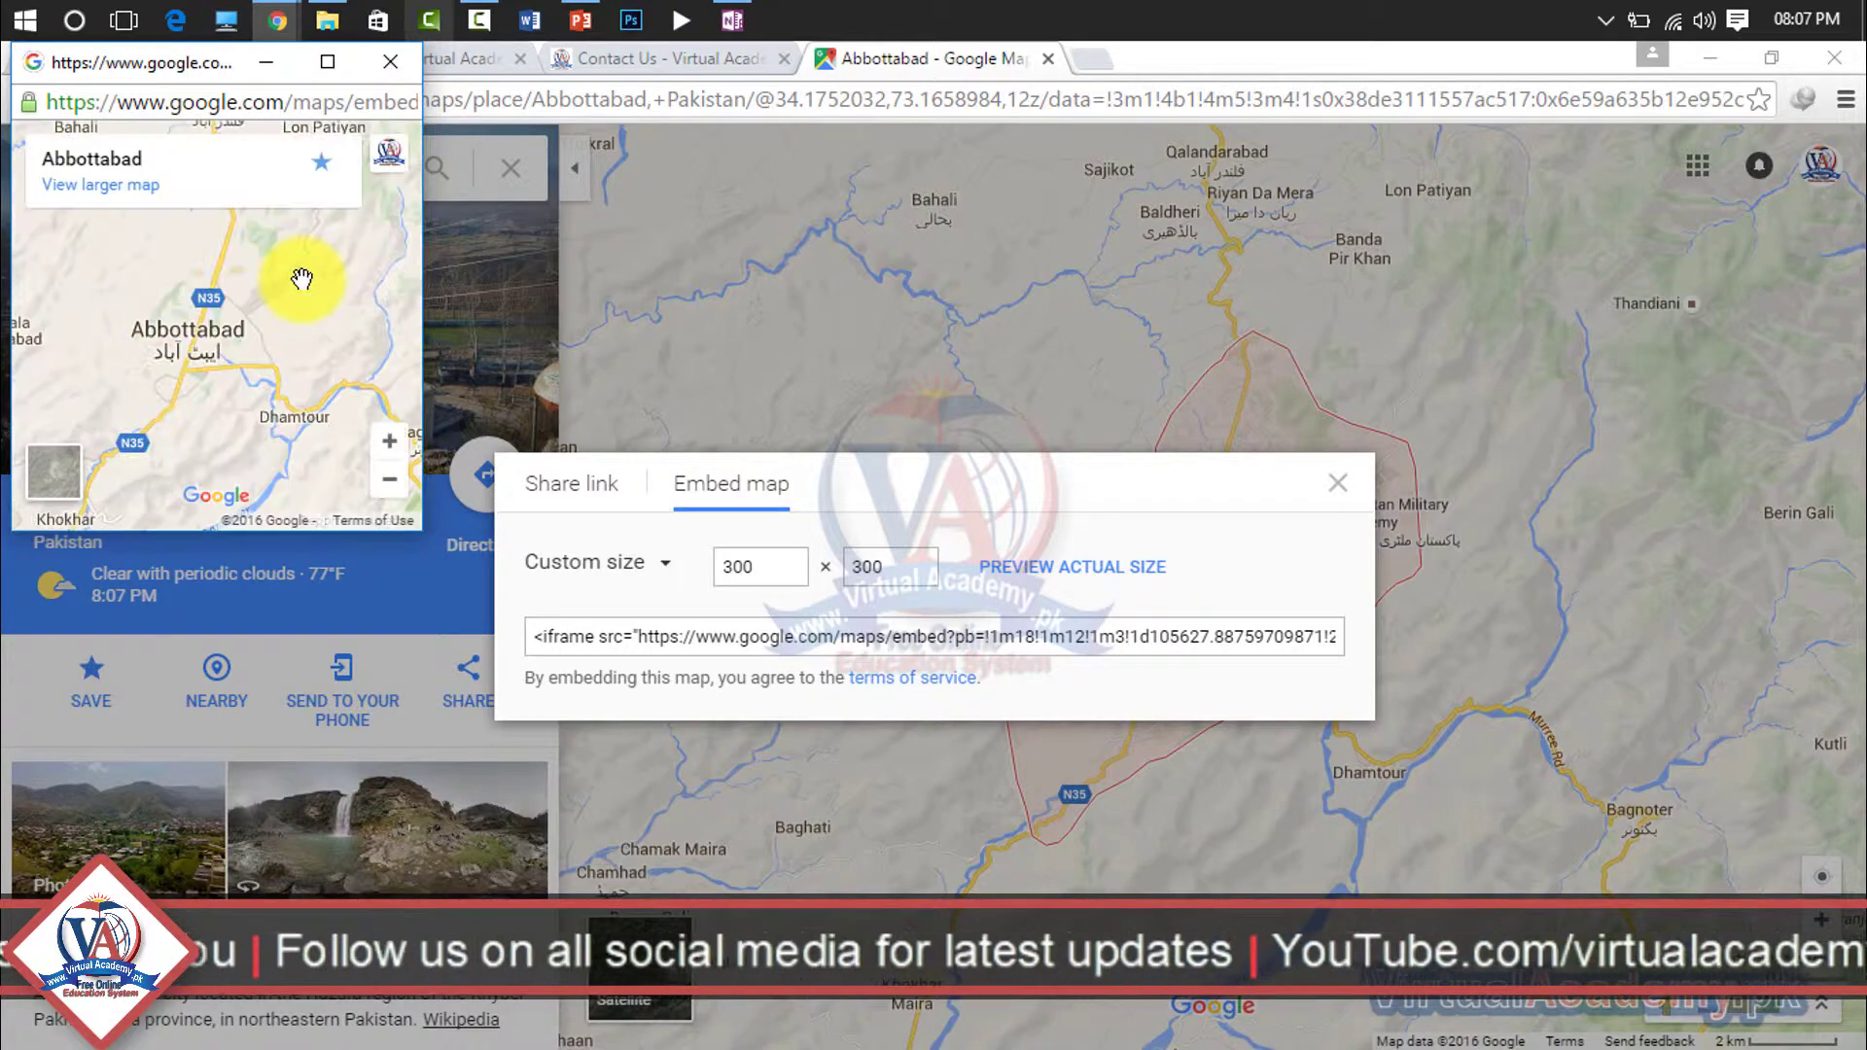
Step: Copy the resized map's full iframe code, and switch to Blogger to open the Virtual Academy blog's Layout page
click(717, 639)
click(717, 639)
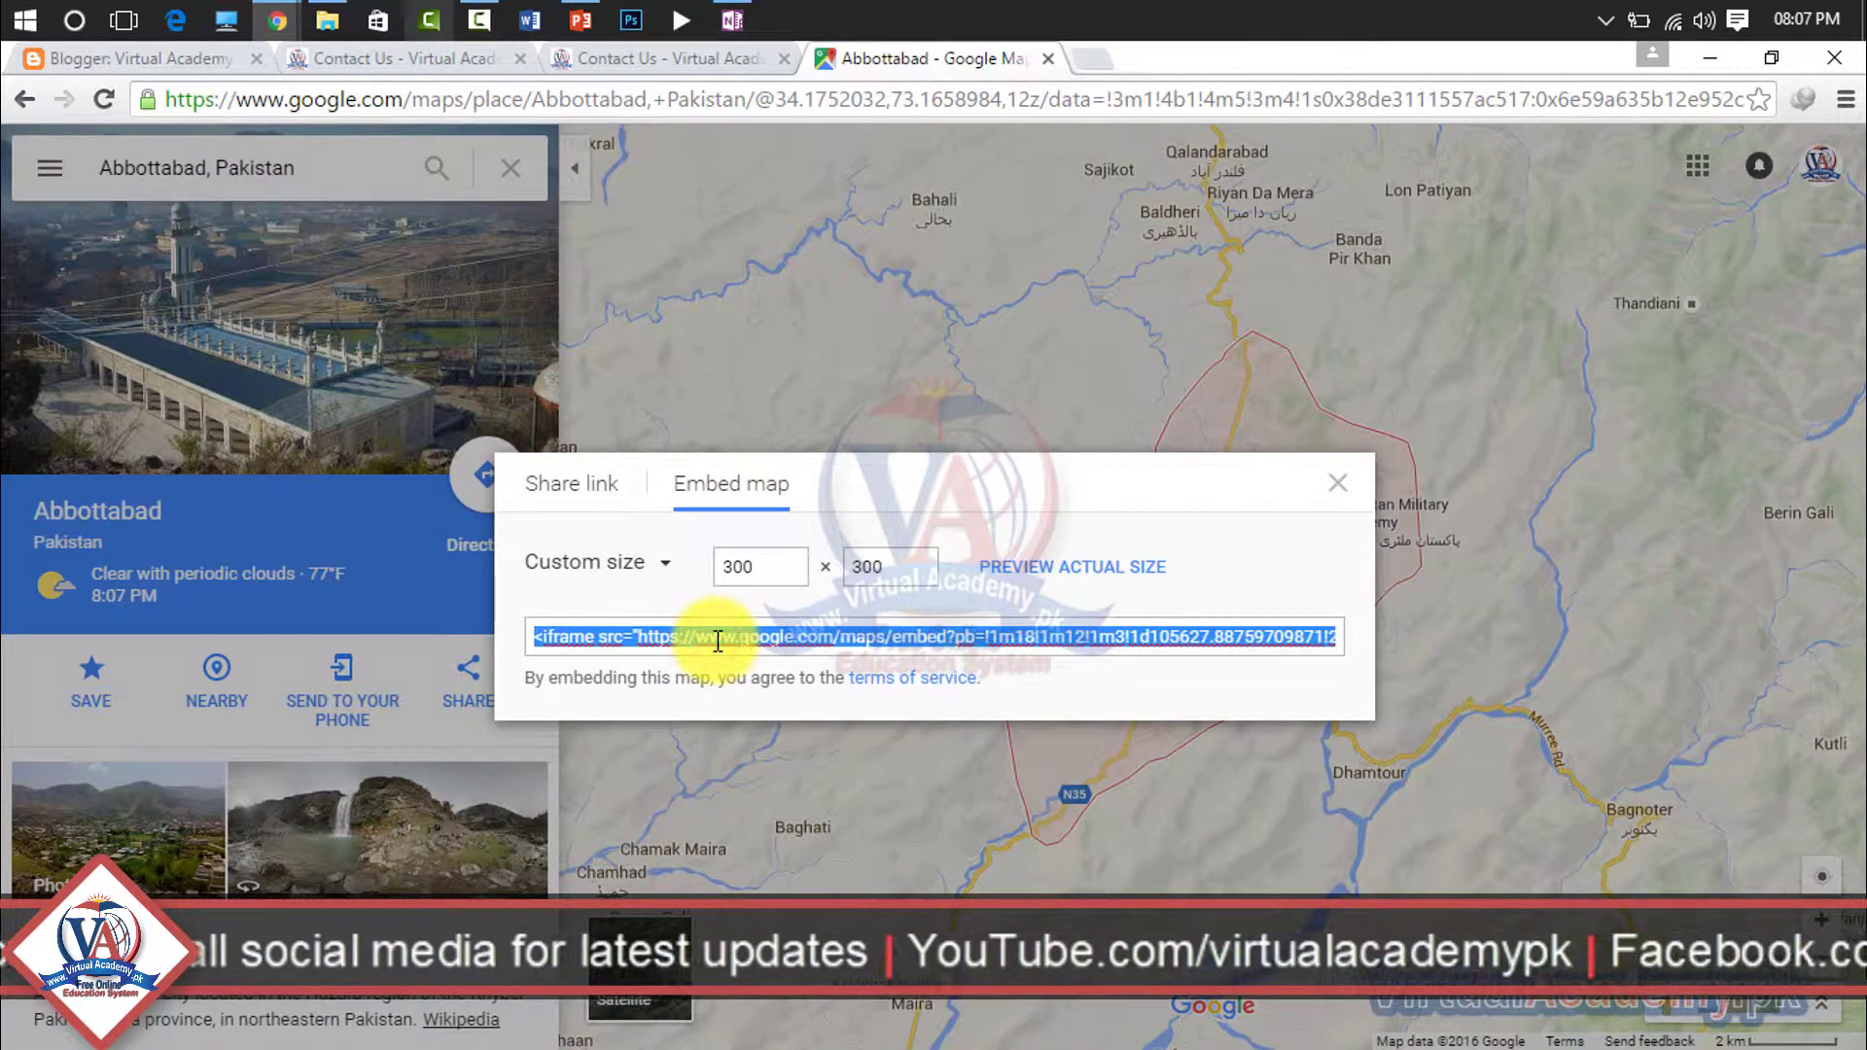
click(124, 59)
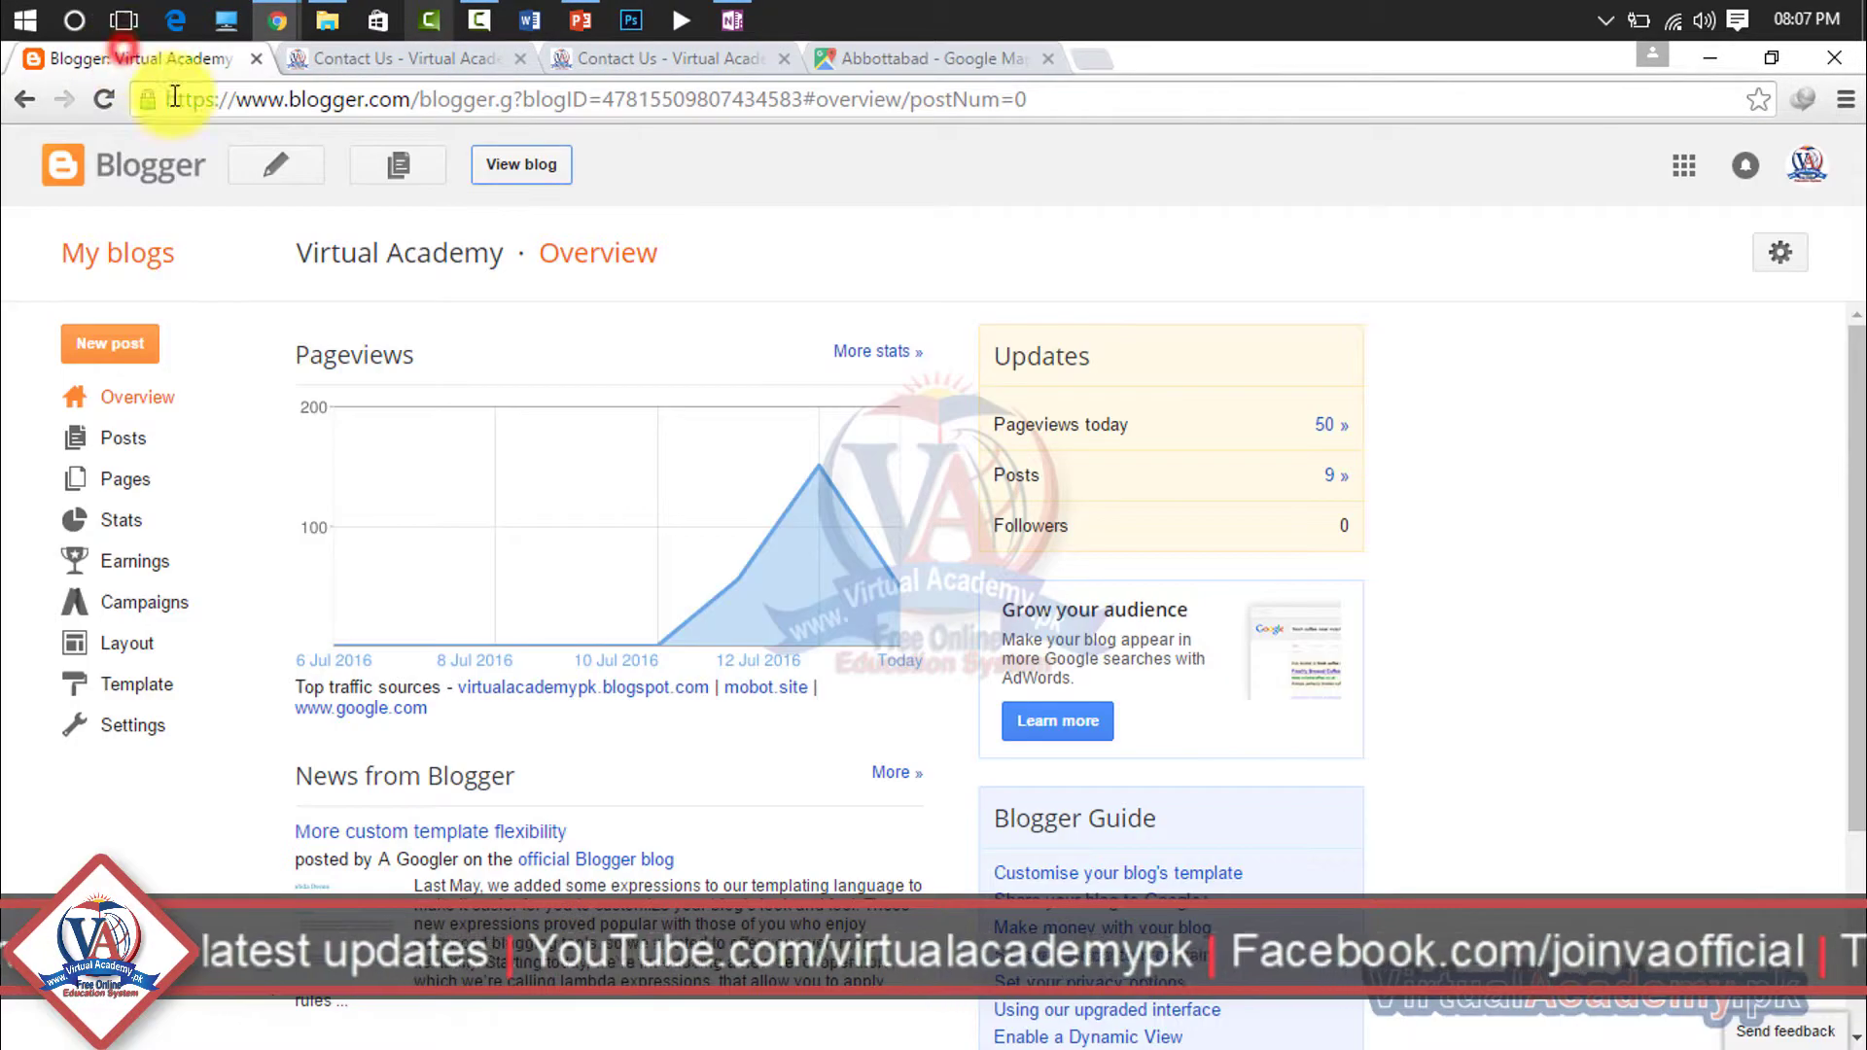
click(121, 643)
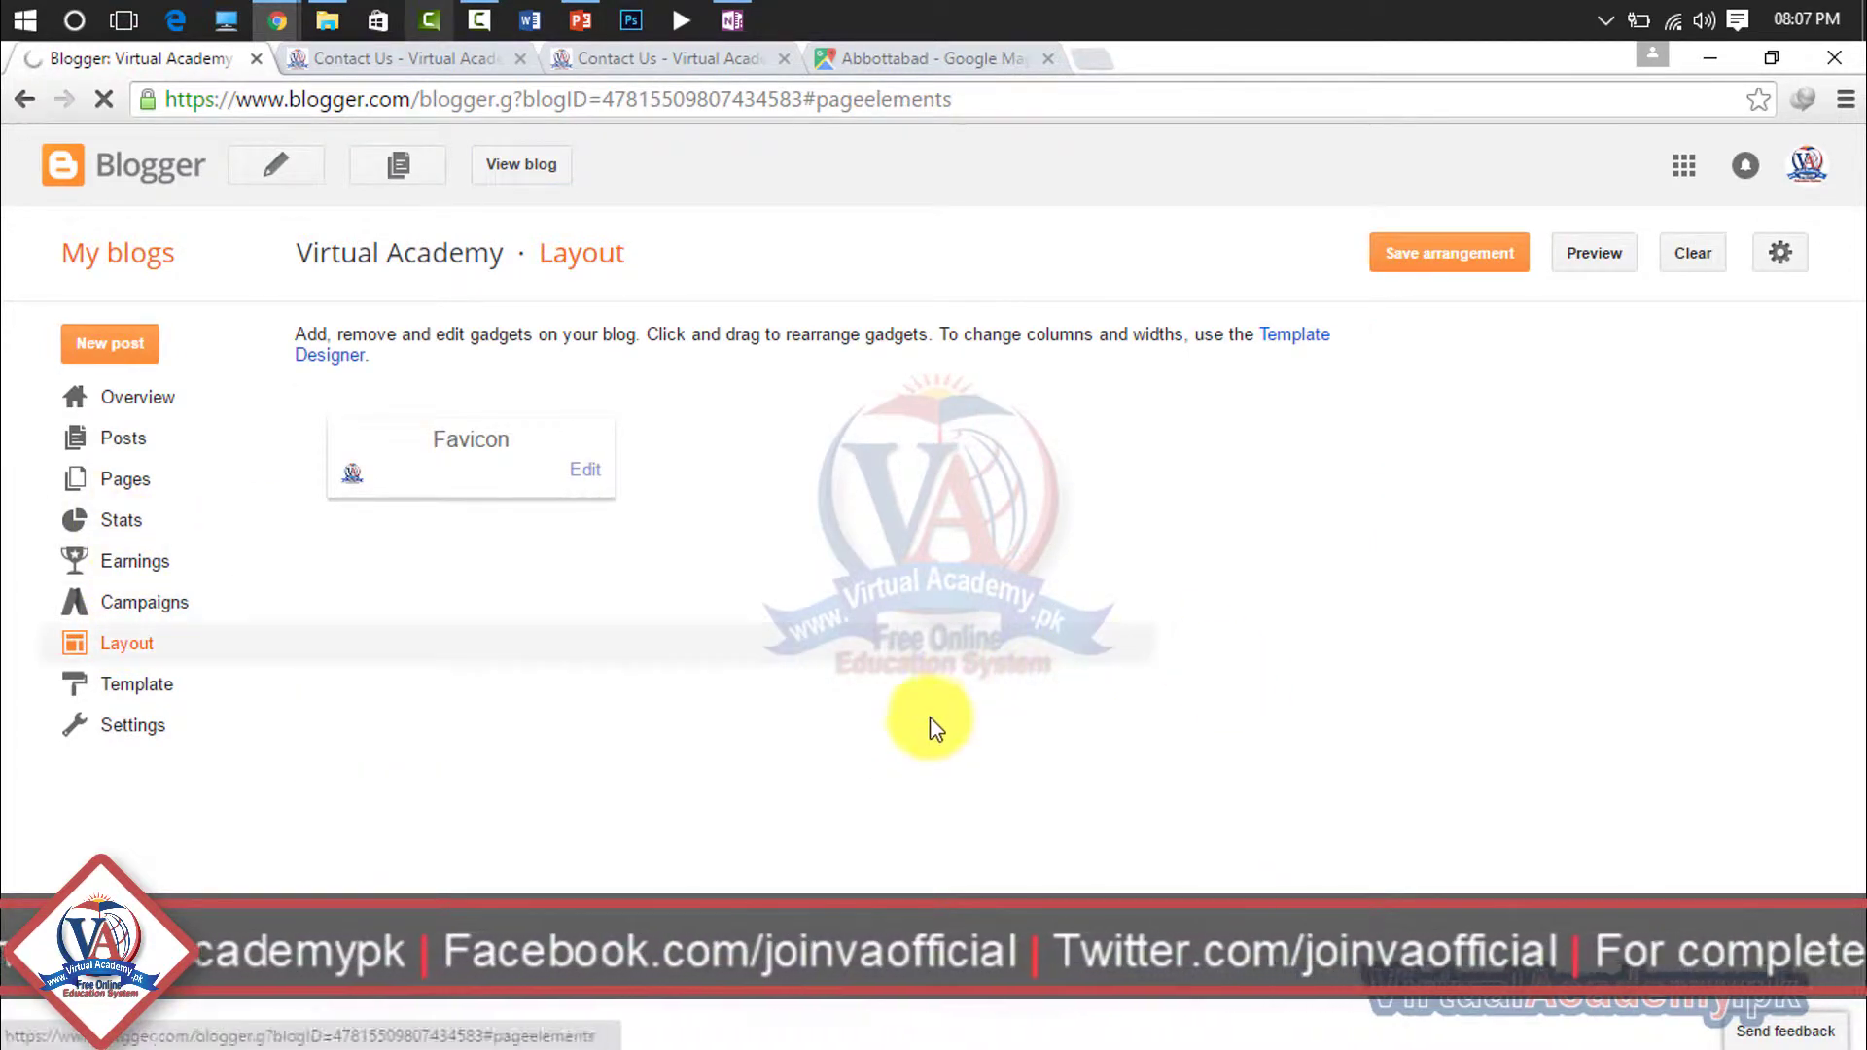
Step: Add an HTML/JavaScript gadget containing the copied map iframe code to the sidebar2 section, save it and view the blog
scroll(1086, 768, down, 8)
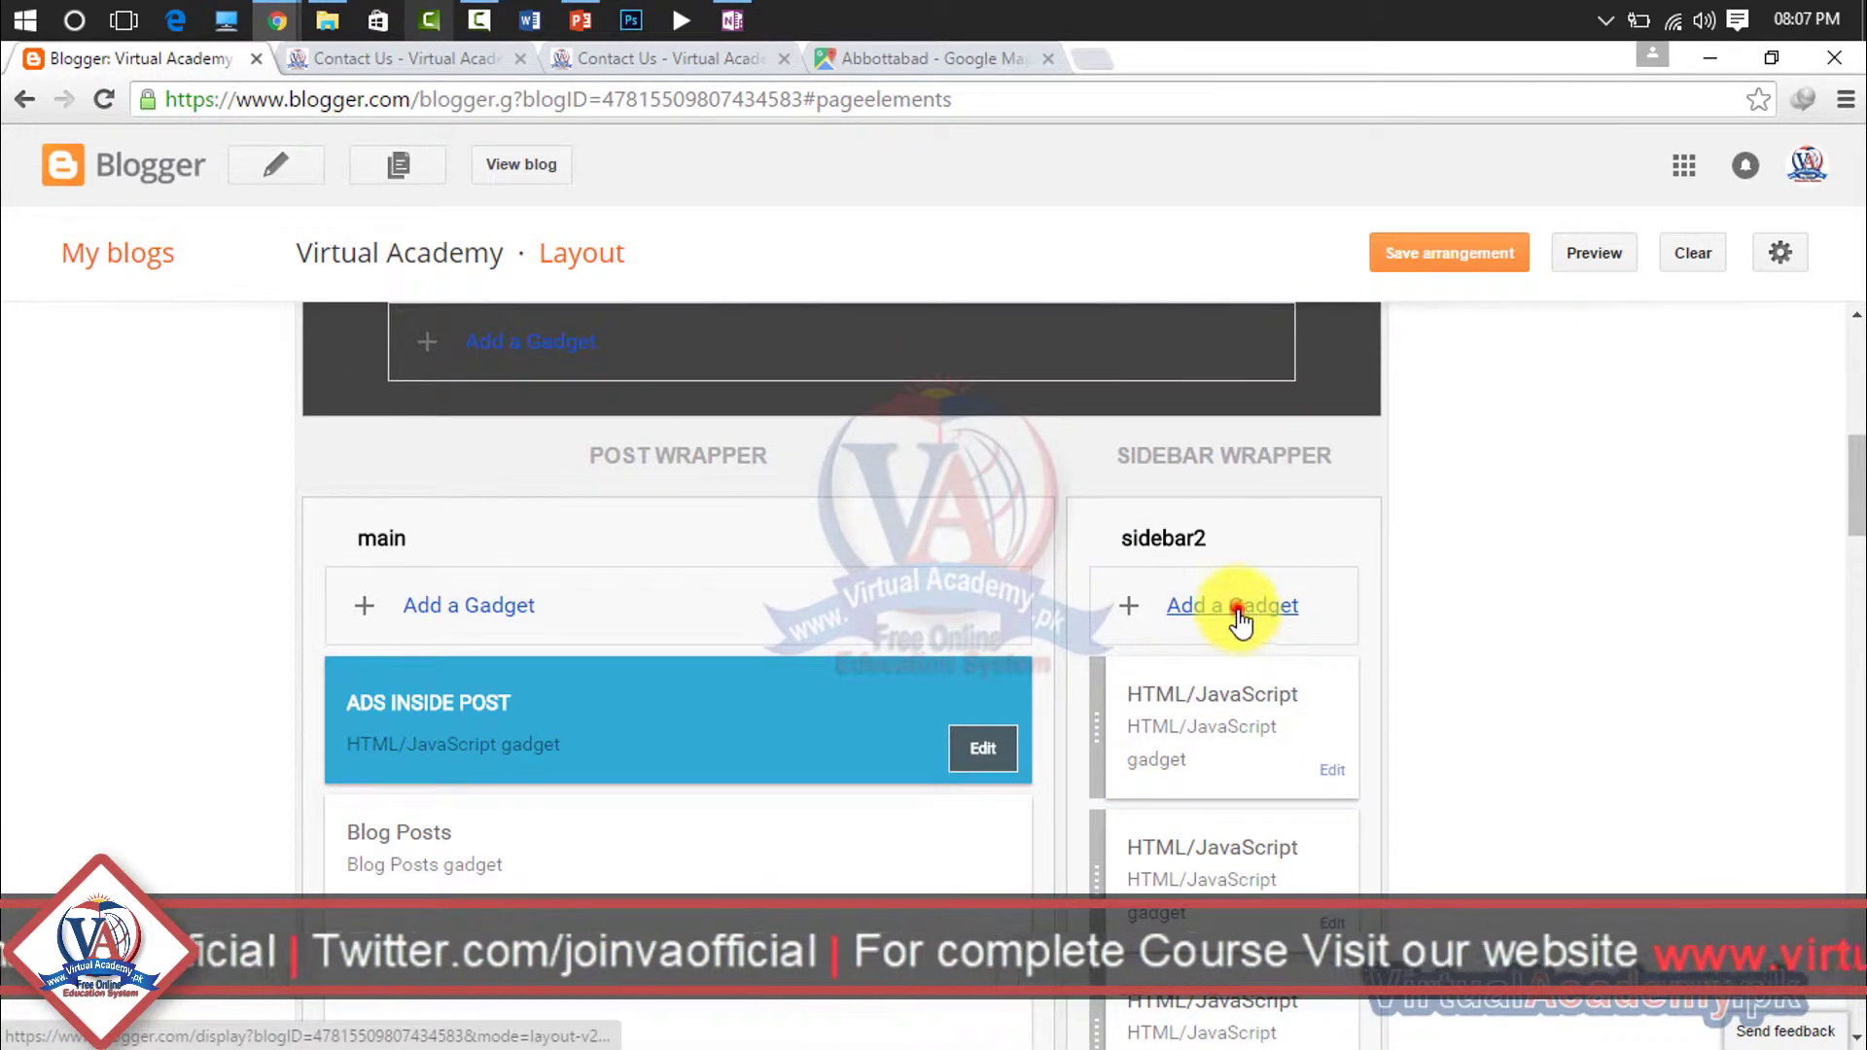
click(1237, 611)
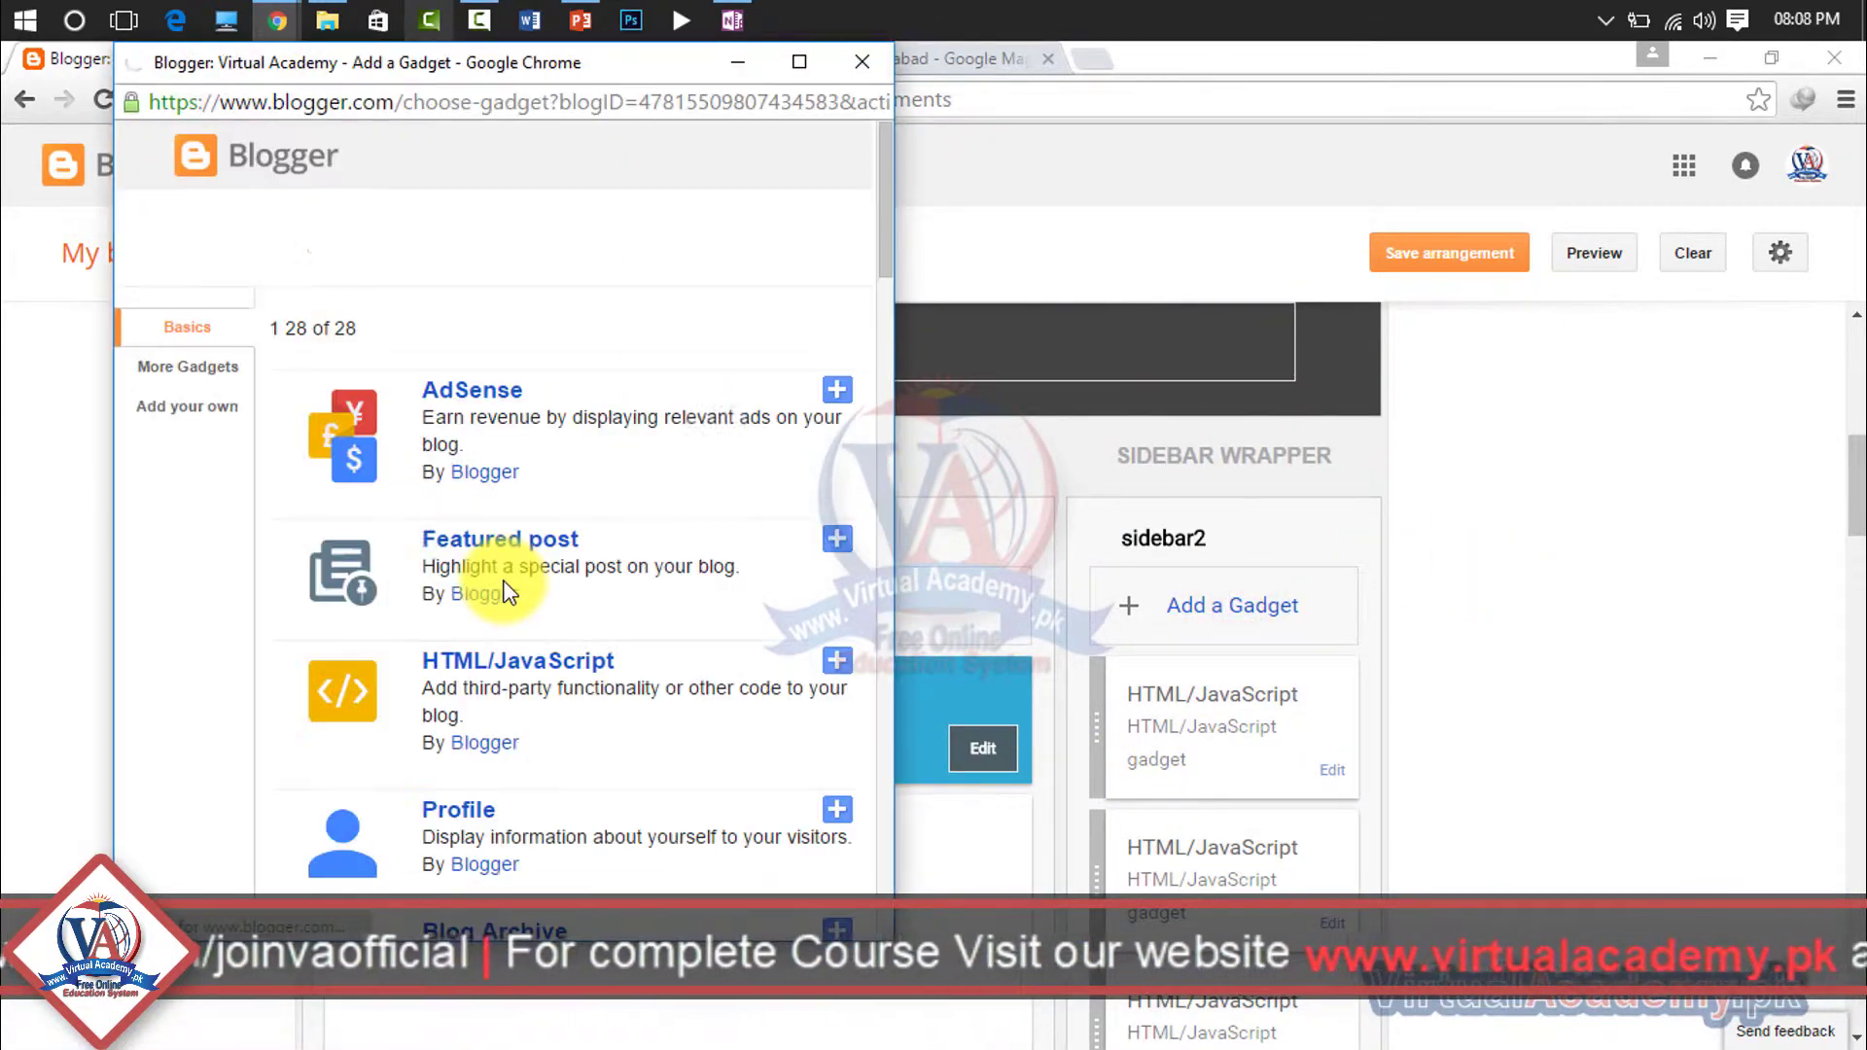
click(502, 665)
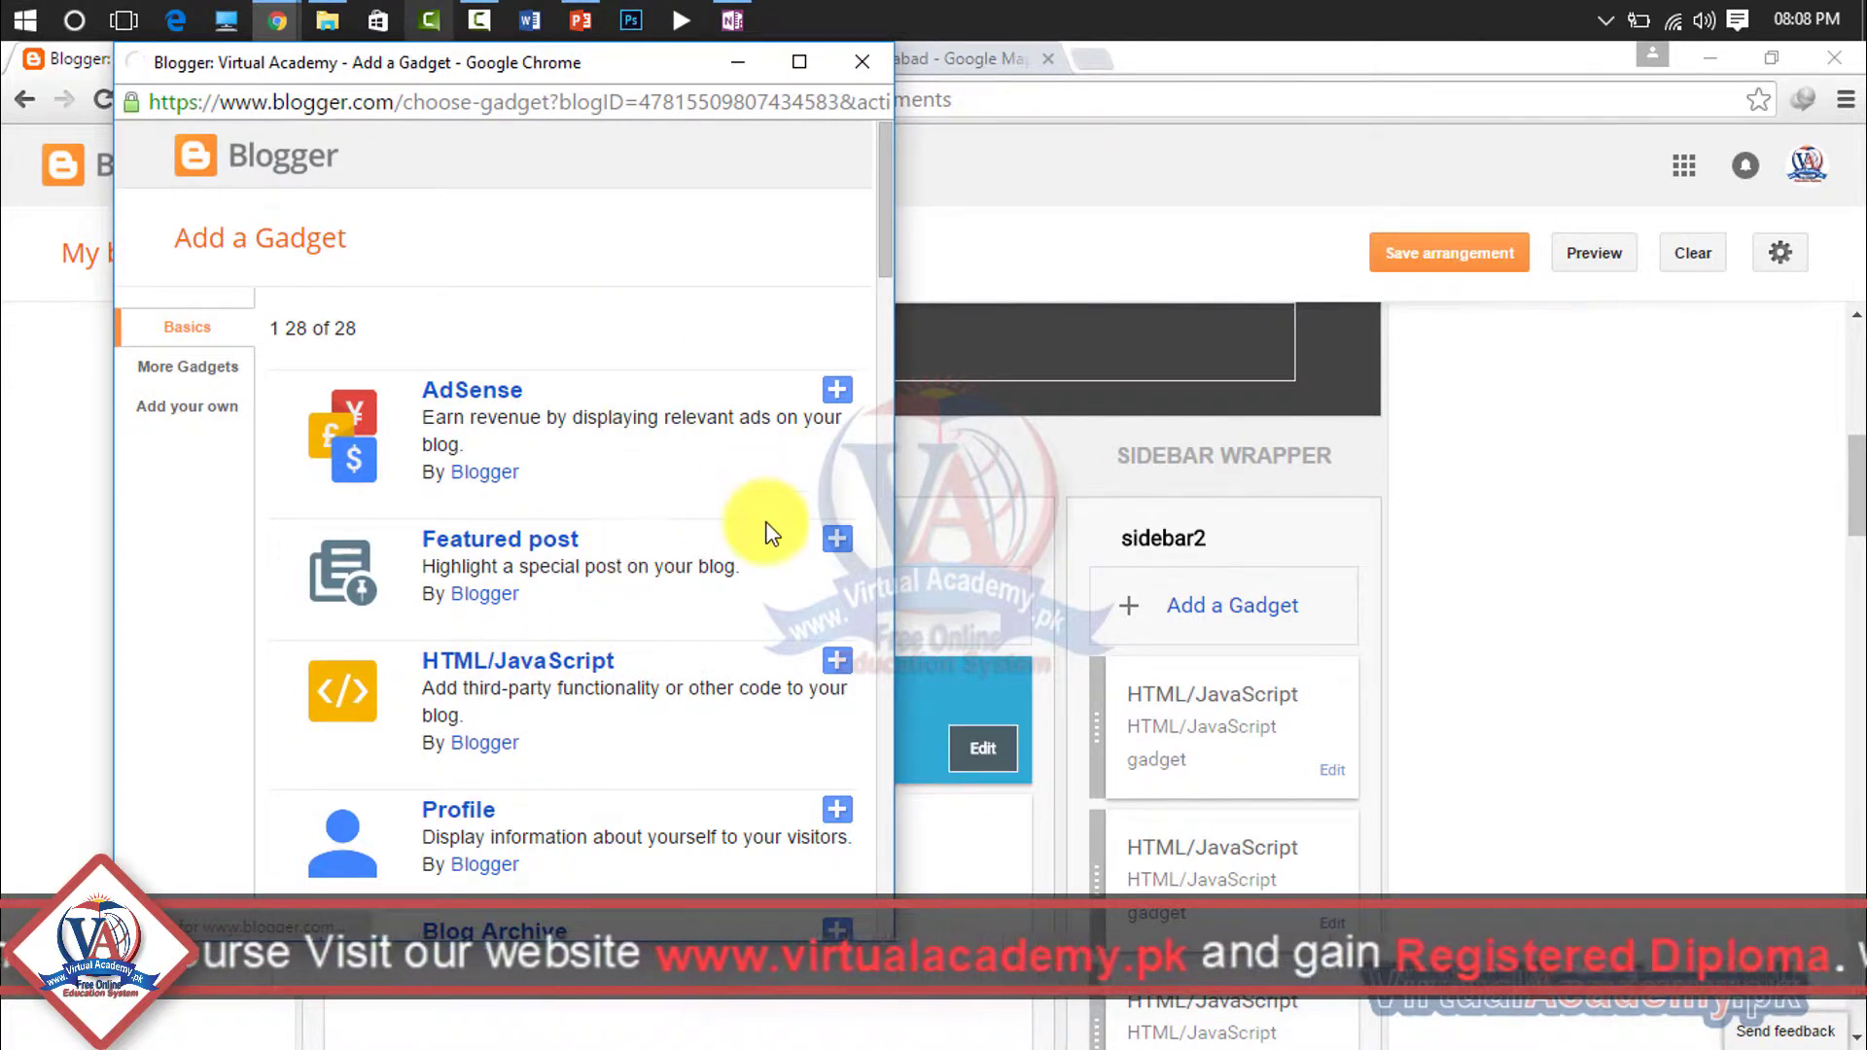
click(481, 535)
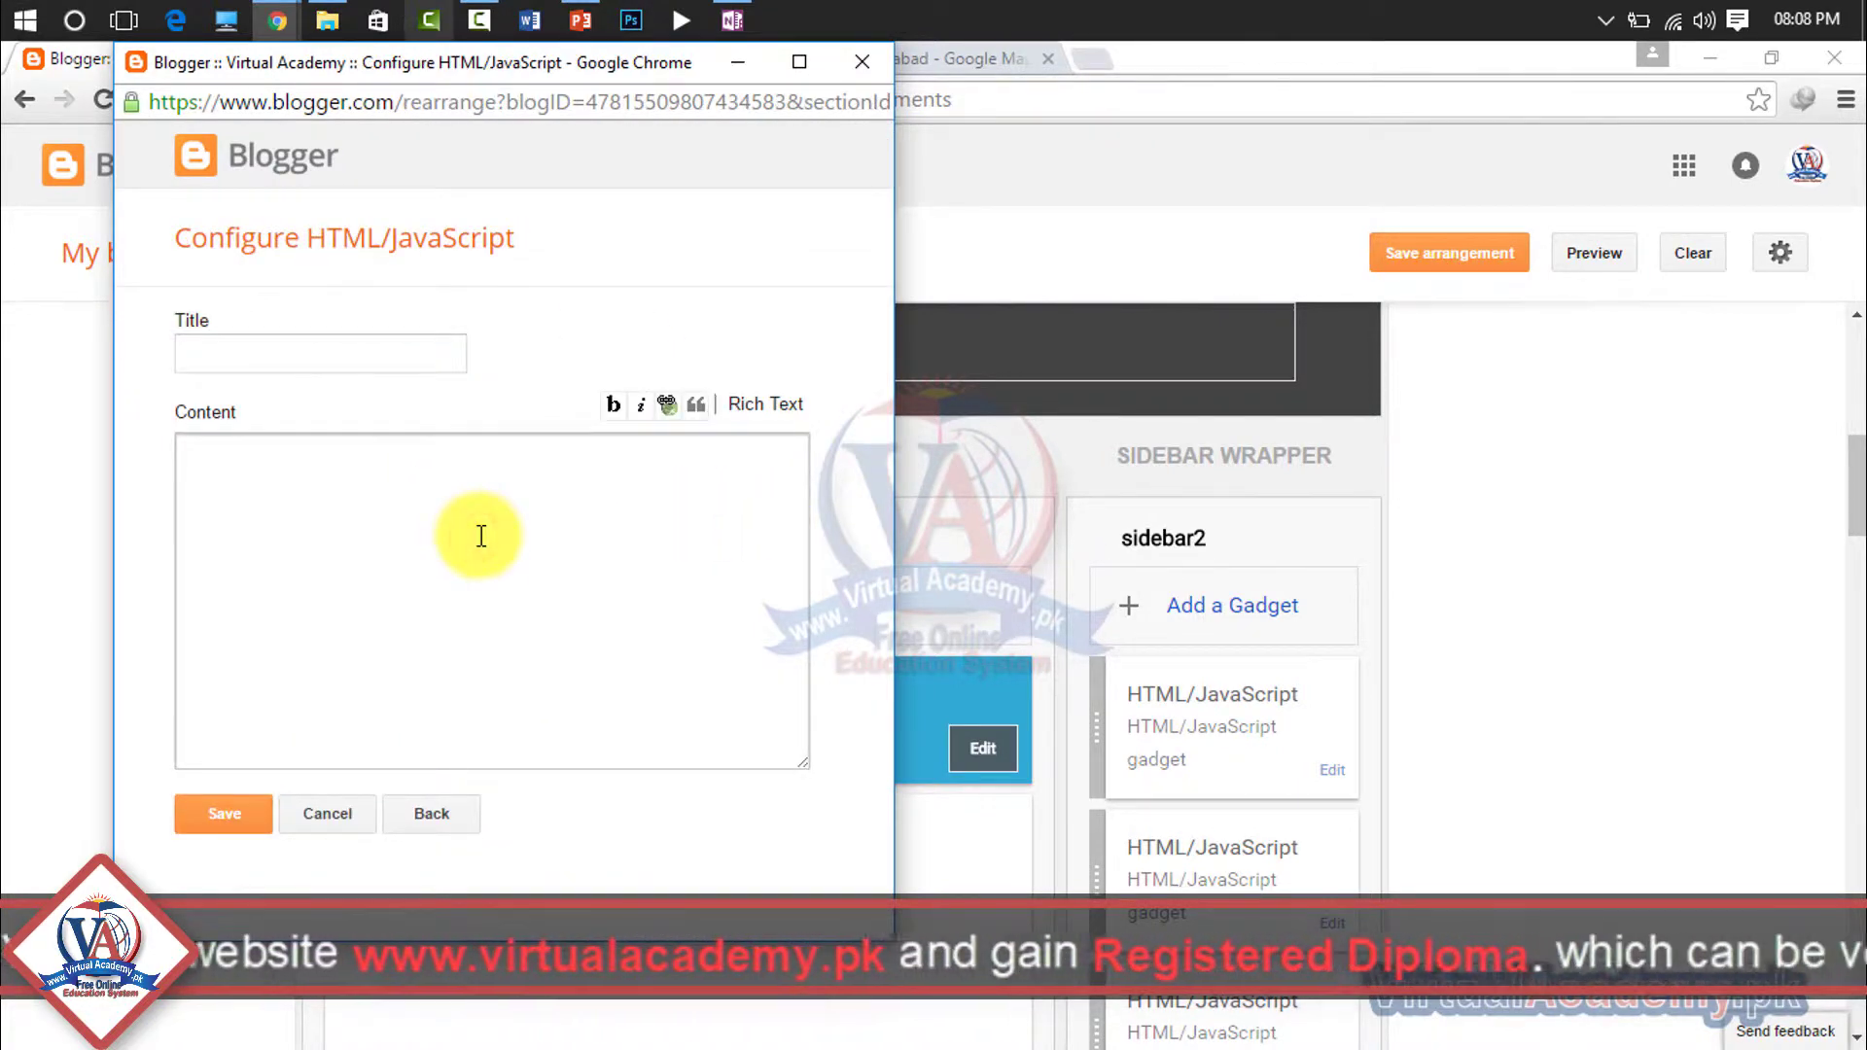
key(ctrl+v)
click(238, 824)
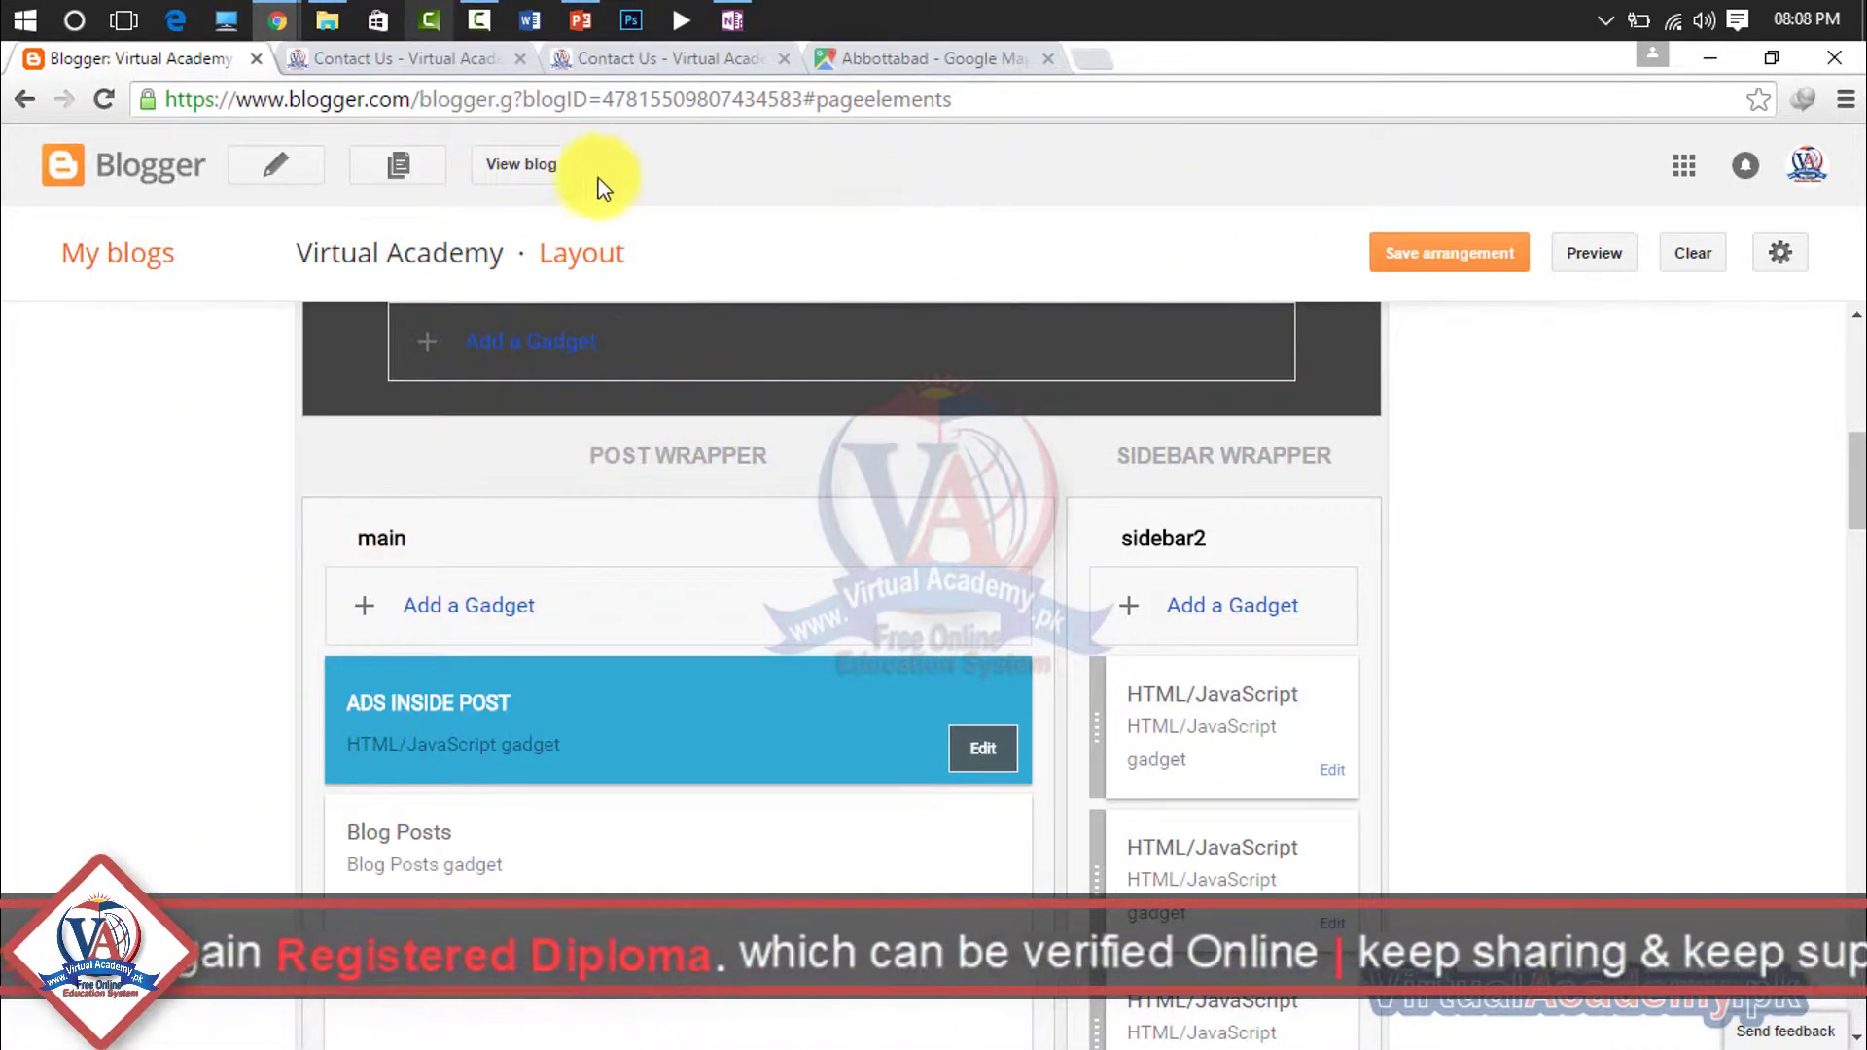
click(541, 167)
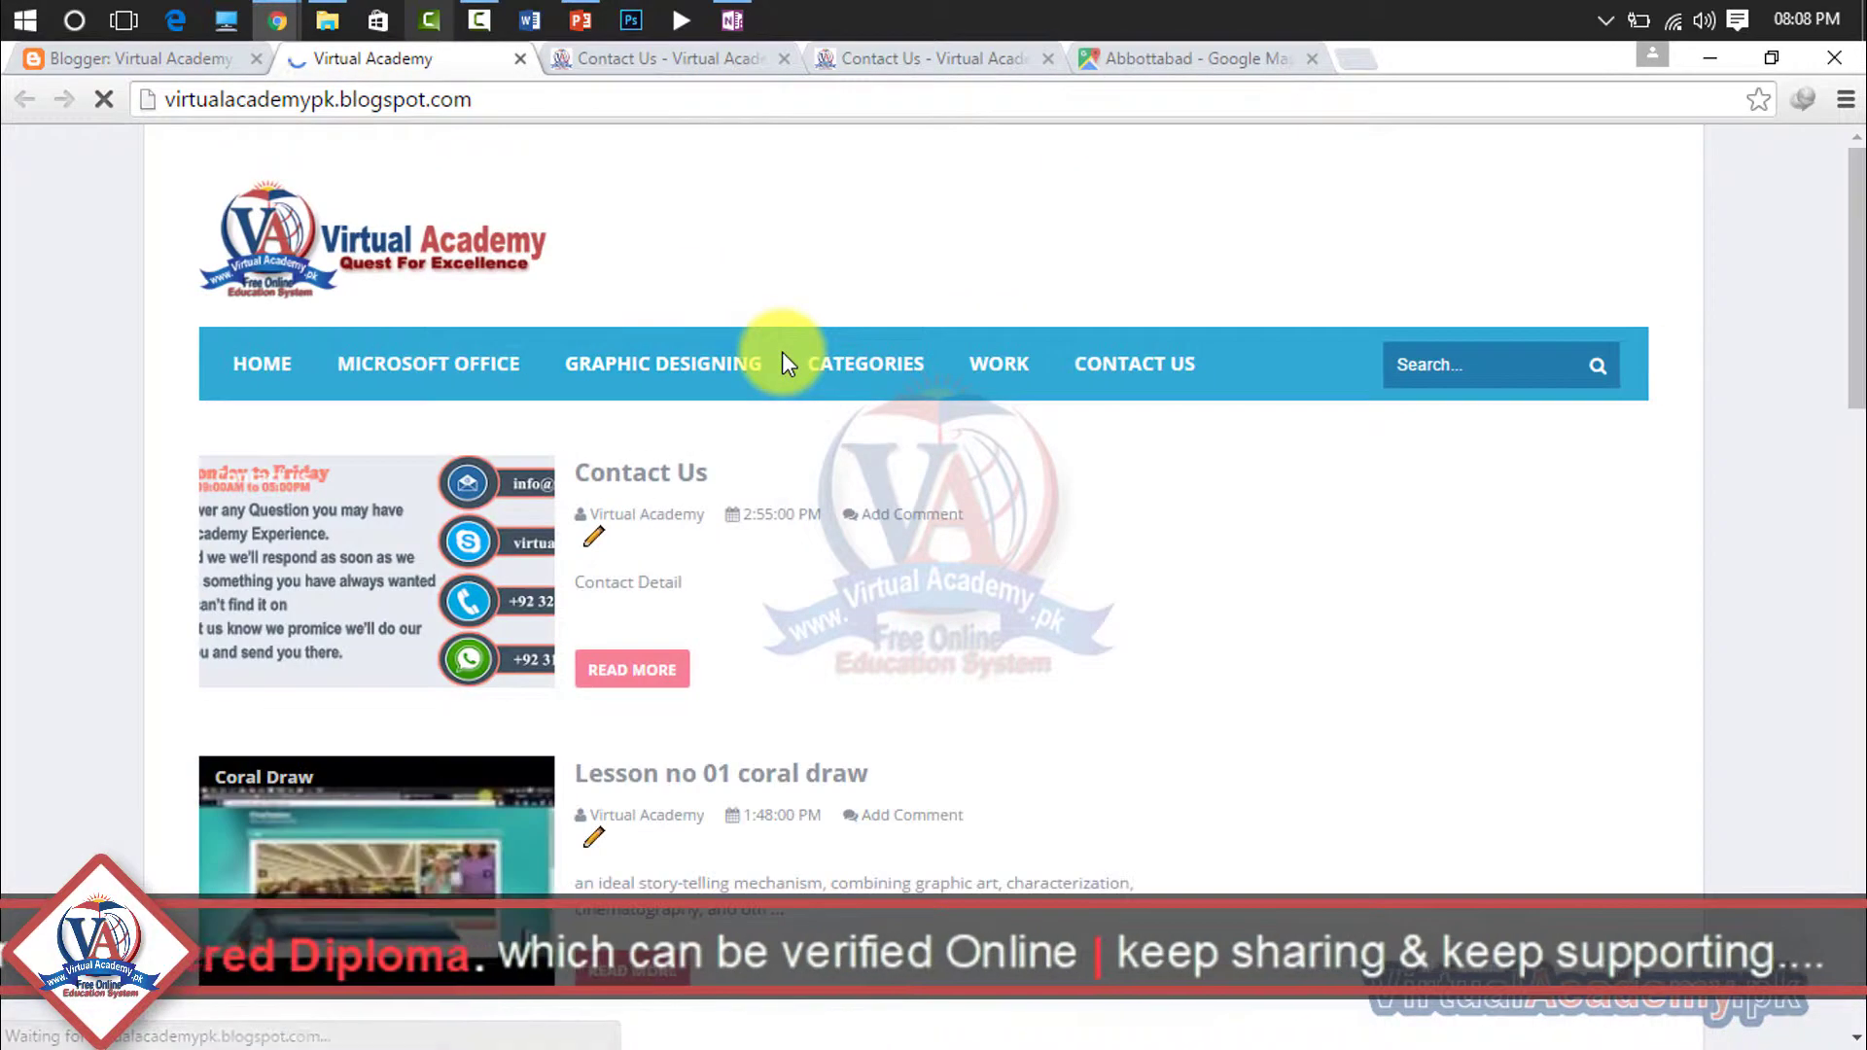
Step: Compare the sidebar map on the live blog's home page with the map embedded in the Contact Us post
mouse_move(781, 362)
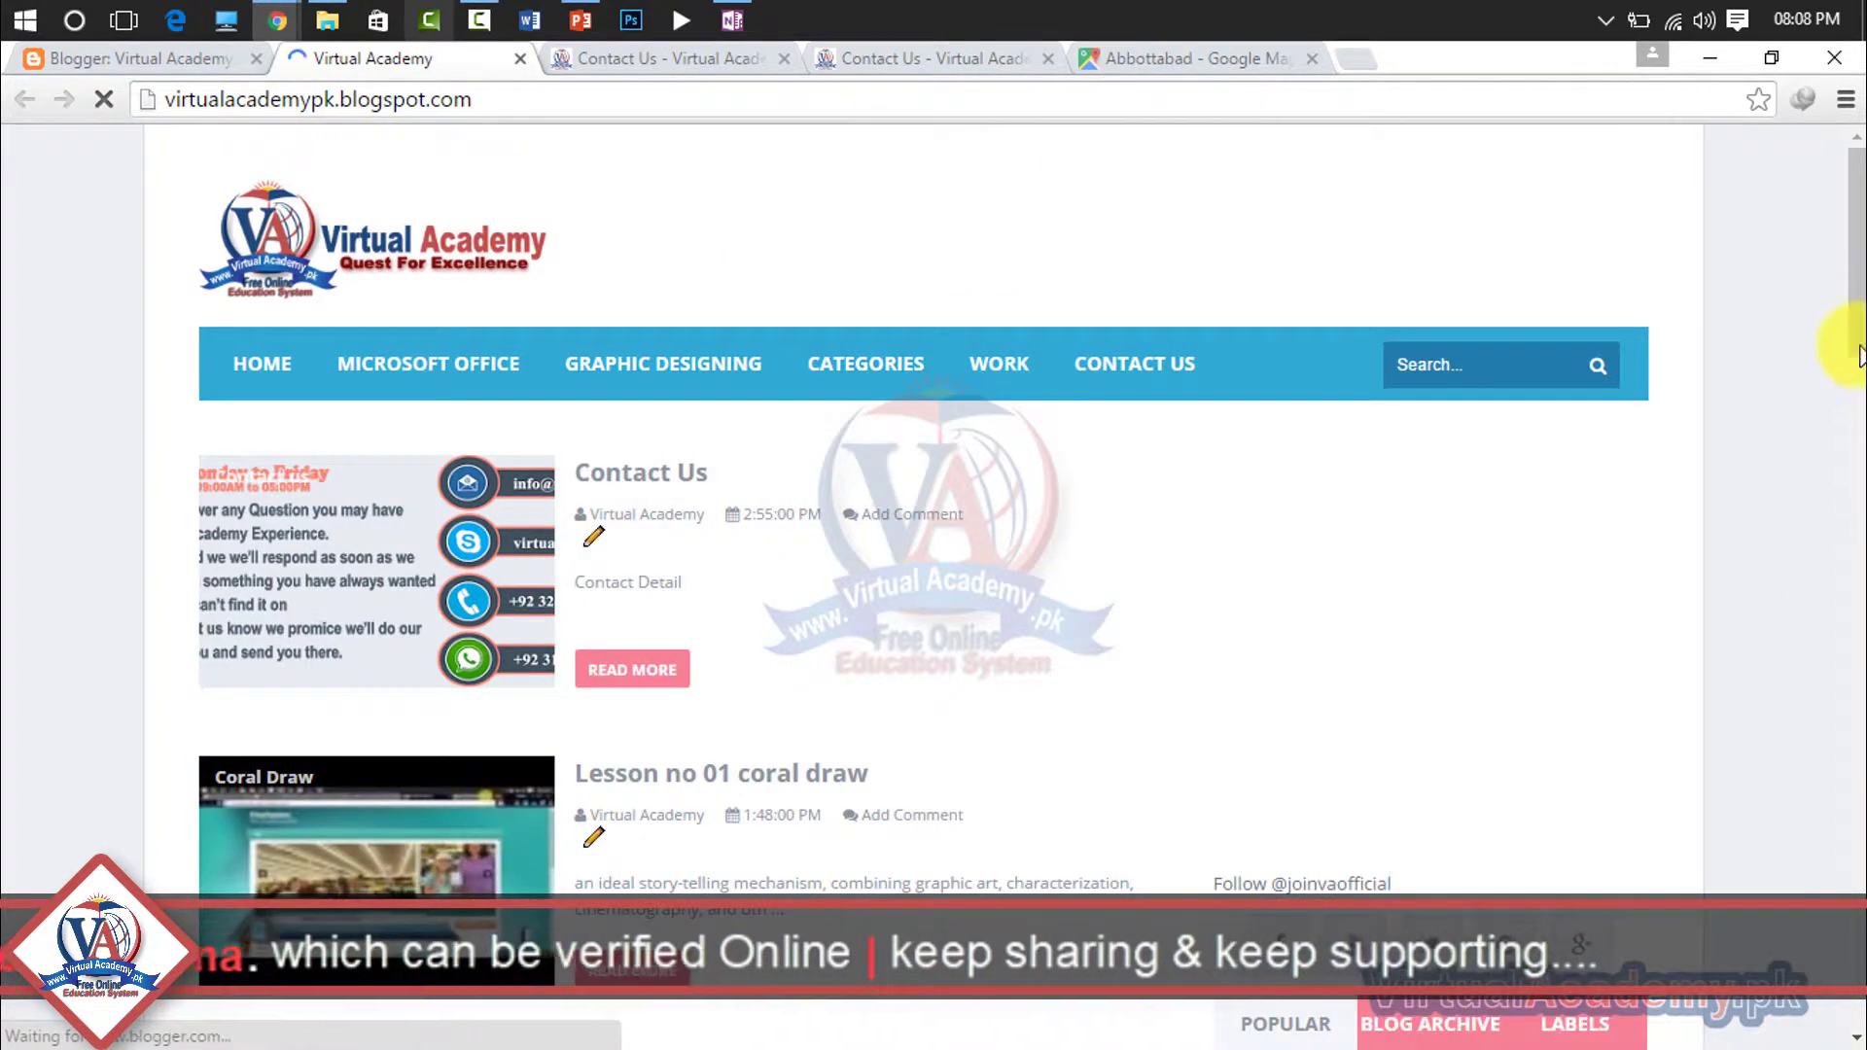
scroll(1848, 292, down, 2)
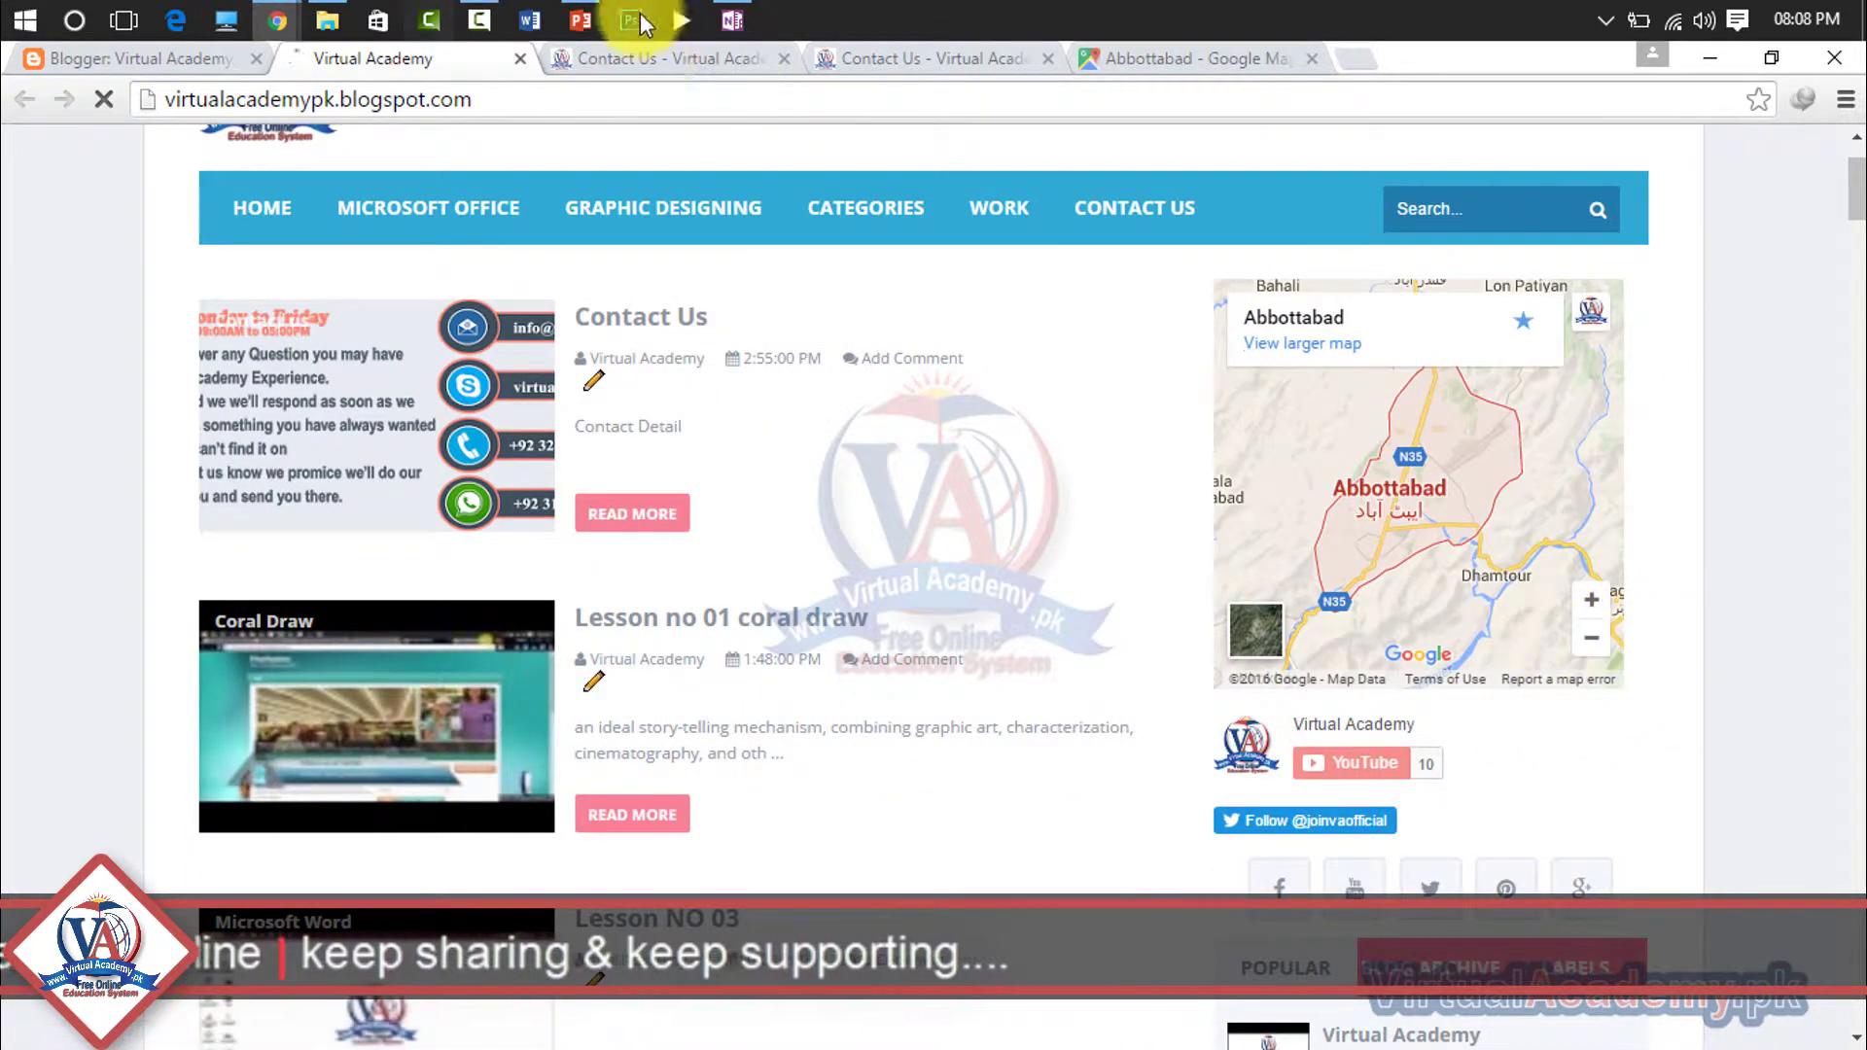
click(654, 62)
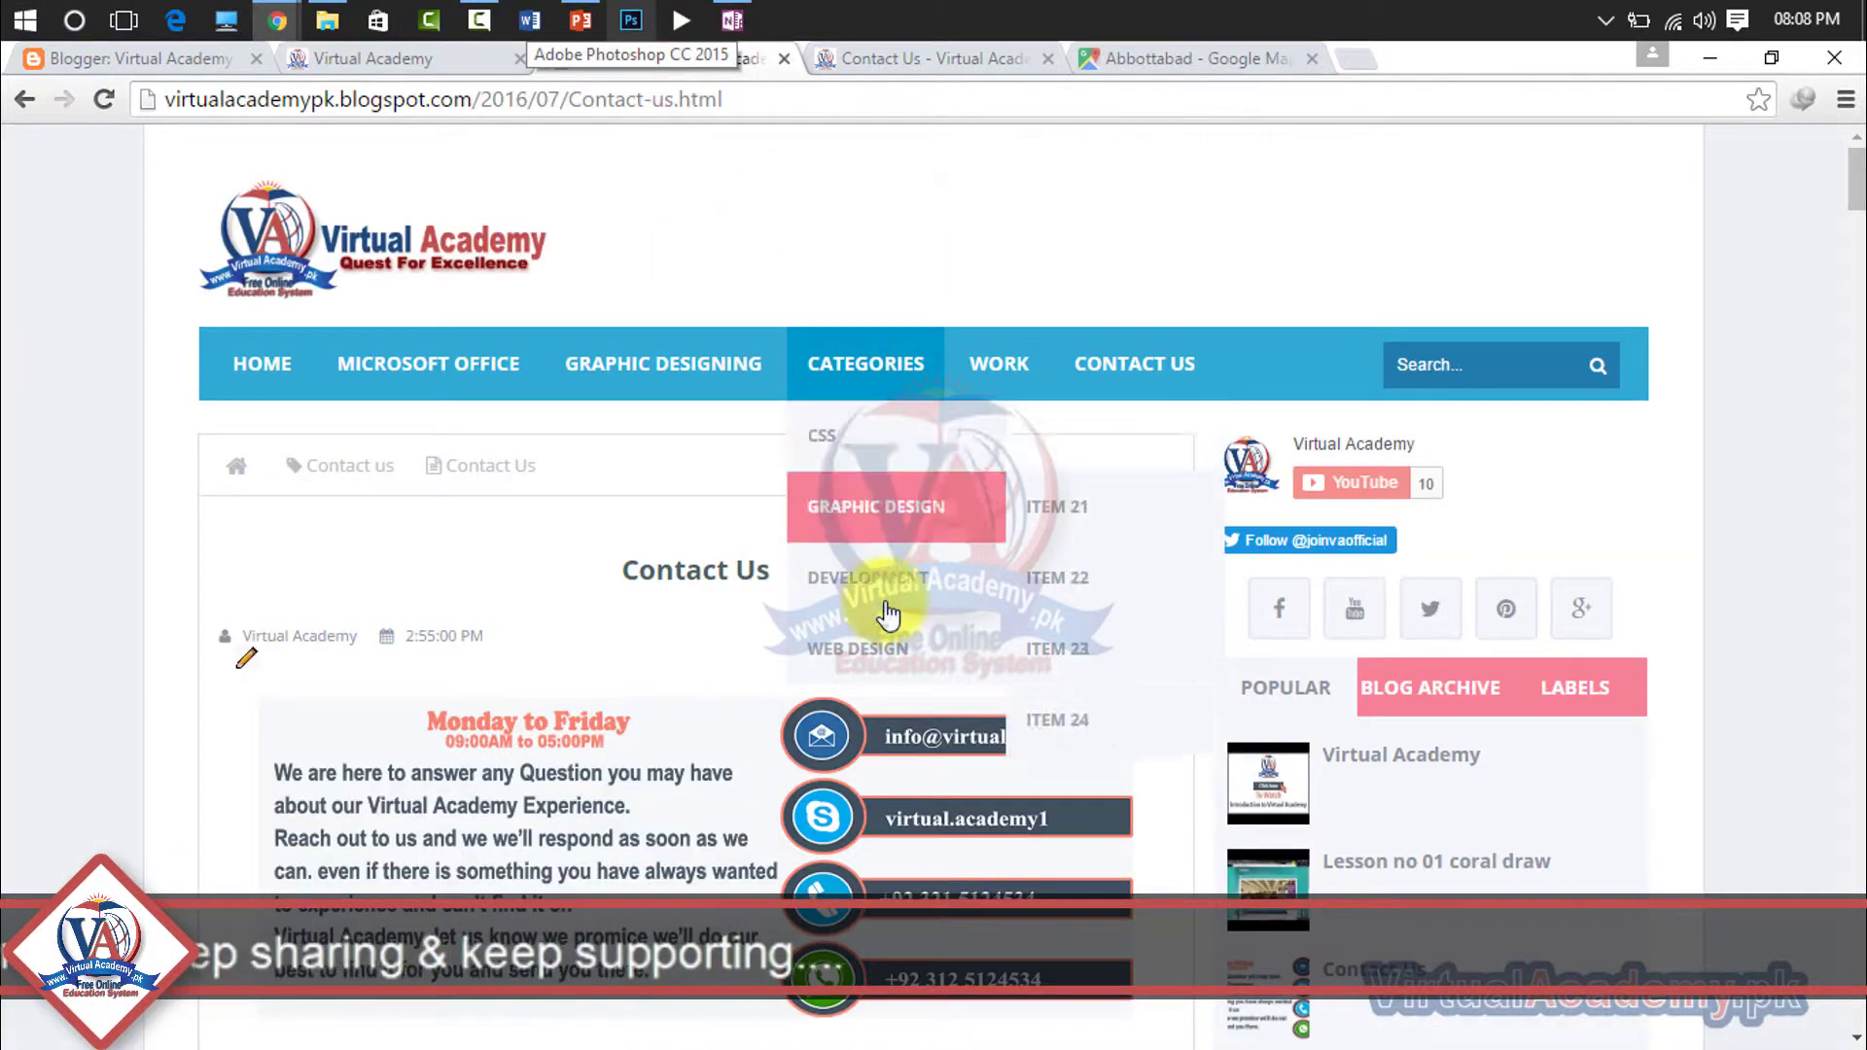
scroll(890, 632, down, 5)
scroll(893, 648, down, 7)
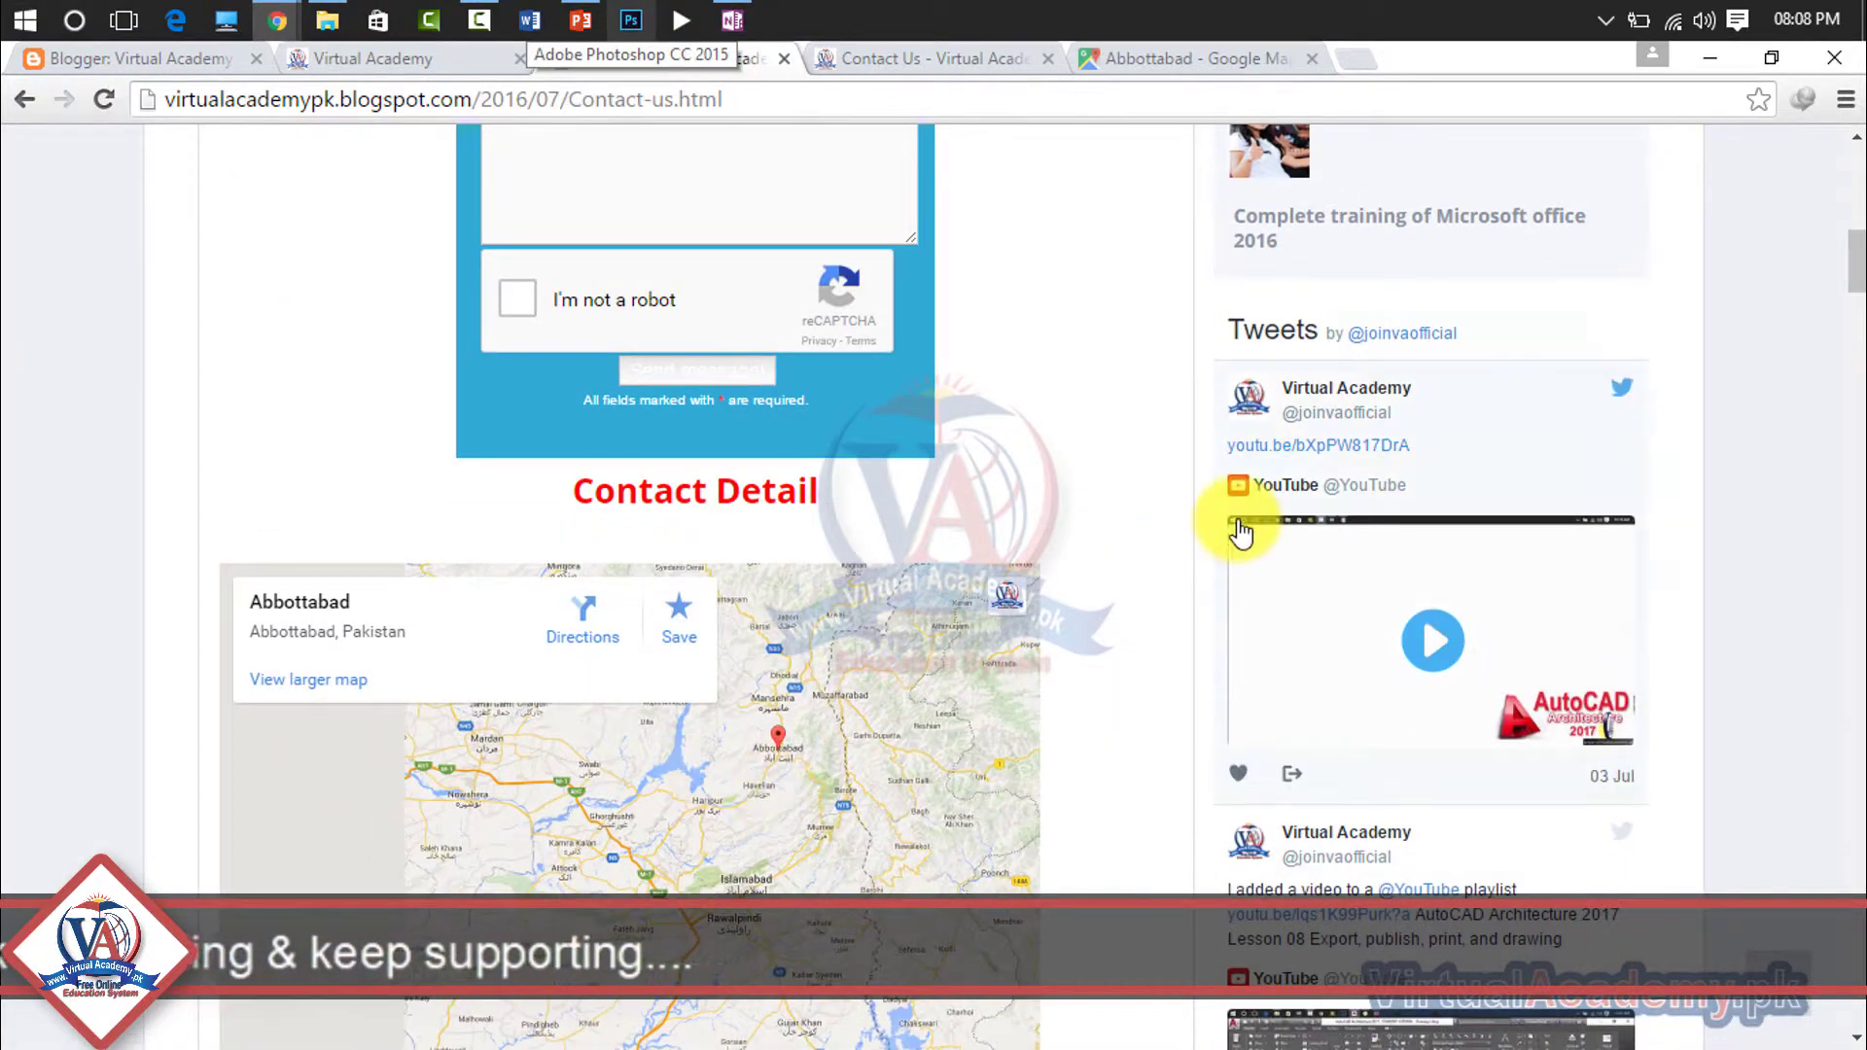
scroll(1238, 500, down, 4)
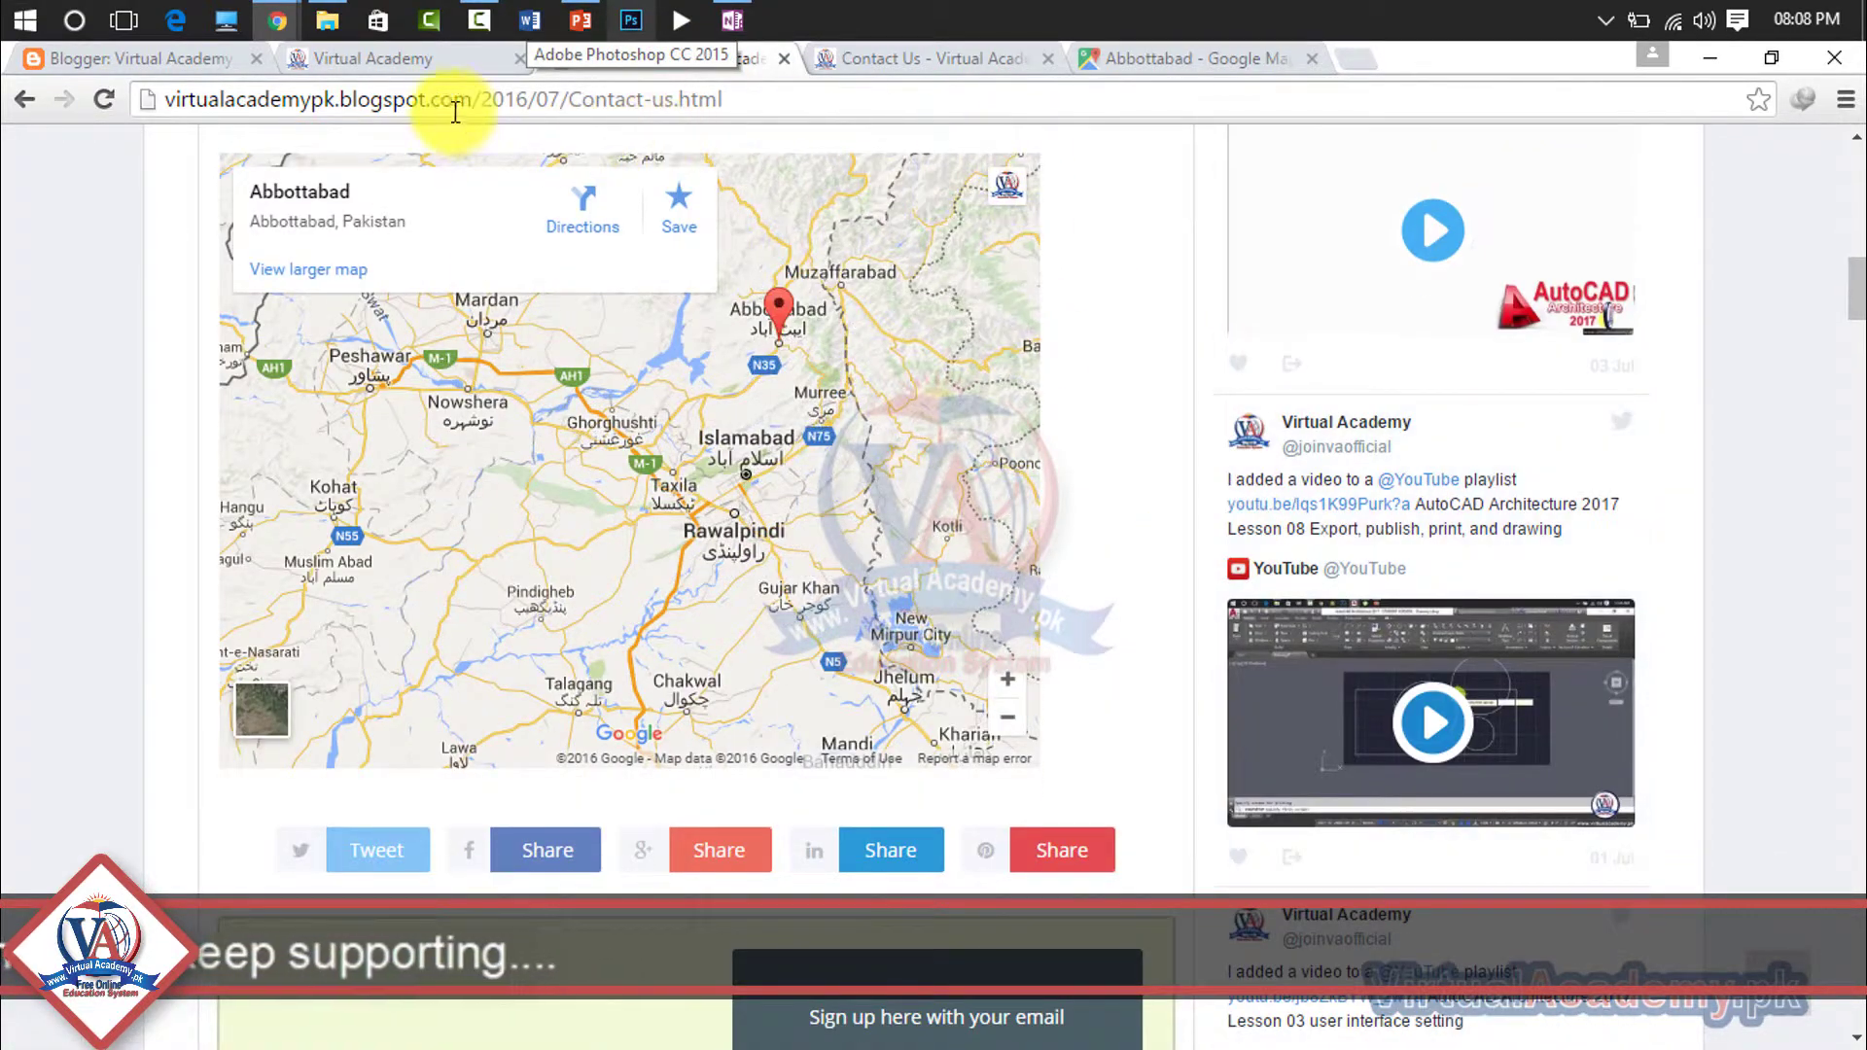
click(415, 68)
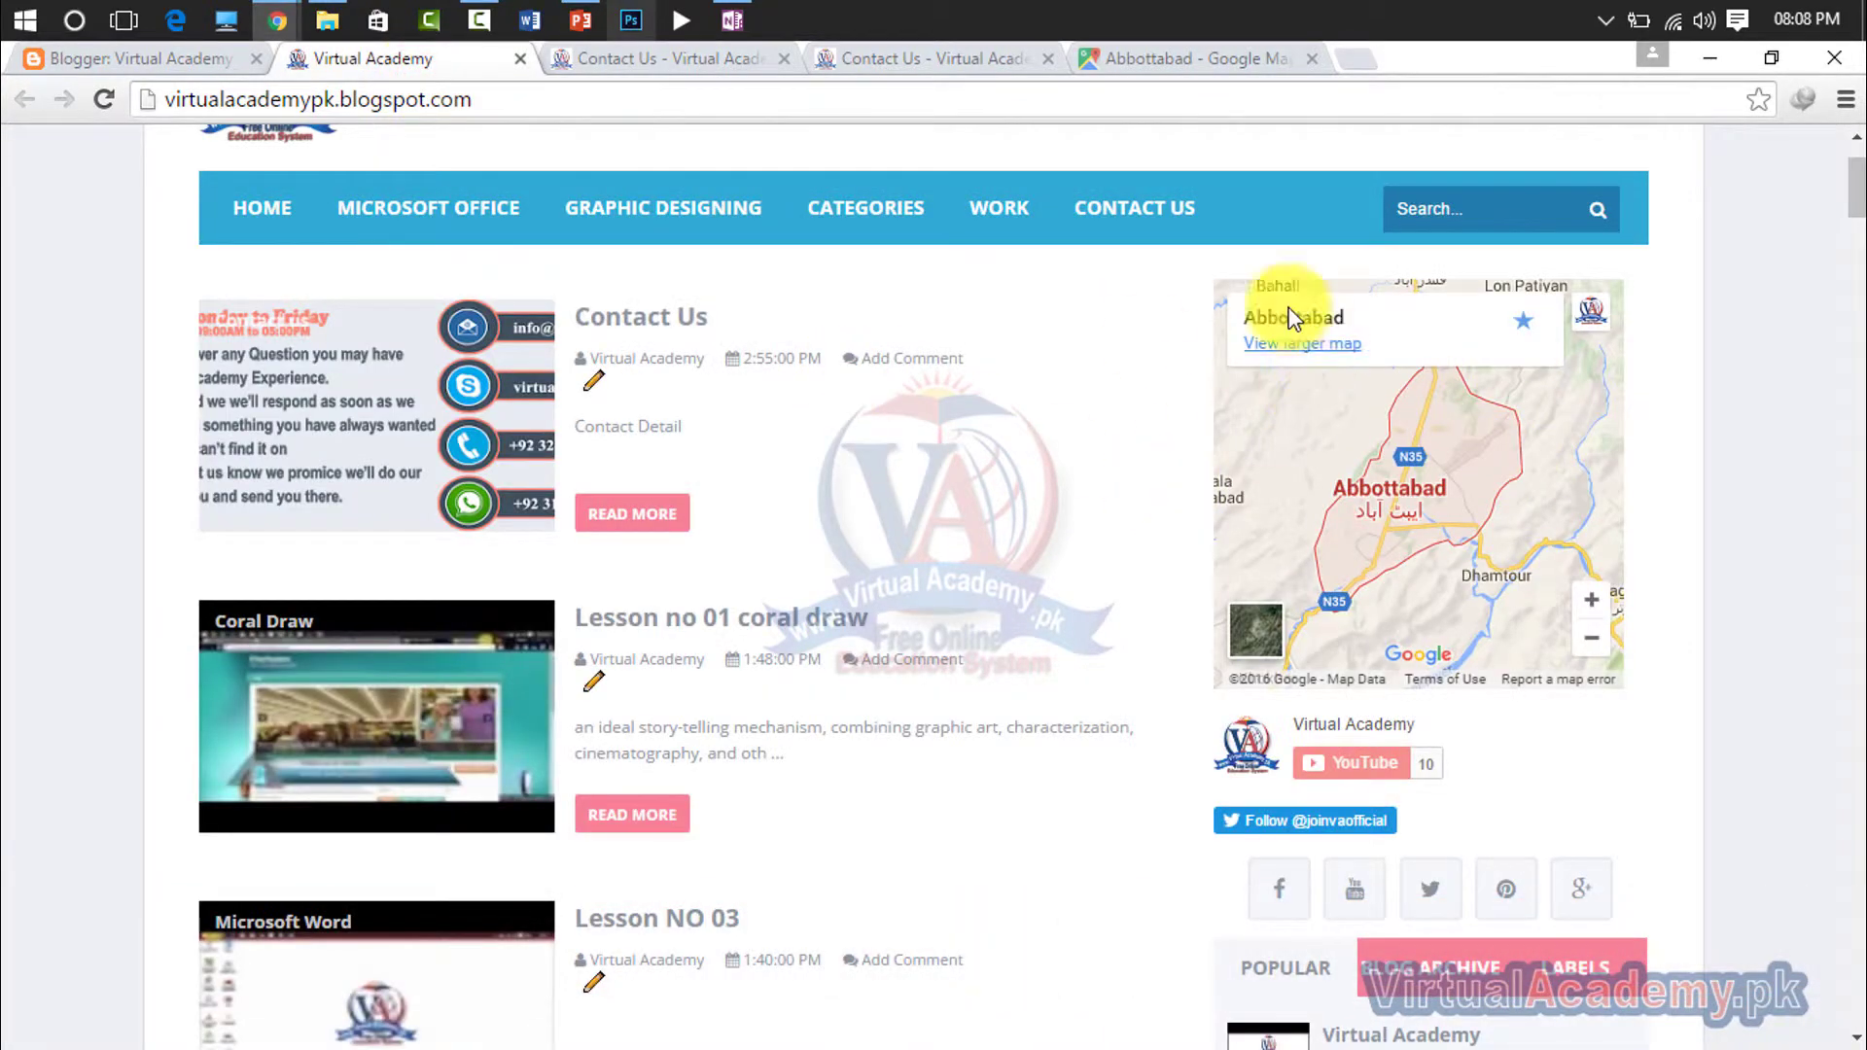